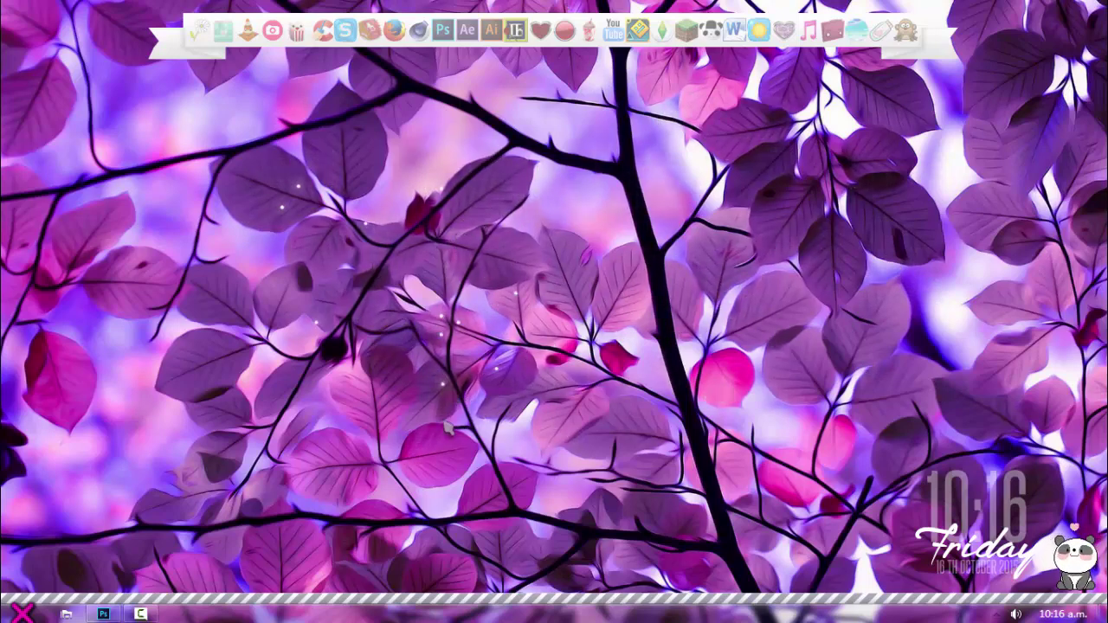
Show the hidden desktop icons
{"action": "right_click", "coordinate": [439, 386]}
{"action": "left_click", "coordinate": [445, 396]}
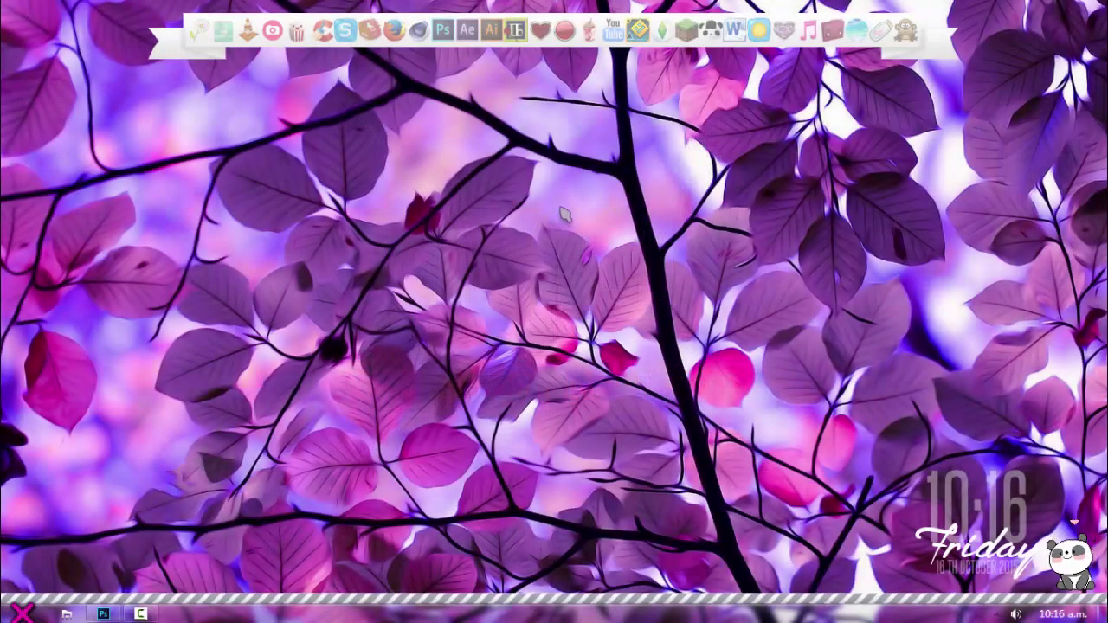
{"action": "right_click", "coordinate": [546, 188]}
{"action": "mouse_move", "coordinate": [581, 198]}
{"action": "left_click", "coordinate": [933, 308]}
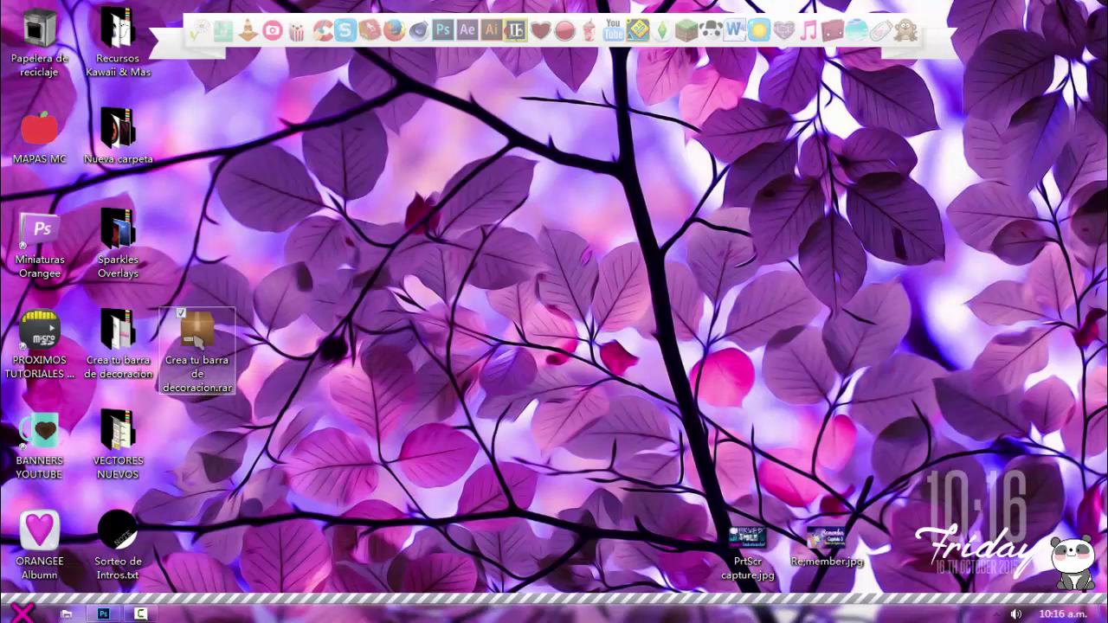
Open the extracted "Crea tu barra de decoracion" folder from the desktop
{"action": "right_click", "coordinate": [196, 340]}
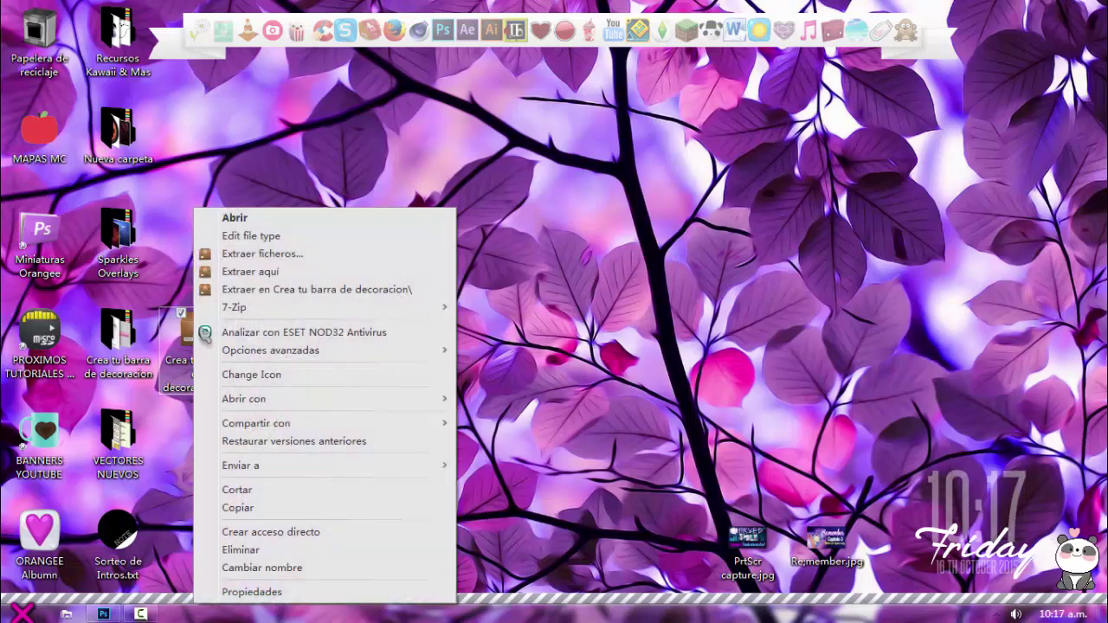
{"action": "left_click", "coordinate": [128, 344]}
{"action": "double_click", "coordinate": [127, 345]}
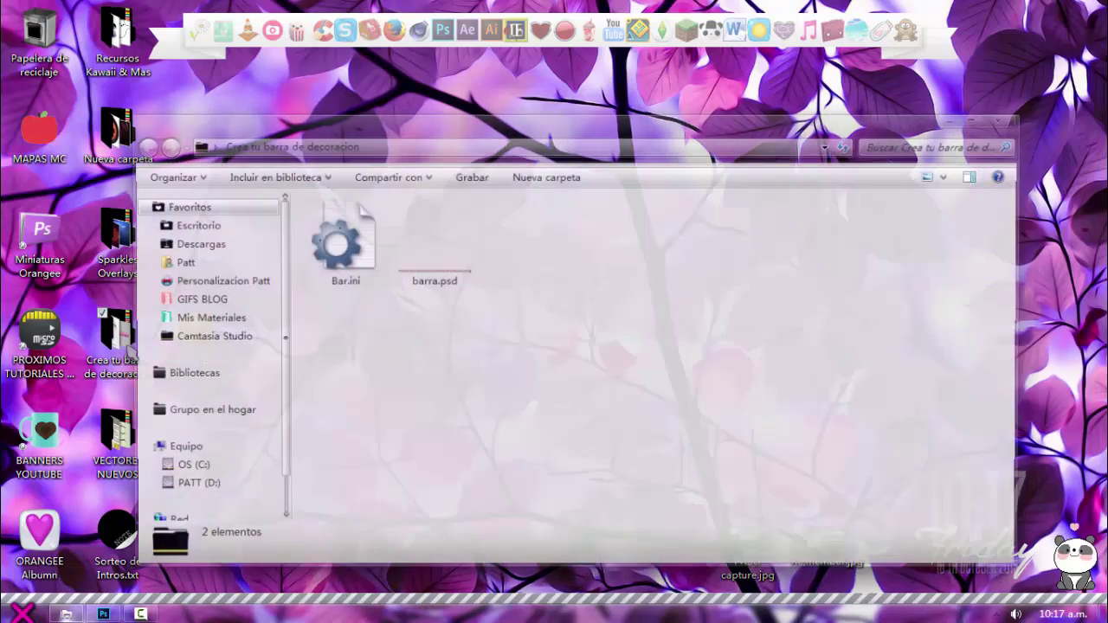
Hide the desktop icons again while keeping the folder window open
{"action": "right_click", "coordinate": [589, 84]}
{"action": "mouse_move", "coordinate": [730, 100]}
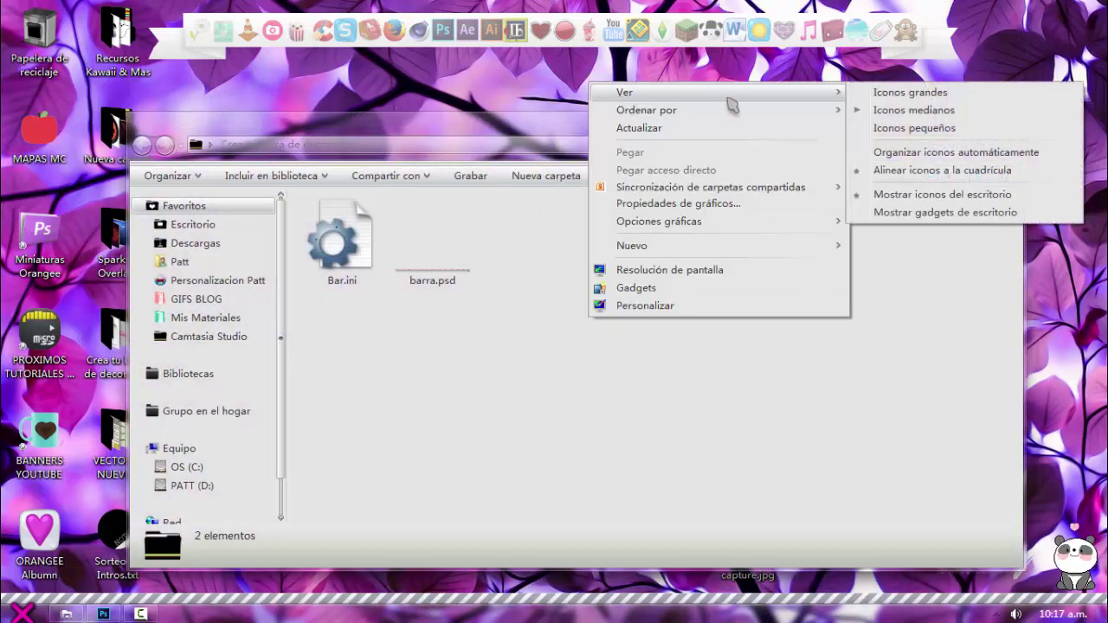
{"action": "left_click", "coordinate": [909, 192]}
{"action": "left_click", "coordinate": [435, 251]}
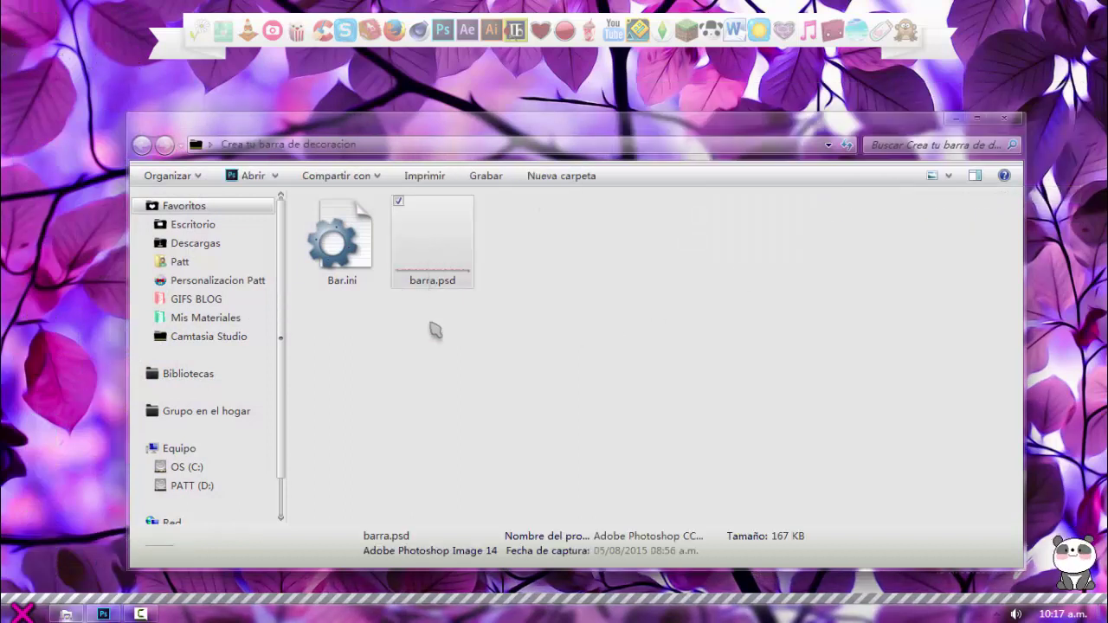
{"action": "left_click", "coordinate": [355, 247]}
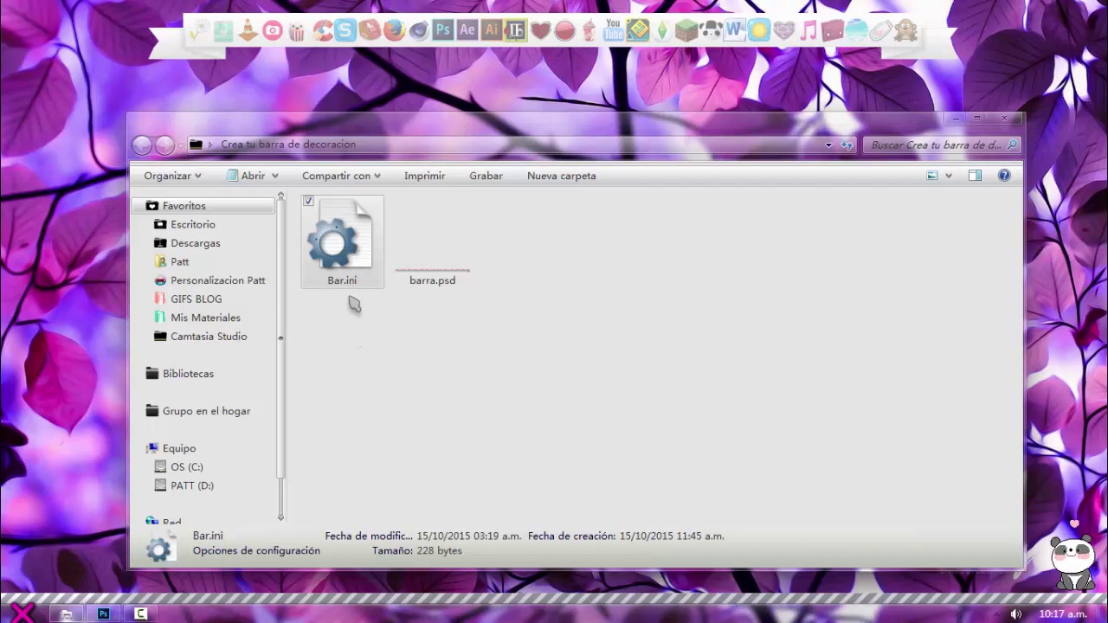
{"action": "left_click_drag", "start_coordinate": [459, 350], "coordinate": [350, 250]}
{"action": "left_click", "coordinate": [399, 347]}
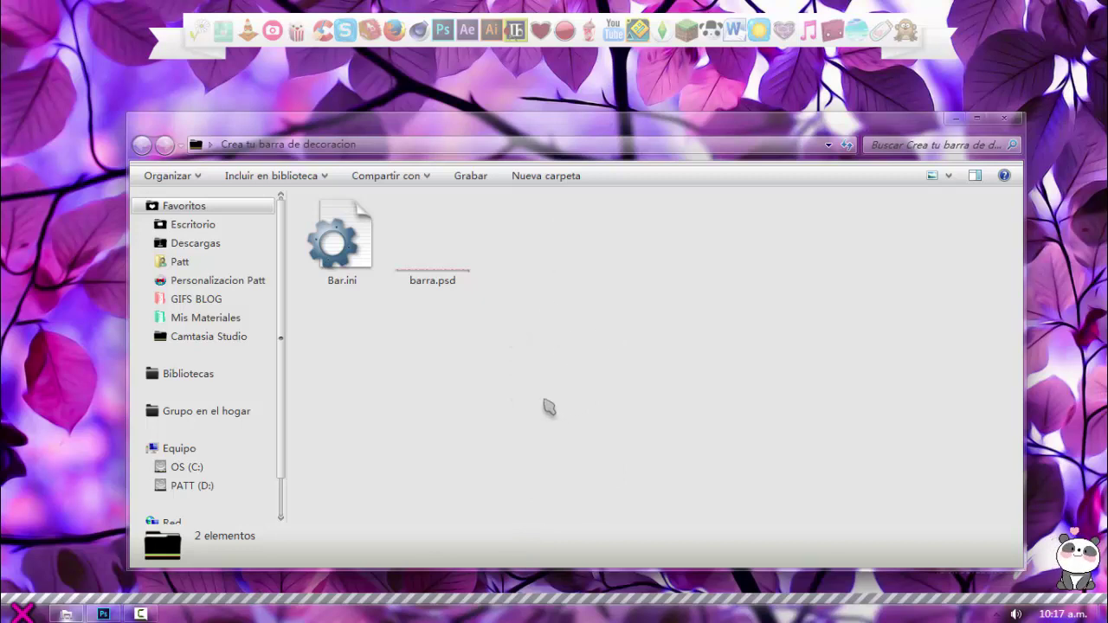
Create a new folder named "Rosa" beside Bar.ini and barra.psd
{"action": "left_click", "coordinate": [549, 177]}
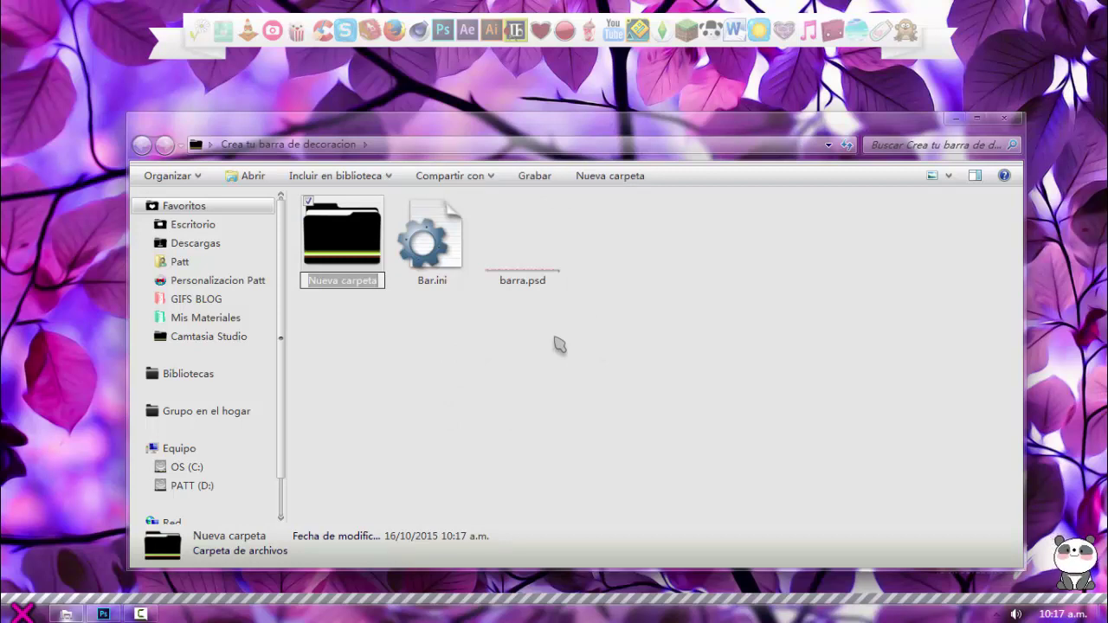
{"action": "type", "text": "Ro"}
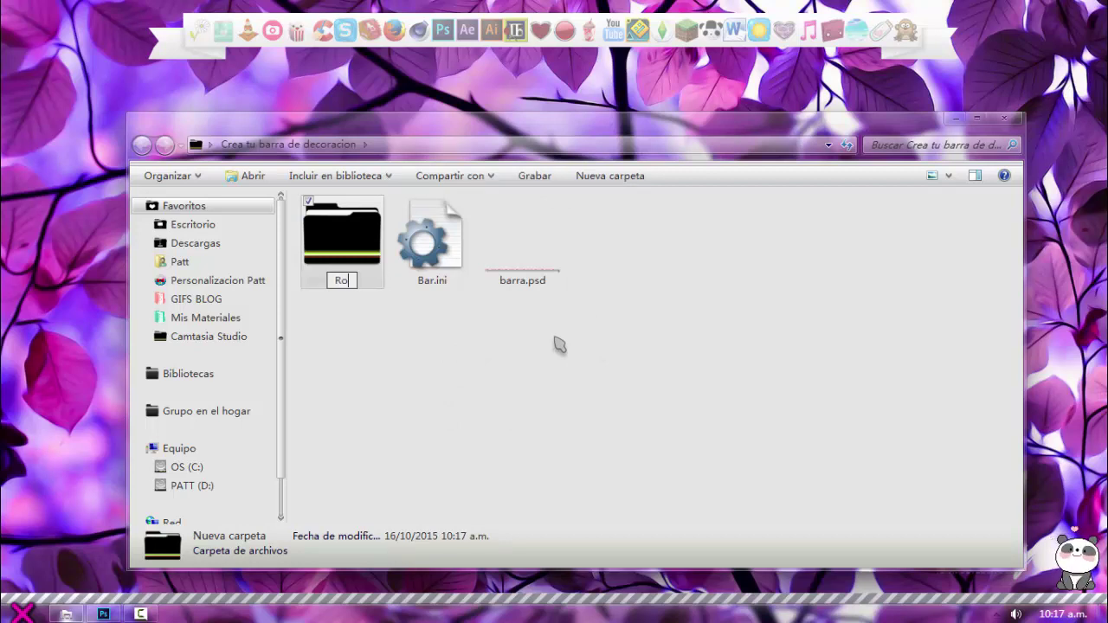
{"action": "type", "text": "sa"}
{"action": "key", "text": "Return"}
{"action": "left_click", "coordinate": [497, 337]}
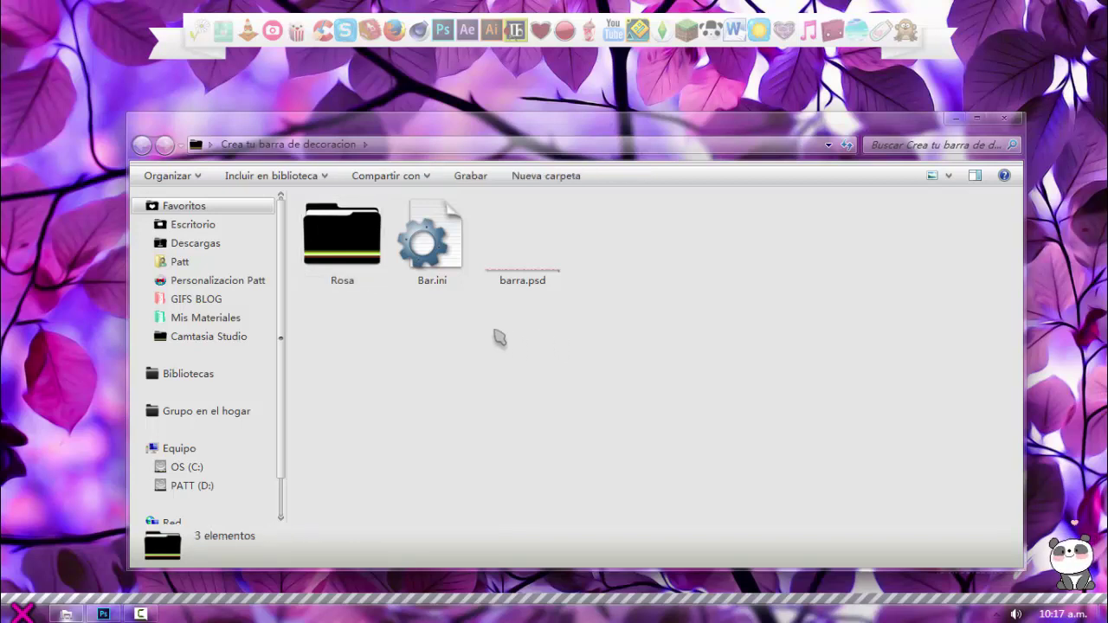
Rename the "Rosa" folder as "Negra"
{"action": "left_click", "coordinate": [353, 283]}
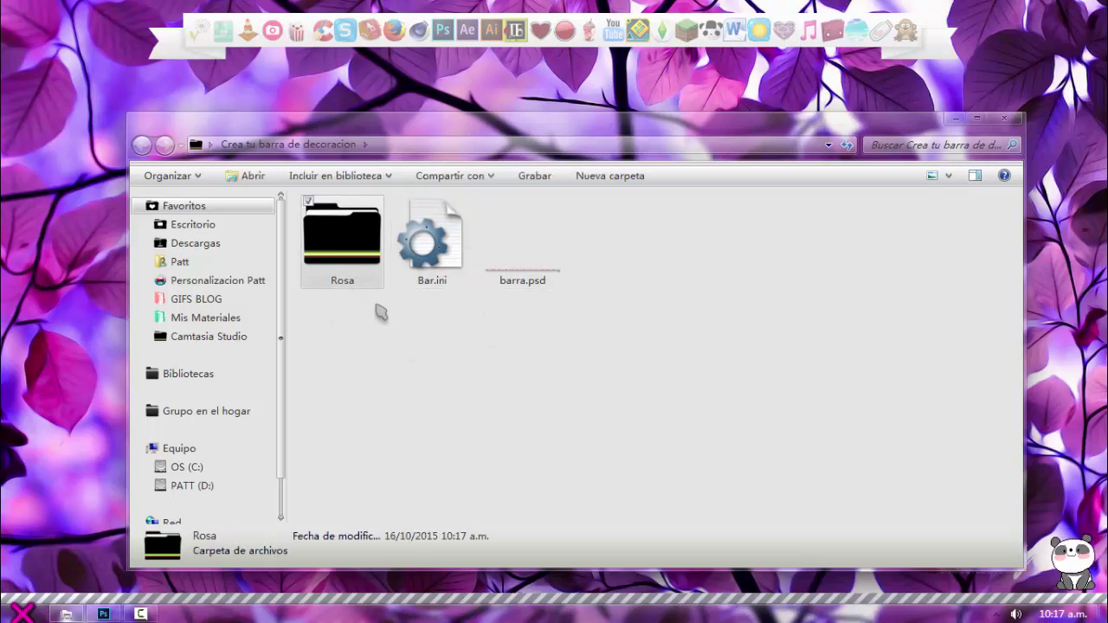
{"action": "left_click", "coordinate": [344, 281]}
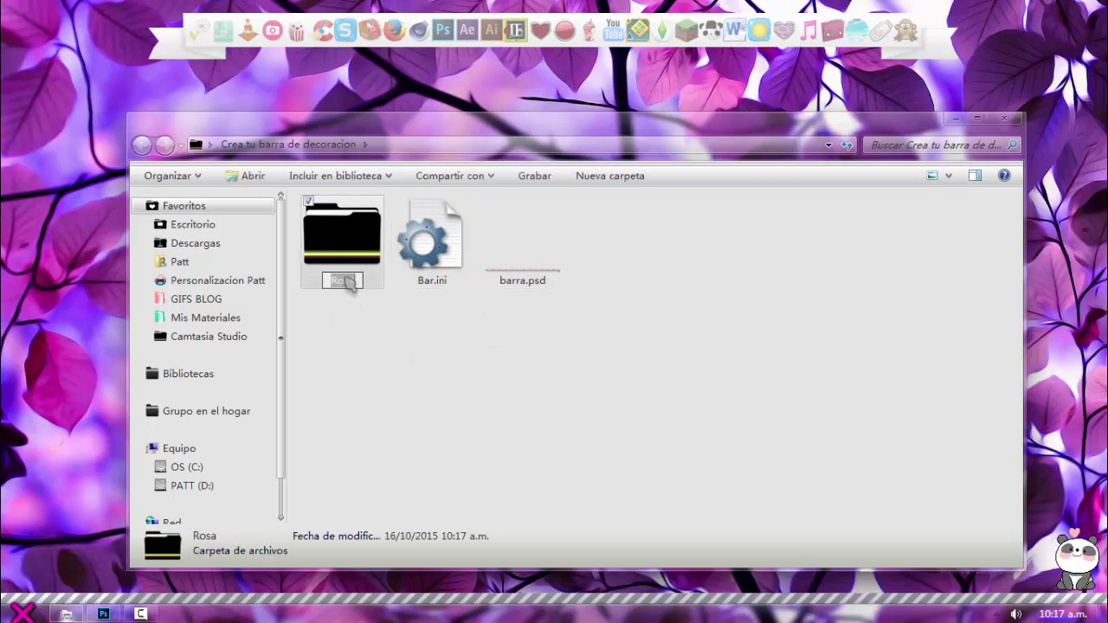
{"action": "type", "text": "Negra"}
{"action": "key", "text": "Return"}
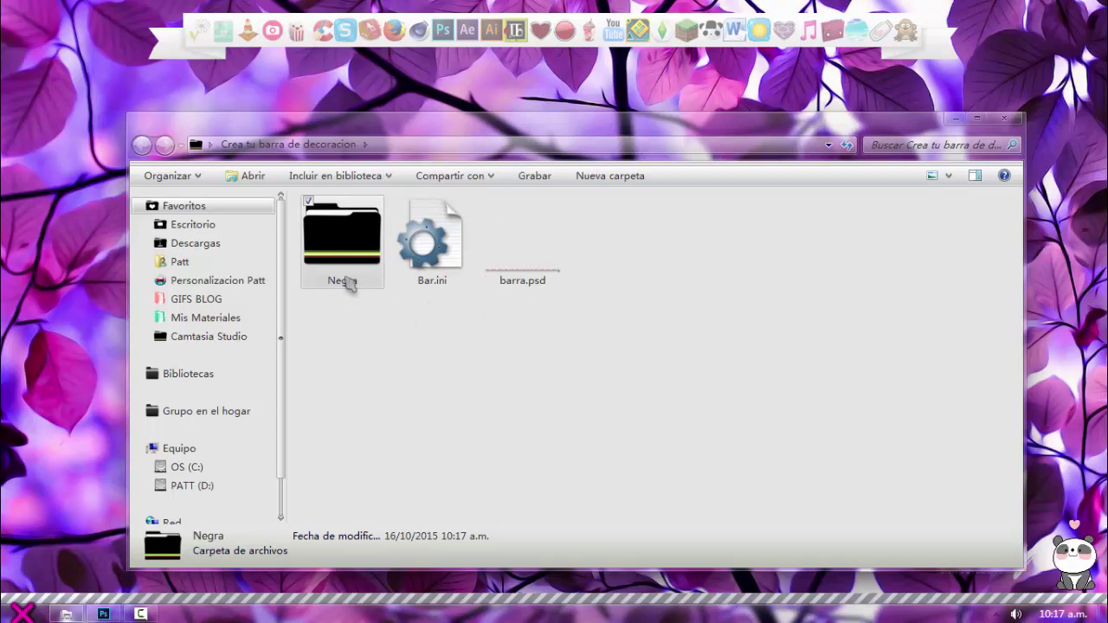
{"action": "left_click", "coordinate": [389, 329]}
Open the barra.psd file from the folder in Photoshop
{"action": "left_click_drag", "start_coordinate": [409, 386], "coordinate": [390, 396]}
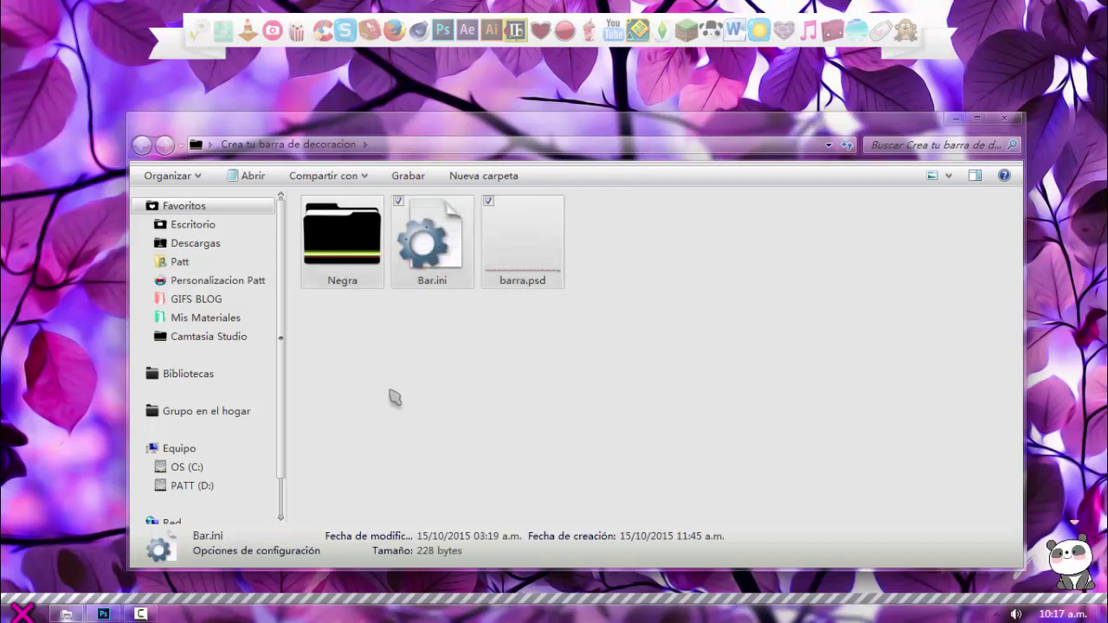
{"action": "left_click", "coordinate": [390, 279]}
{"action": "left_click", "coordinate": [515, 247]}
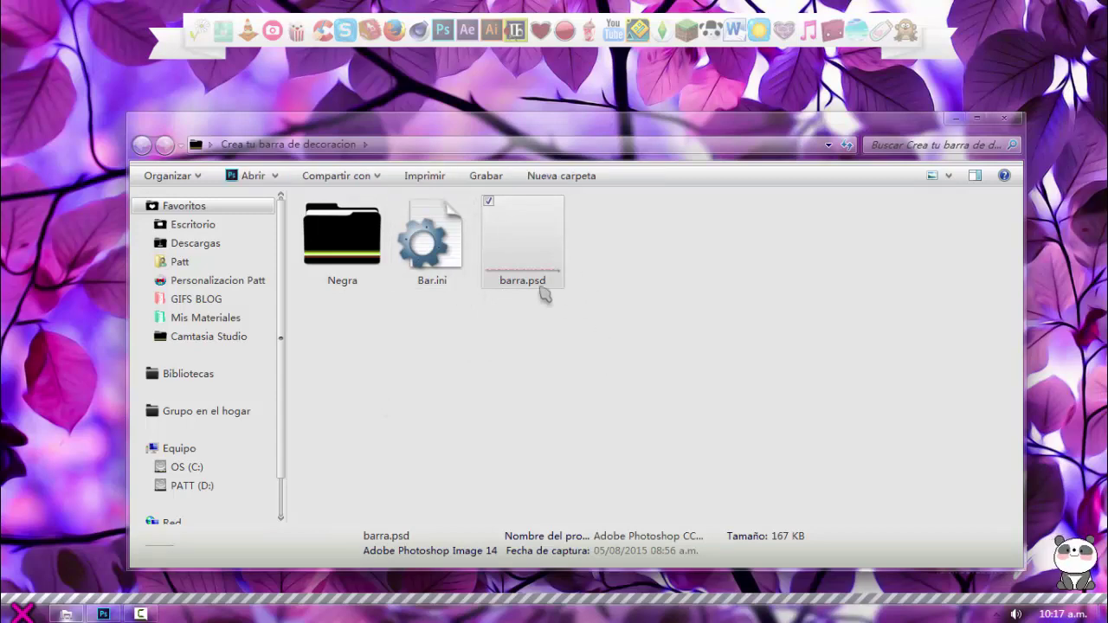
{"action": "left_click_drag", "start_coordinate": [539, 235], "coordinate": [448, 368]}
{"action": "left_click", "coordinate": [594, 305]}
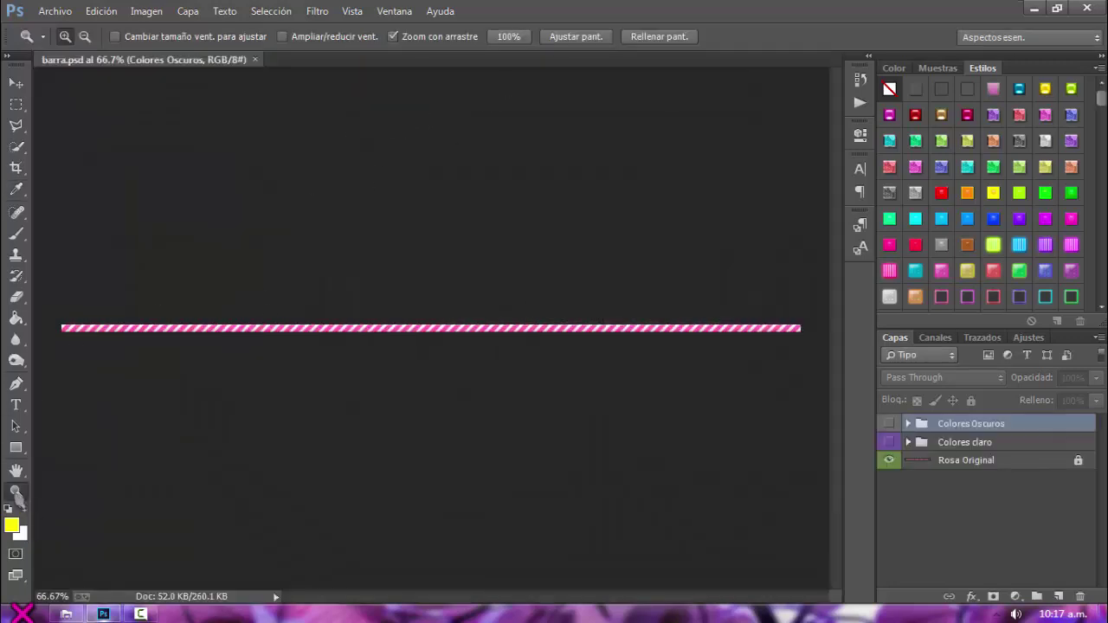
Enlarge the pink striped bar to 3200% and examine its diagonal stripes up close
{"action": "left_click", "coordinate": [658, 39]}
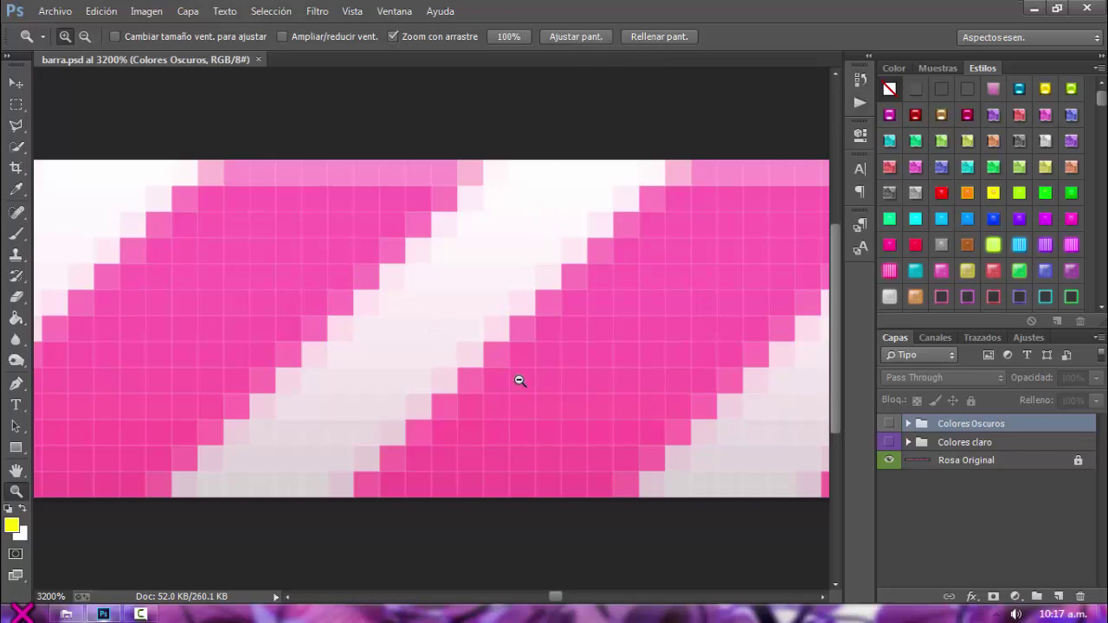
{"action": "left_click_drag", "start_coordinate": [520, 381], "coordinate": [343, 225]}
{"action": "left_click_drag", "start_coordinate": [539, 384], "coordinate": [477, 151]}
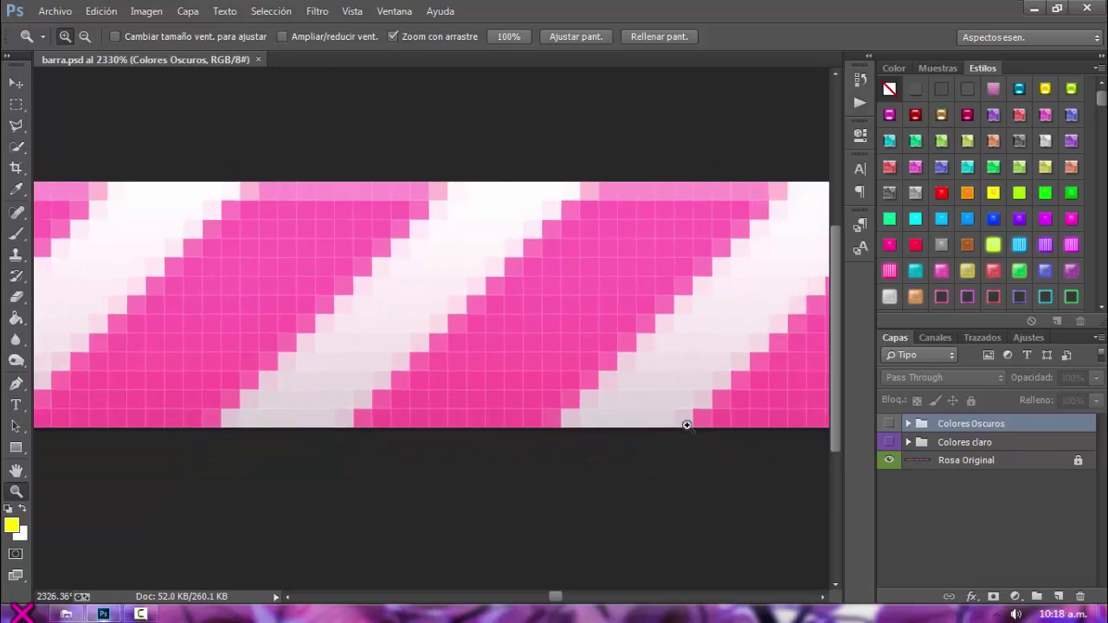
{"action": "left_click_drag", "start_coordinate": [642, 322], "coordinate": [546, 377]}
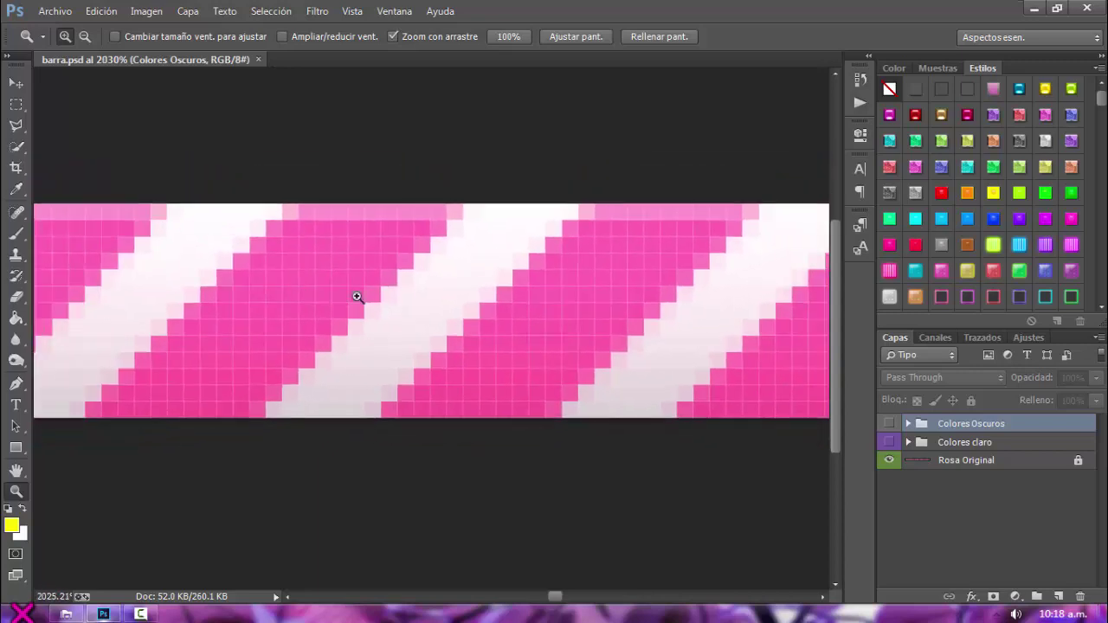
{"action": "left_click_drag", "start_coordinate": [357, 296], "coordinate": [530, 368]}
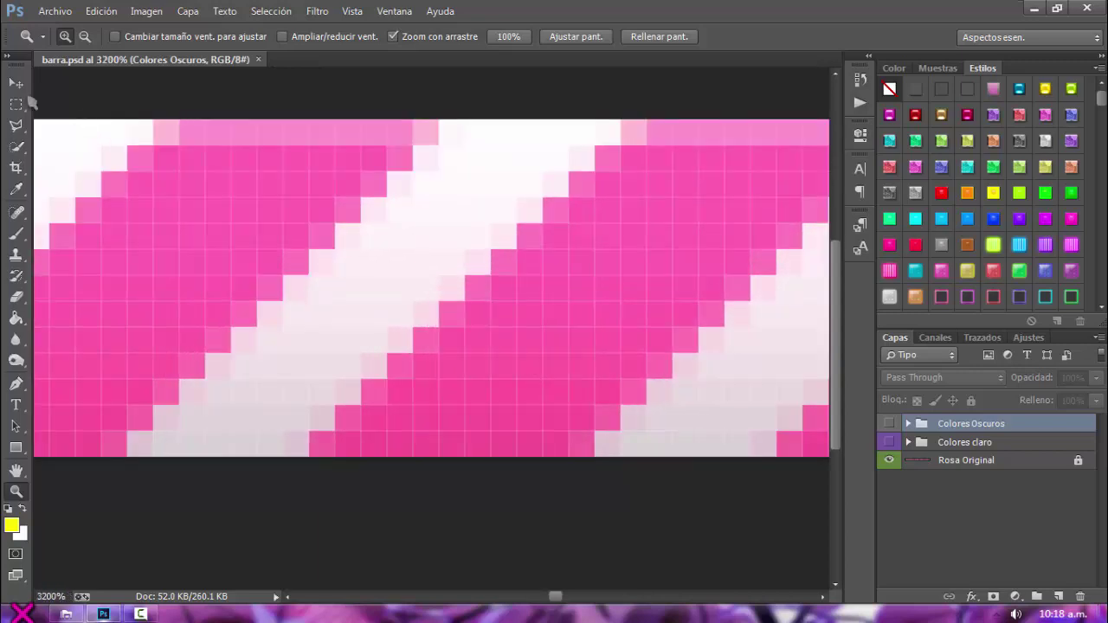
{"action": "scroll", "coordinate": [650, 428], "scroll_direction": "up", "scroll_amount": 2}
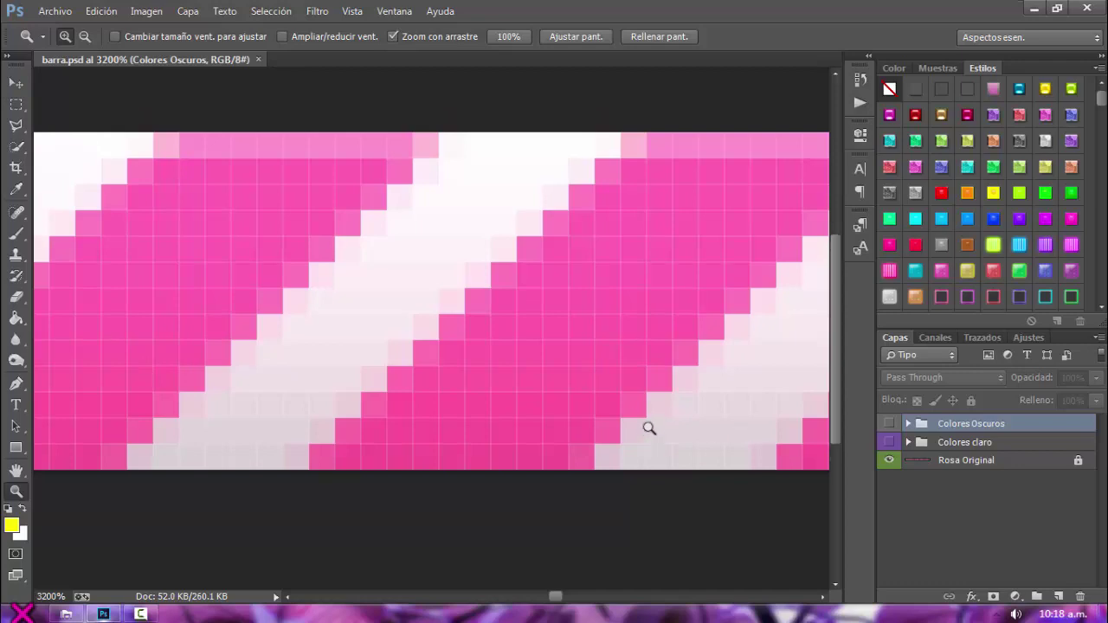
Unlock the Rosa Original layer and lock it again, toggling its visibility off and on
{"action": "left_click", "coordinate": [952, 466]}
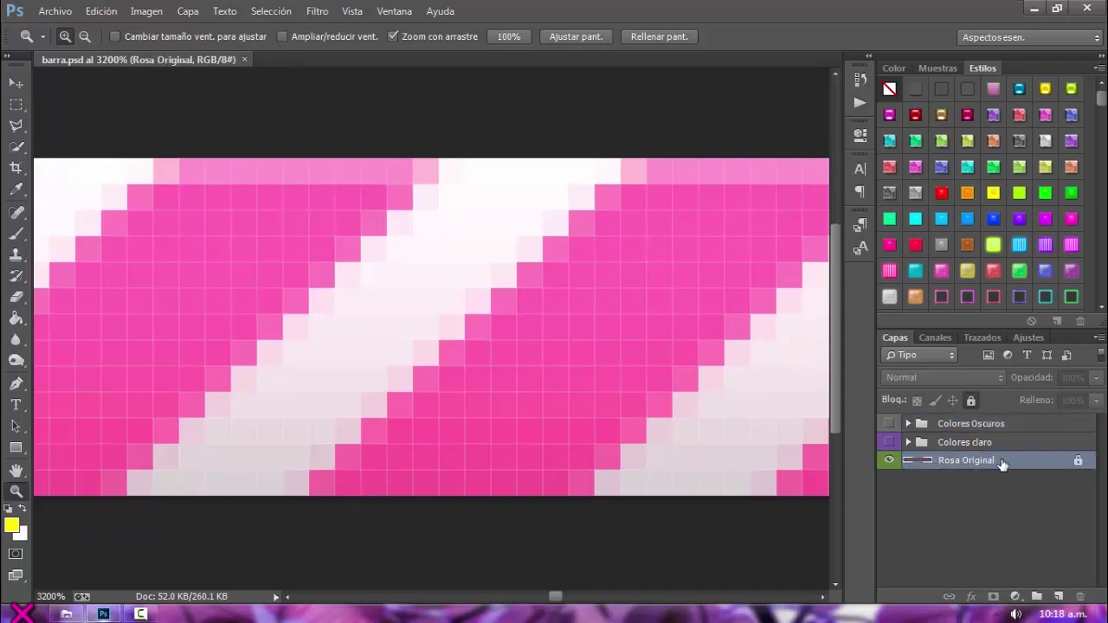
{"action": "left_click", "coordinate": [971, 399]}
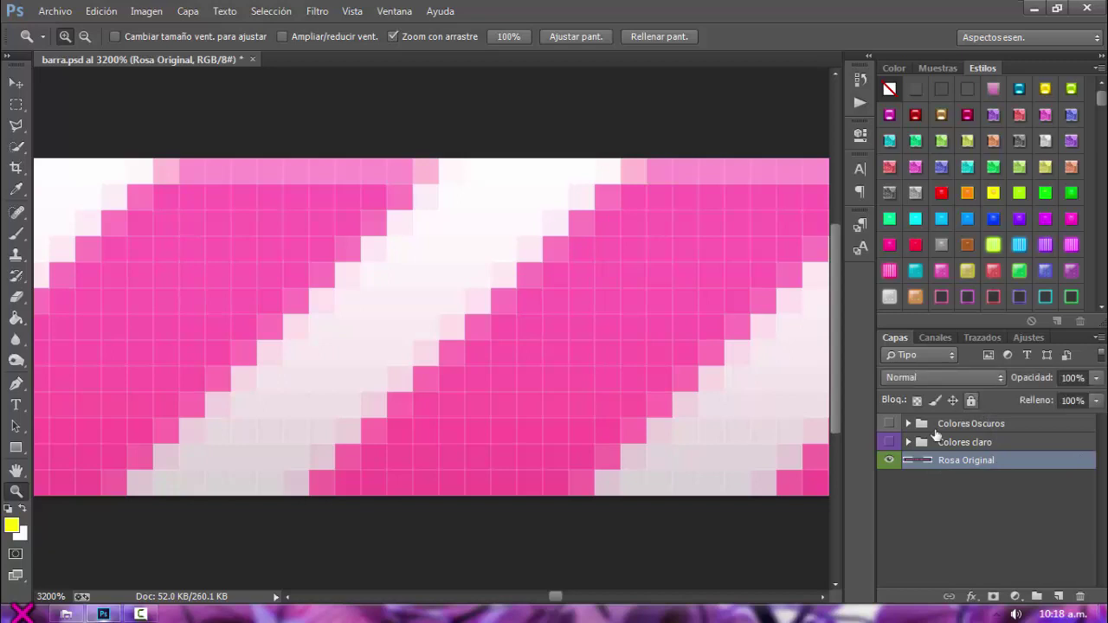
{"action": "left_click", "coordinate": [890, 461]}
{"action": "left_click", "coordinate": [891, 462]}
{"action": "left_click", "coordinate": [970, 401]}
{"action": "left_click", "coordinate": [971, 401]}
{"action": "left_click", "coordinate": [888, 463]}
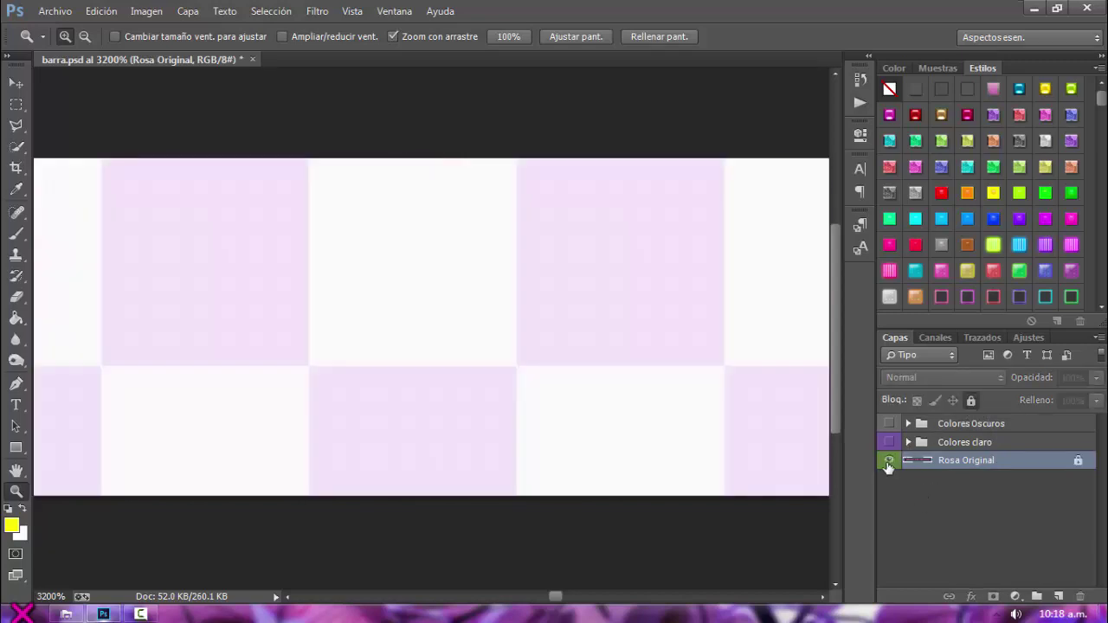
{"action": "left_click", "coordinate": [888, 462]}
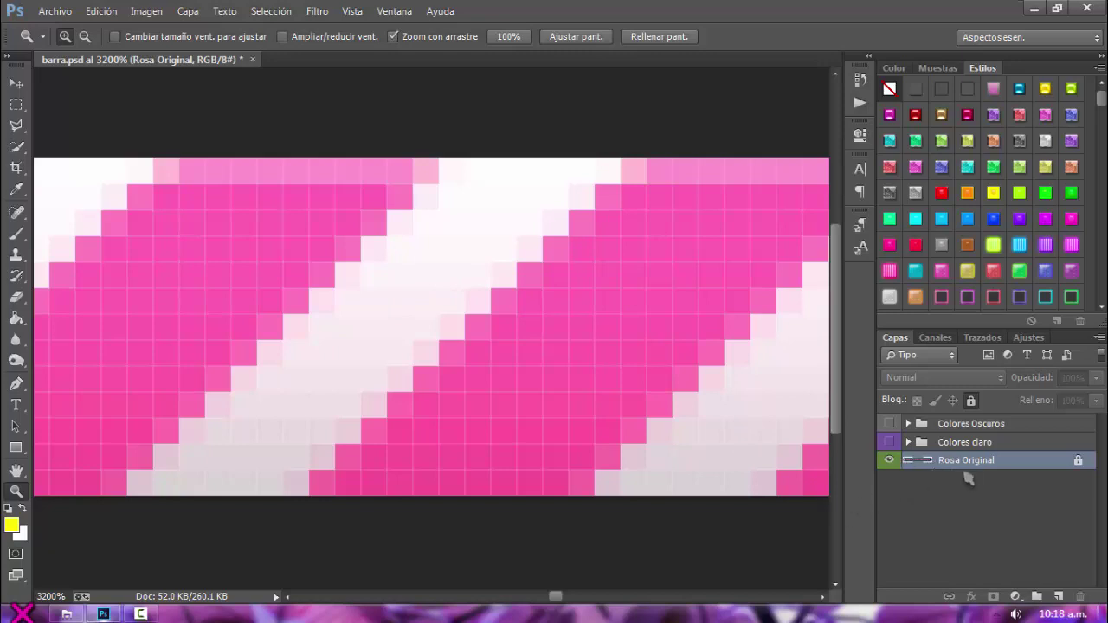
Hide the Rosa Original layer, then expand the Colores claro group and make it visible
{"action": "left_click", "coordinate": [890, 461]}
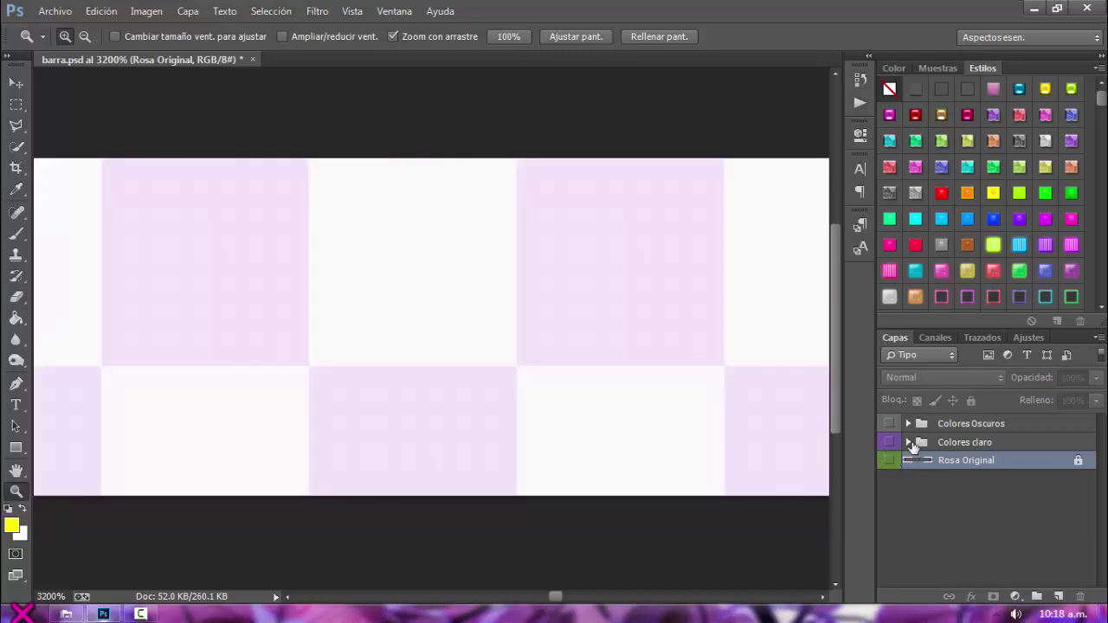
{"action": "left_click", "coordinate": [946, 442]}
{"action": "left_click", "coordinate": [946, 424]}
{"action": "left_click", "coordinate": [946, 439]}
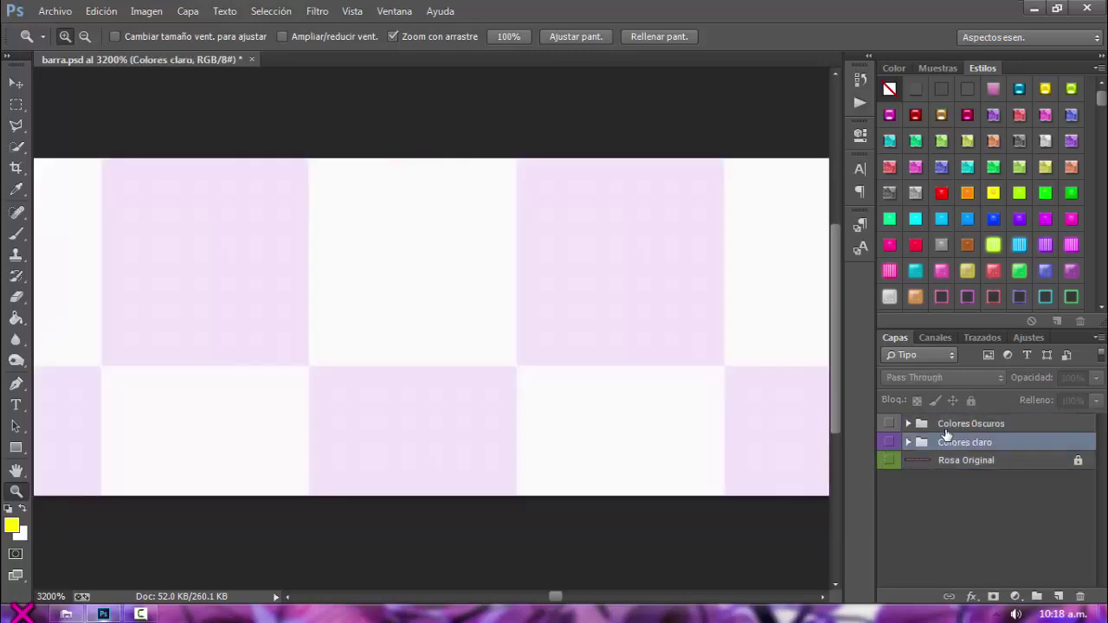
{"action": "left_click", "coordinate": [944, 424]}
{"action": "left_click", "coordinate": [943, 441]}
{"action": "left_click", "coordinate": [908, 443]}
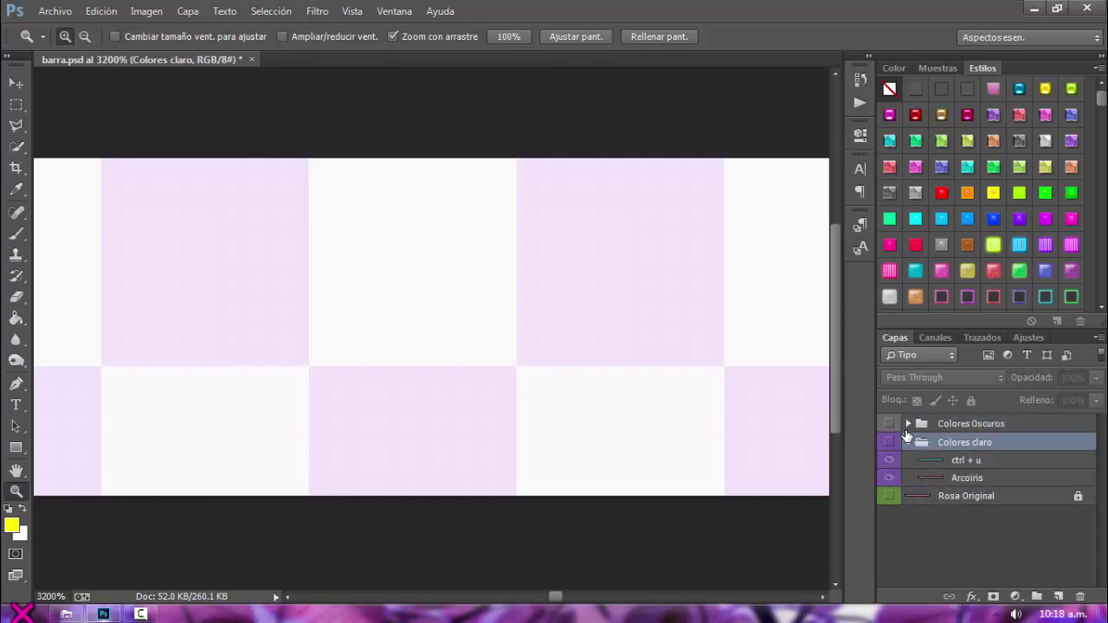
{"action": "left_click", "coordinate": [908, 424]}
{"action": "left_click", "coordinate": [907, 424]}
{"action": "left_click", "coordinate": [890, 442]}
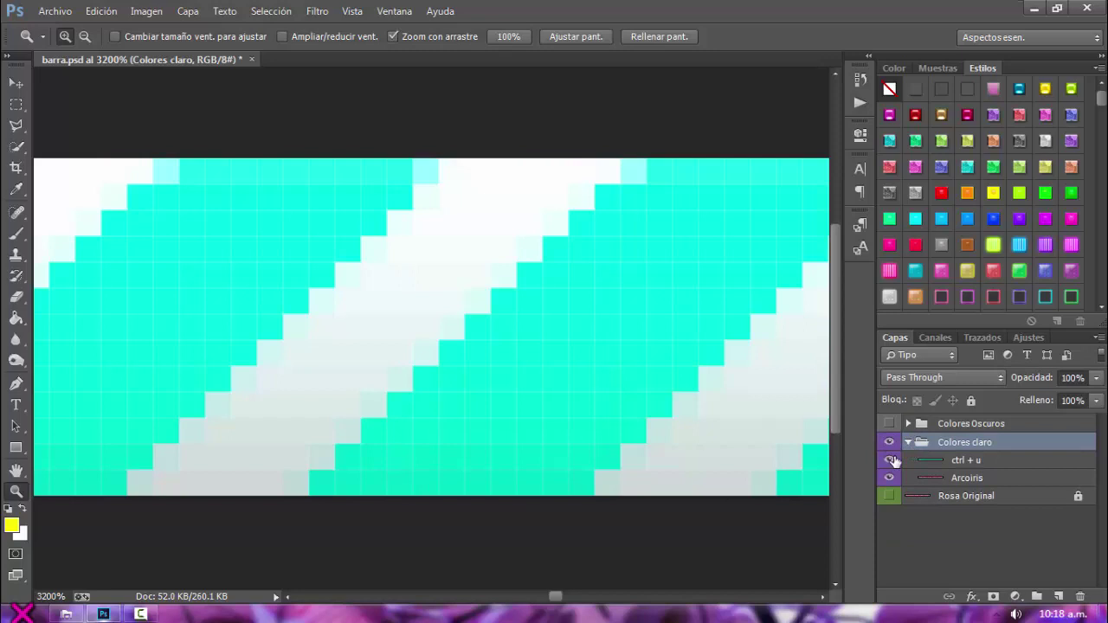
Start a Hue/Saturation adjustment on the ctrl + u layer and shift its hue to +51
{"action": "left_click", "coordinate": [991, 462]}
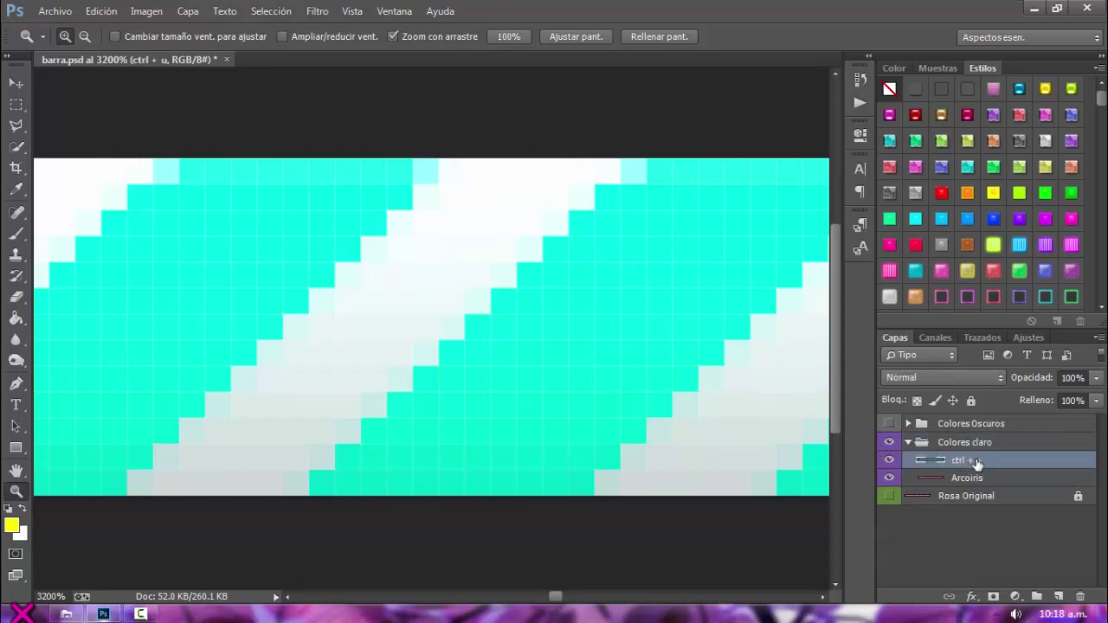
{"action": "key", "text": "ctrl+u"}
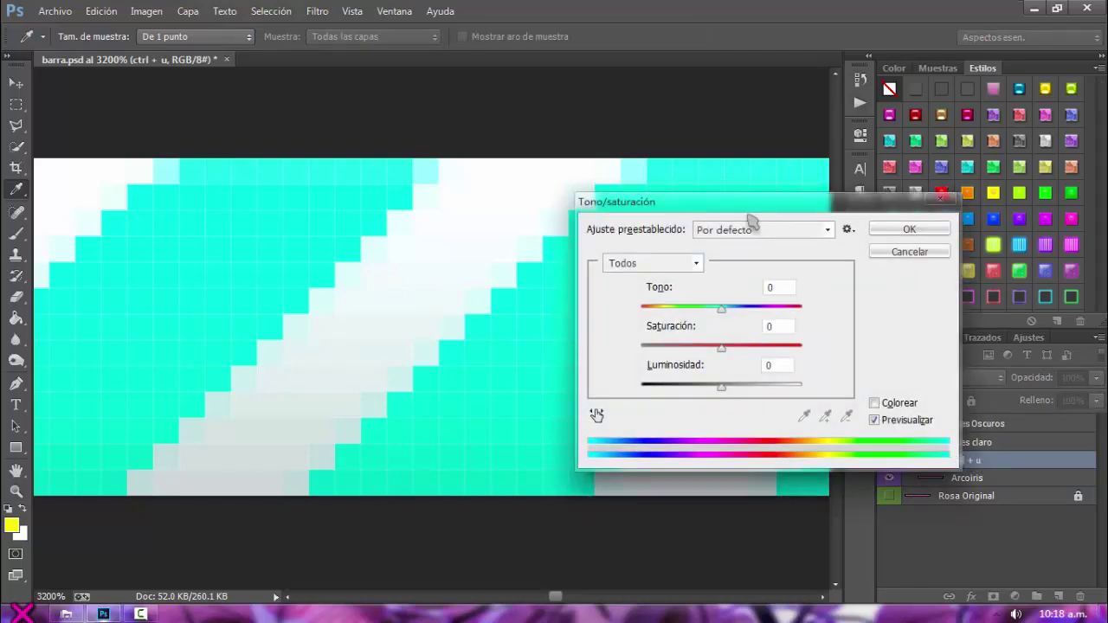
{"action": "left_click_drag", "start_coordinate": [746, 213], "coordinate": [689, 190]}
{"action": "left_click_drag", "start_coordinate": [671, 285], "coordinate": [709, 288]}
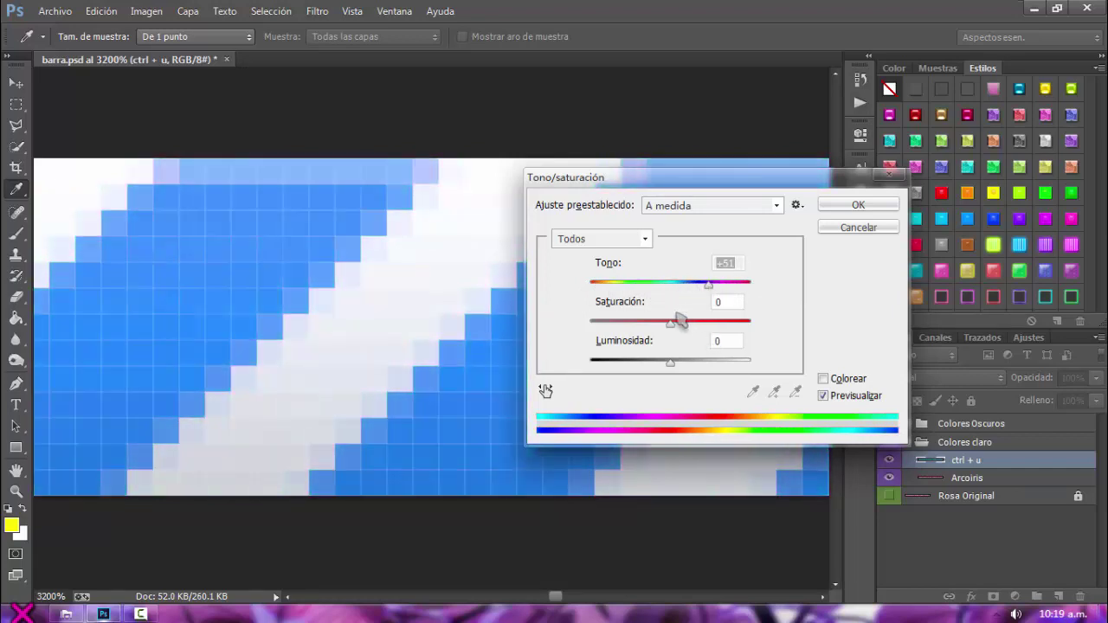
Try a saturation of +100, a hue of +180 and a saturation of +5 in the ctrl + u layer's Hue/Saturation adjustment
{"action": "left_click_drag", "start_coordinate": [676, 331], "coordinate": [749, 344]}
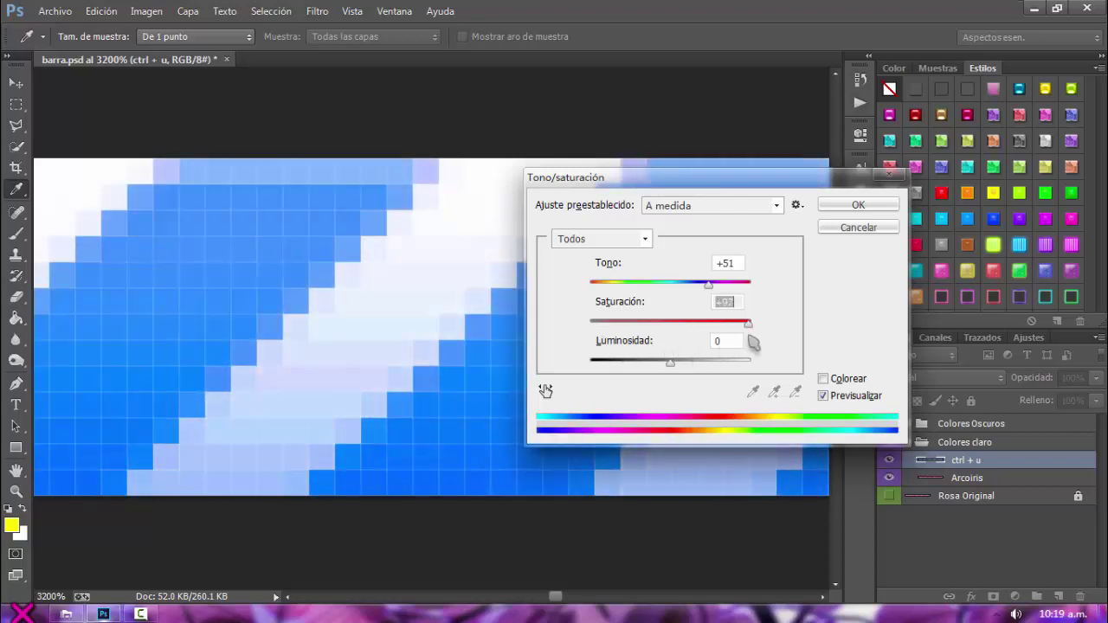
{"action": "key", "text": "Up"}
{"action": "key", "text": "Up"}
{"action": "key", "text": "Up"}
{"action": "left_click_drag", "start_coordinate": [708, 285], "coordinate": [767, 289]}
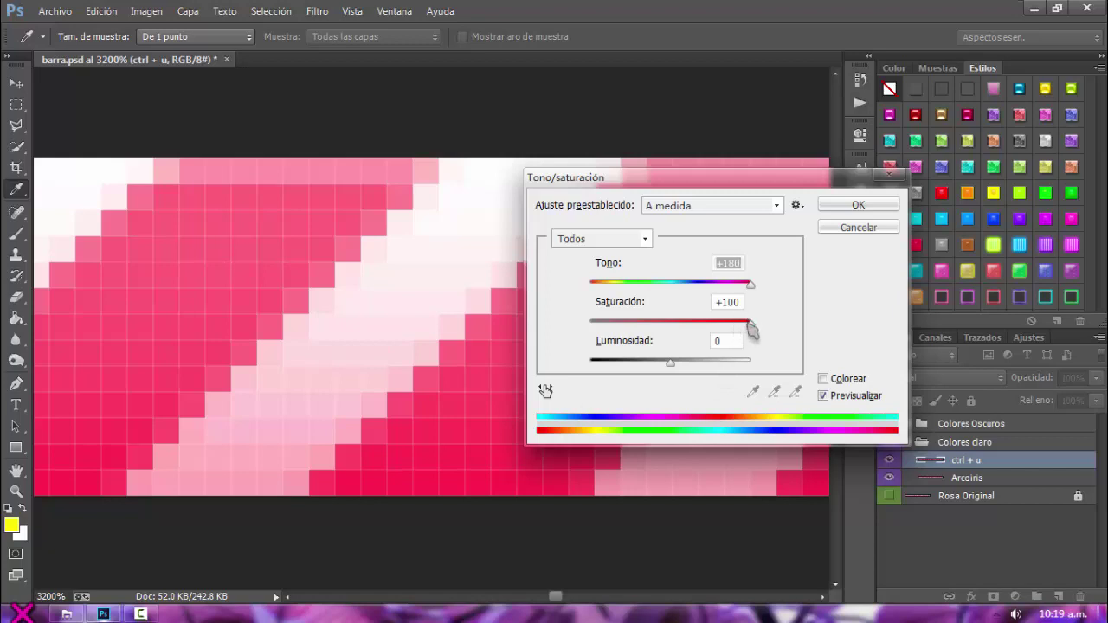
{"action": "left_click_drag", "start_coordinate": [750, 323], "coordinate": [679, 335]}
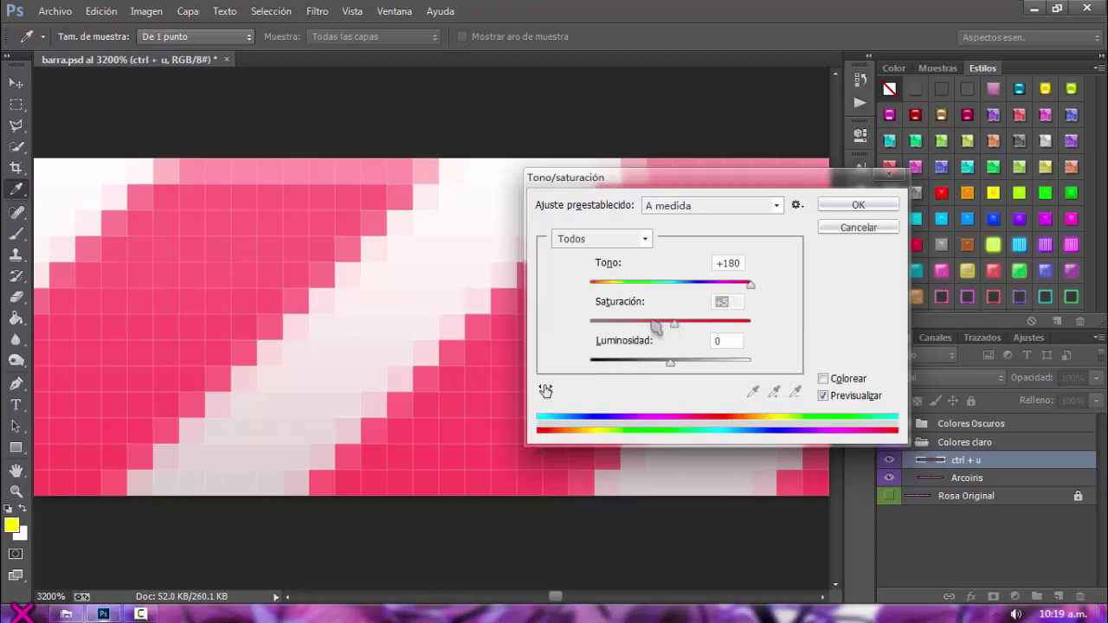
{"action": "left_click", "coordinate": [858, 204]}
{"action": "key", "text": "z"}
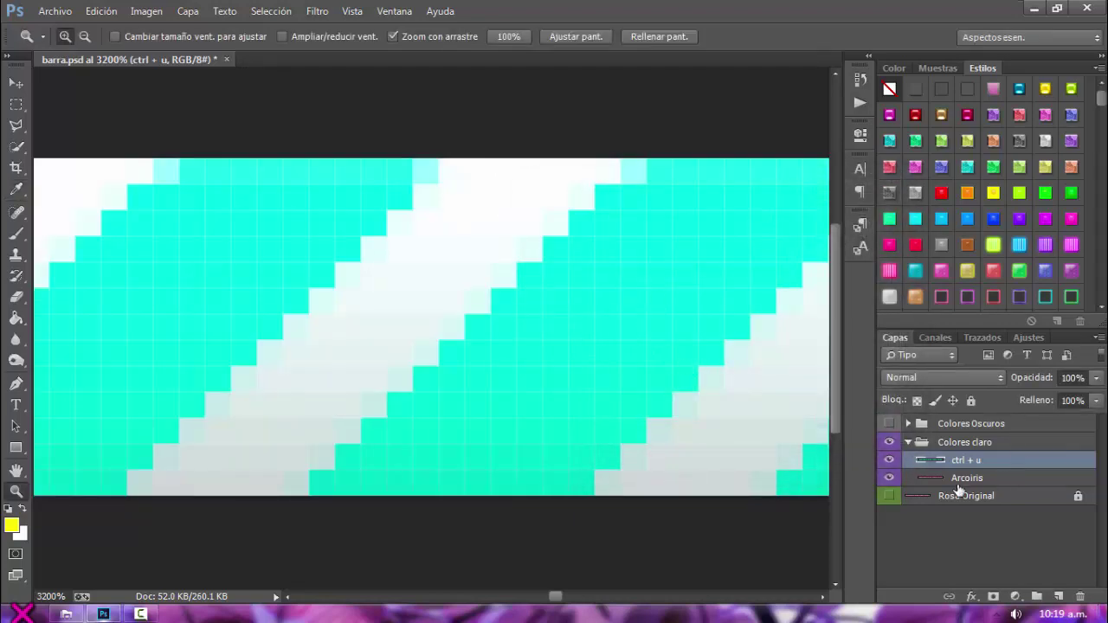
Hide the ctrl + u layer and try a slight positive hue shift on the Arcoiris layer with Hue/Saturation
{"action": "left_click", "coordinate": [890, 462]}
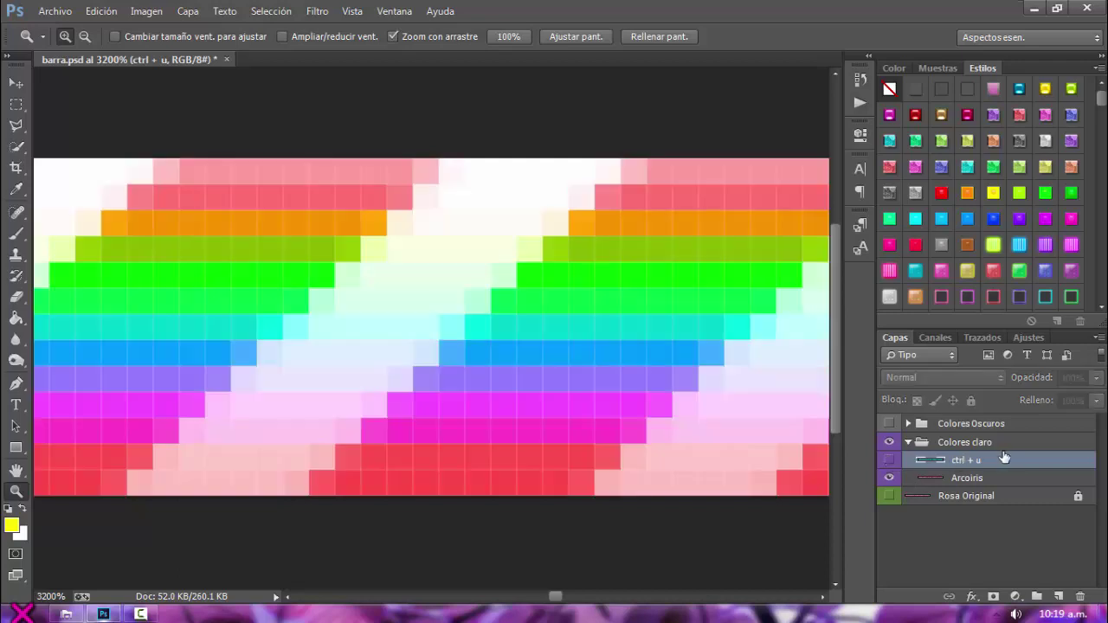
{"action": "left_click", "coordinate": [969, 481]}
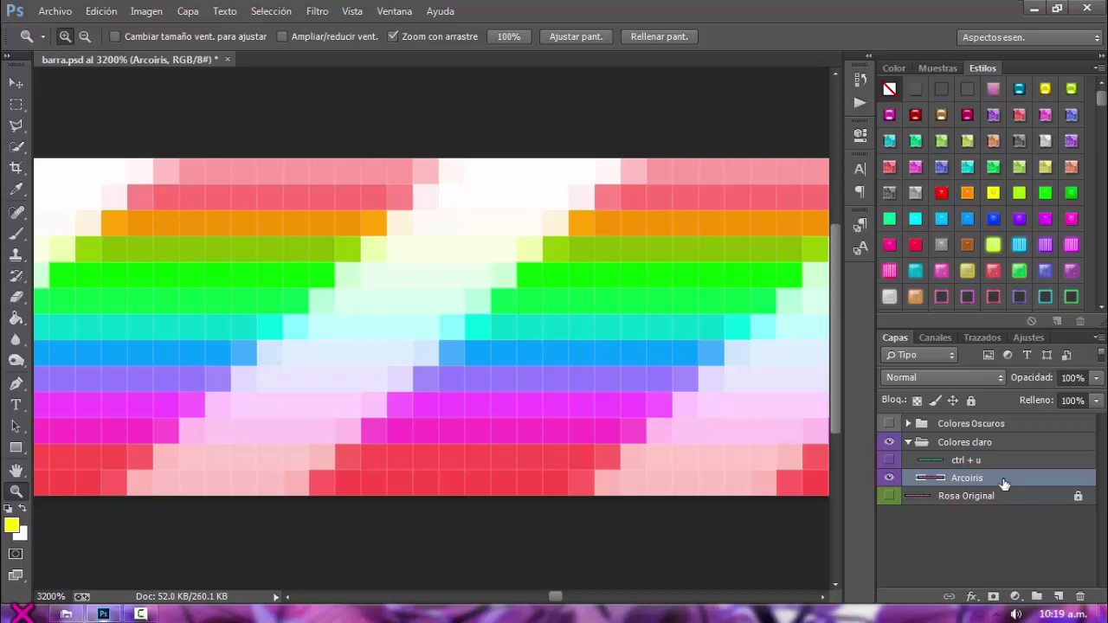
{"action": "key", "text": "ctrl+u"}
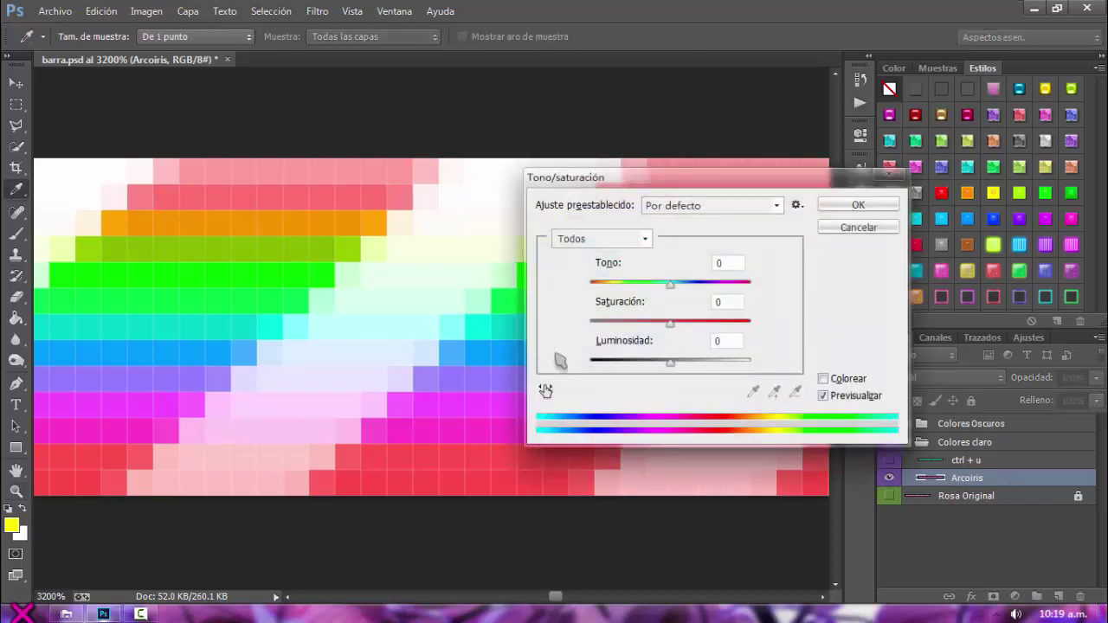
{"action": "mouse_move", "coordinate": [670, 286]}
{"action": "left_mouse_down"}
{"action": "mouse_move", "coordinate": [746, 287]}
{"action": "mouse_move", "coordinate": [602, 292]}
{"action": "mouse_move", "coordinate": [706, 288]}
{"action": "mouse_move", "coordinate": [676, 291]}
{"action": "left_mouse_up"}
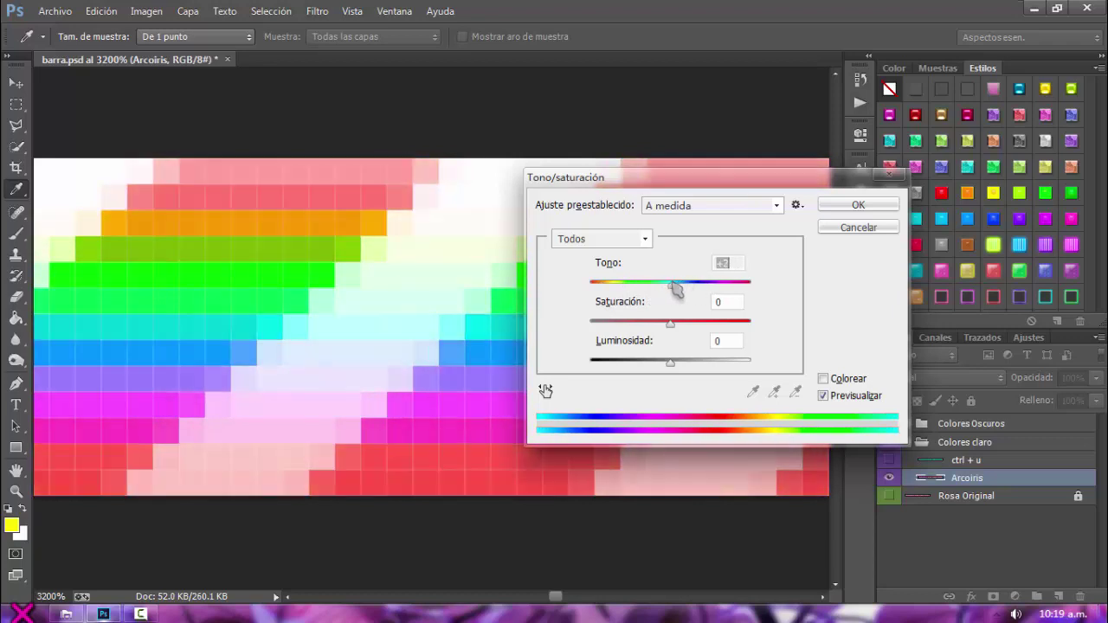
Try colorizing the Arcoiris layer with hue 329 and saturation 77, and discard the Hue/Saturation adjustment
{"action": "left_click", "coordinate": [841, 381]}
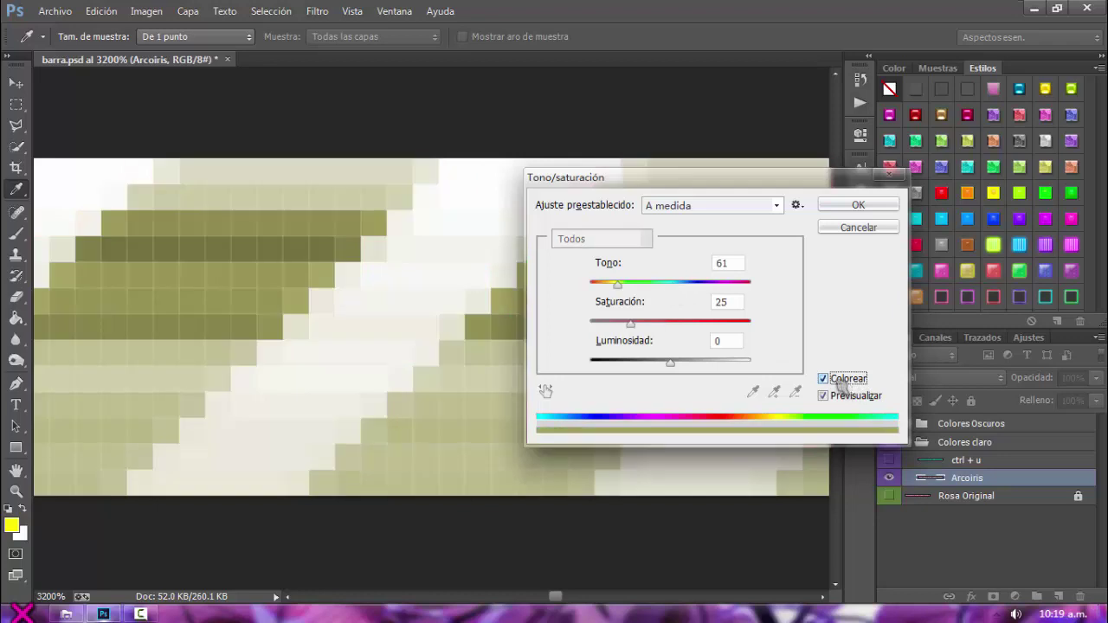
{"action": "left_click_drag", "start_coordinate": [617, 285], "coordinate": [737, 297]}
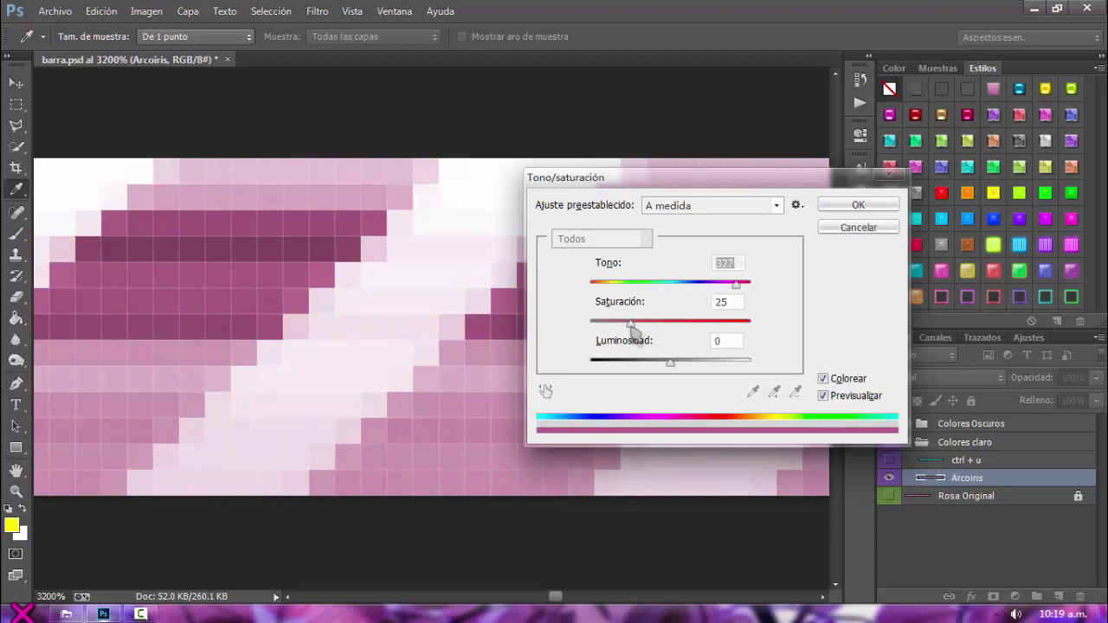
{"action": "left_click_drag", "start_coordinate": [632, 323], "coordinate": [718, 329]}
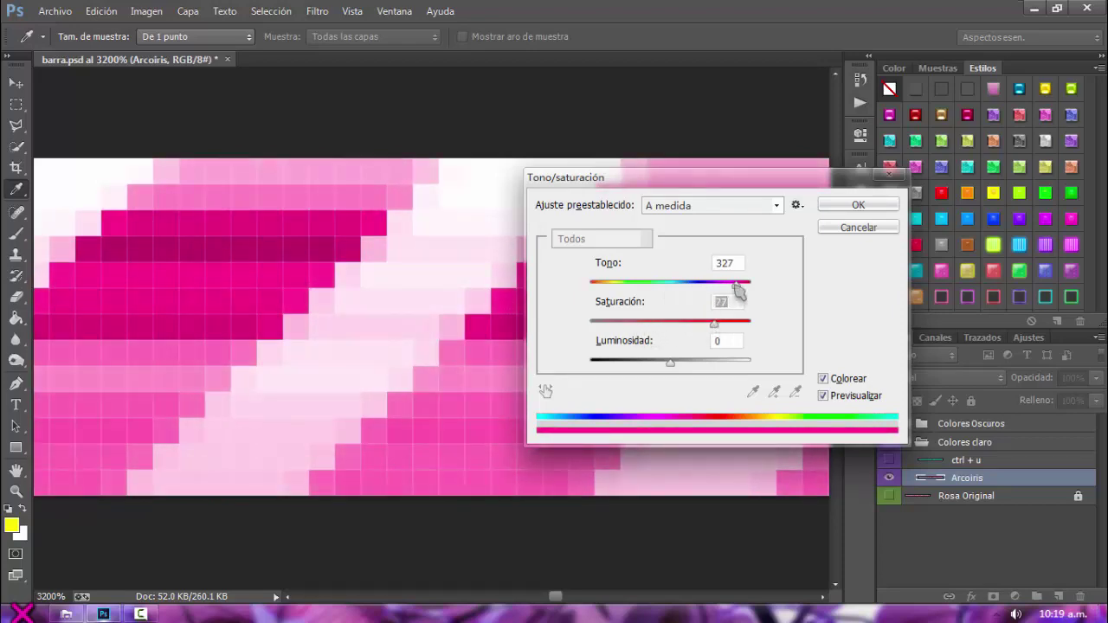
{"action": "mouse_move", "coordinate": [737, 286]}
{"action": "left_mouse_down"}
{"action": "mouse_move", "coordinate": [599, 289]}
{"action": "mouse_move", "coordinate": [733, 290]}
{"action": "left_mouse_up"}
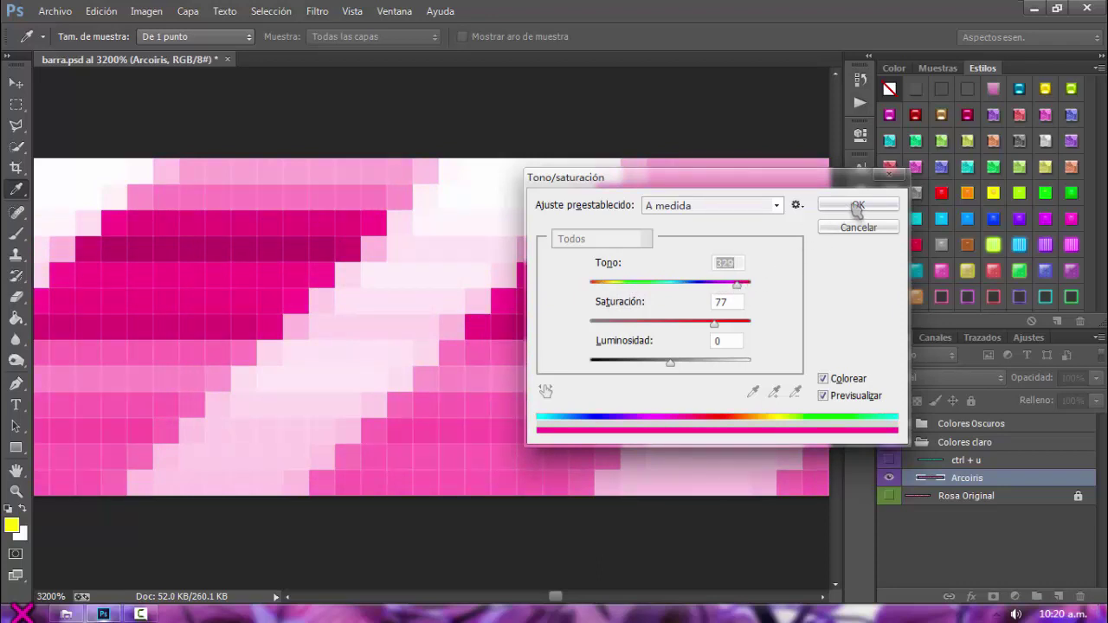
{"action": "left_click", "coordinate": [835, 382]}
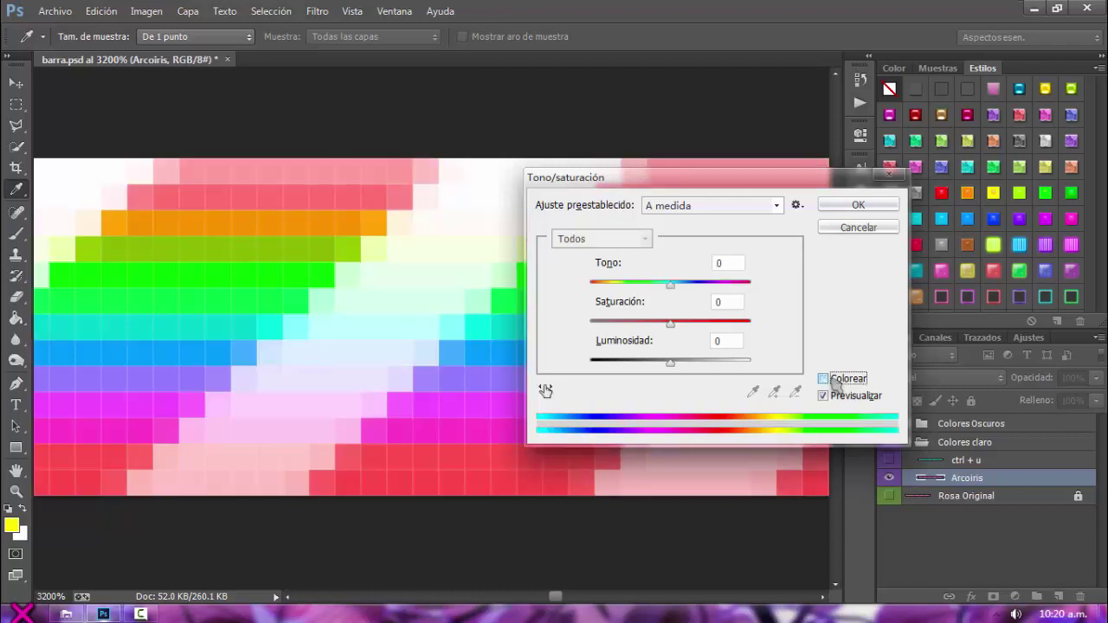
{"action": "left_click", "coordinate": [860, 229]}
{"action": "key", "text": "z"}
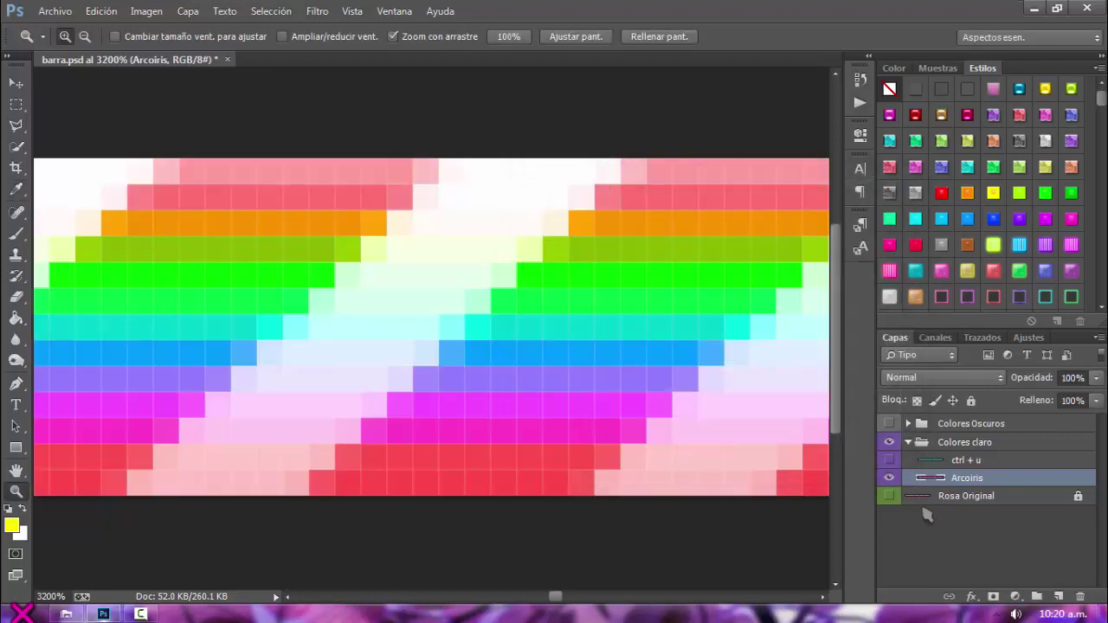
Show the ctrl + u layer, then collapse the Colores claro group and hide it
{"action": "left_click", "coordinate": [898, 460]}
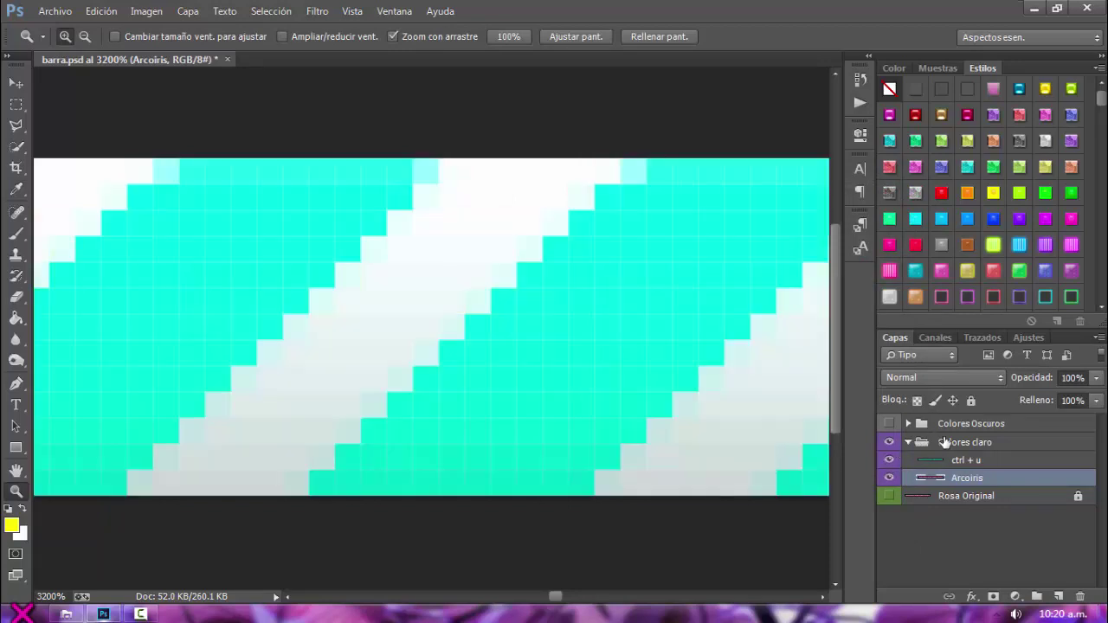
{"action": "left_click", "coordinate": [943, 441]}
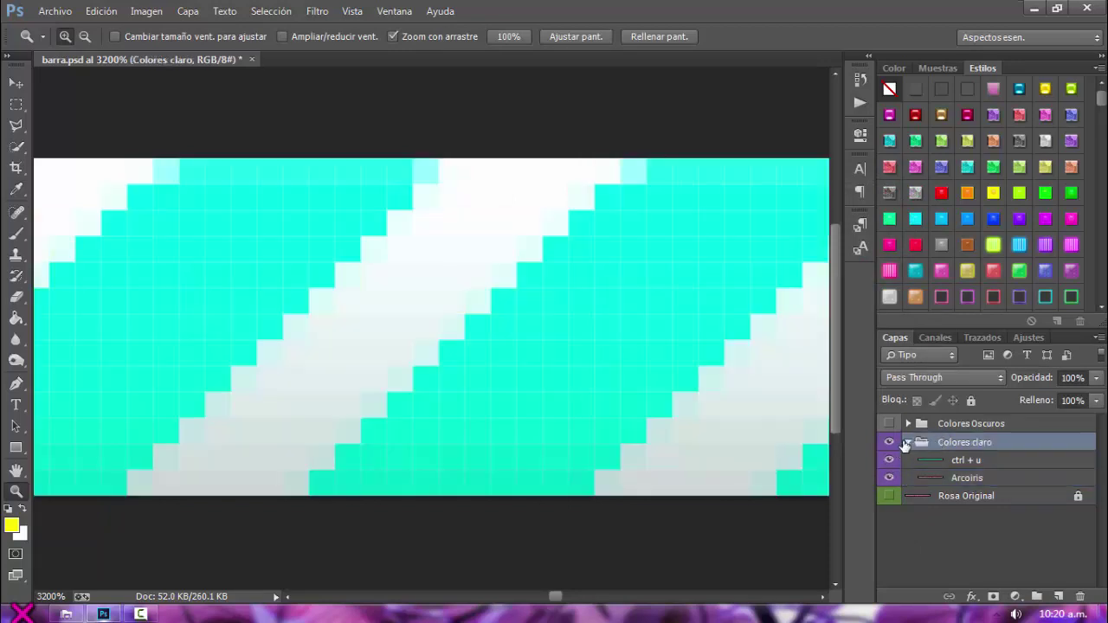
{"action": "left_click", "coordinate": [907, 442]}
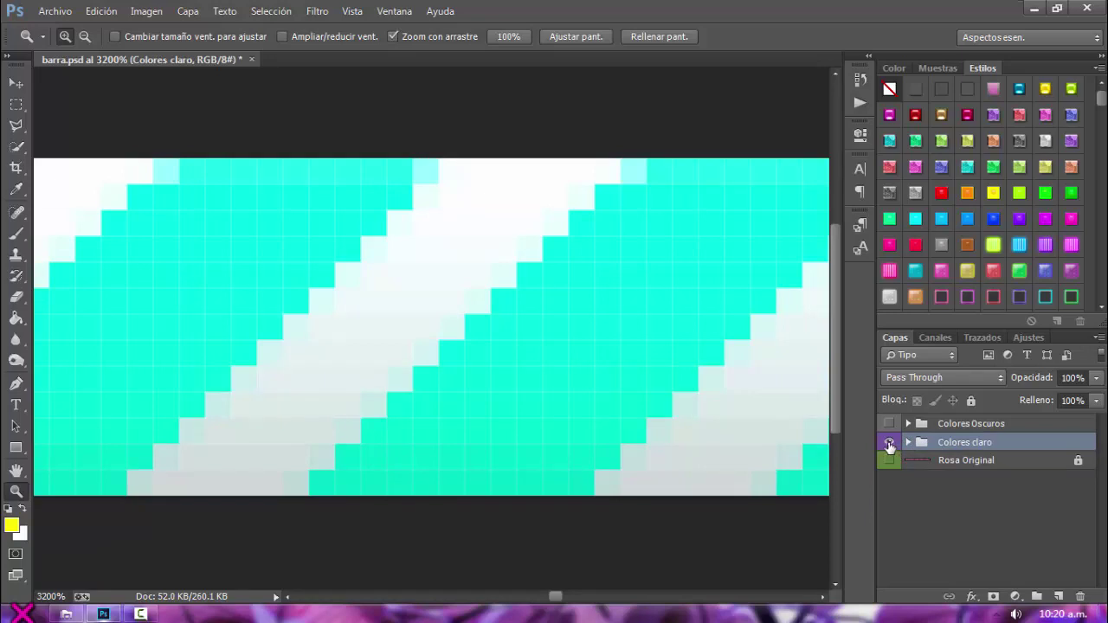
{"action": "left_click", "coordinate": [889, 443]}
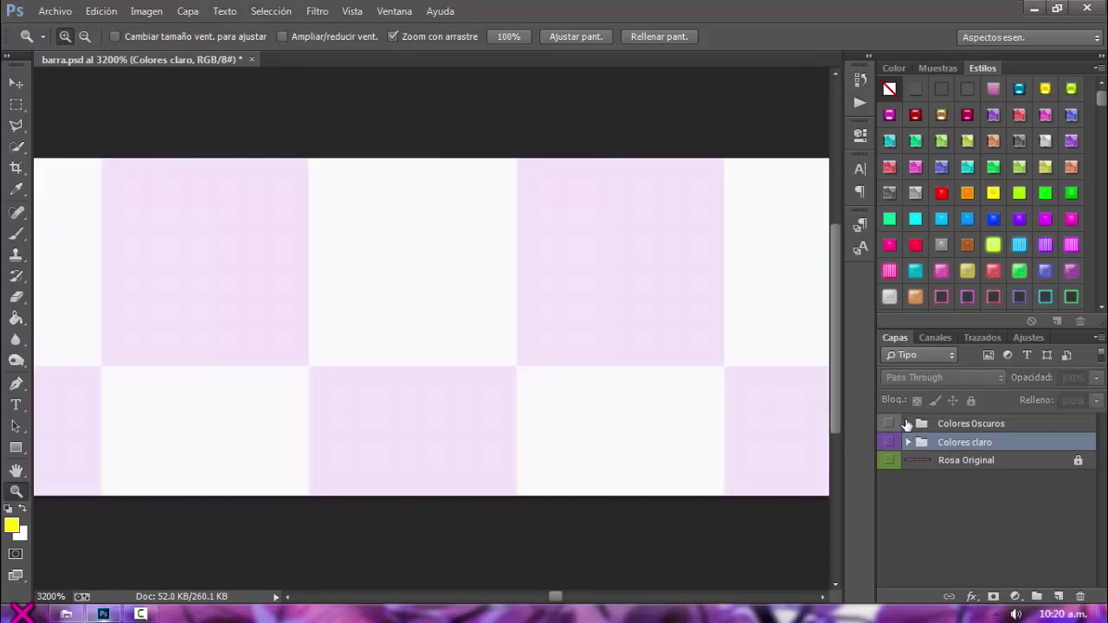
Make the Colores Oscuros group visible, expand it and select the Rosa Original copia 2 layer
{"action": "left_click", "coordinate": [889, 424]}
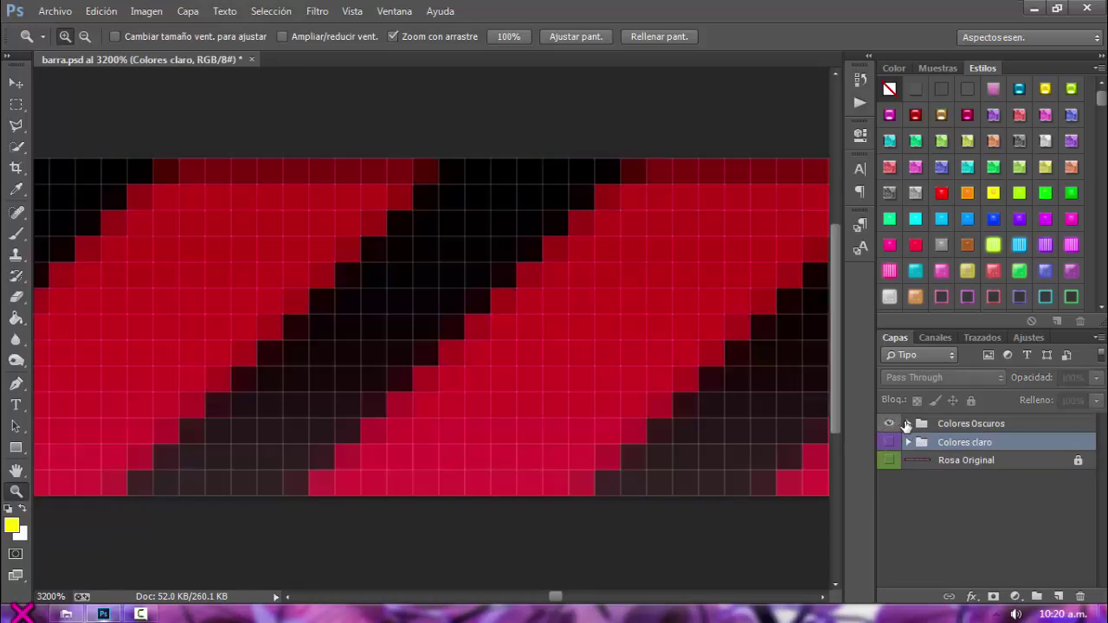
{"action": "left_click", "coordinate": [908, 423]}
{"action": "left_click", "coordinate": [987, 442]}
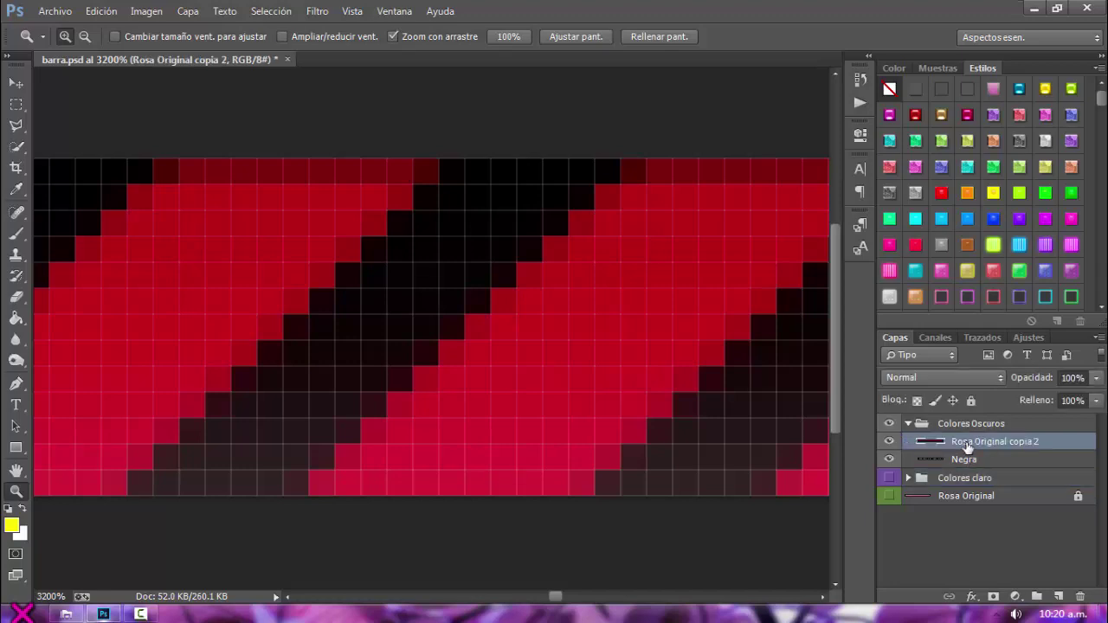
Toggle the Rosa Original copia 2 layer, leave it hidden, and select the Negra layer to examine its striped bar at different magnifications
{"action": "left_click", "coordinate": [889, 444]}
{"action": "left_click", "coordinate": [889, 443]}
{"action": "left_click", "coordinate": [888, 442]}
{"action": "left_click", "coordinate": [888, 442]}
{"action": "left_click", "coordinate": [888, 441]}
{"action": "left_click", "coordinate": [935, 459]}
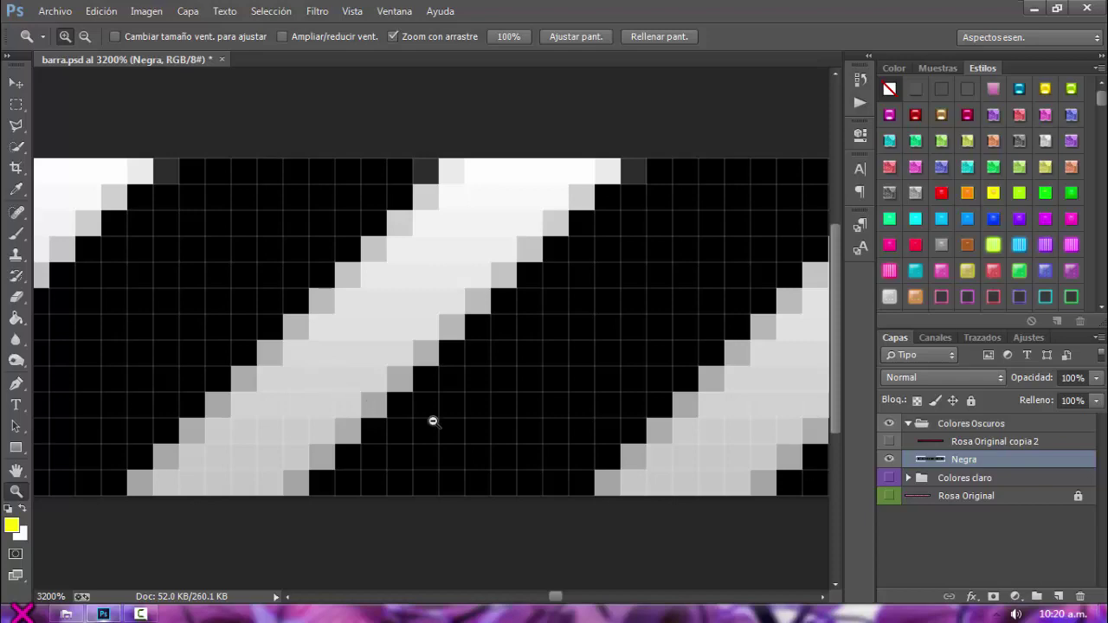
{"action": "left_click_drag", "start_coordinate": [433, 422], "coordinate": [383, 396]}
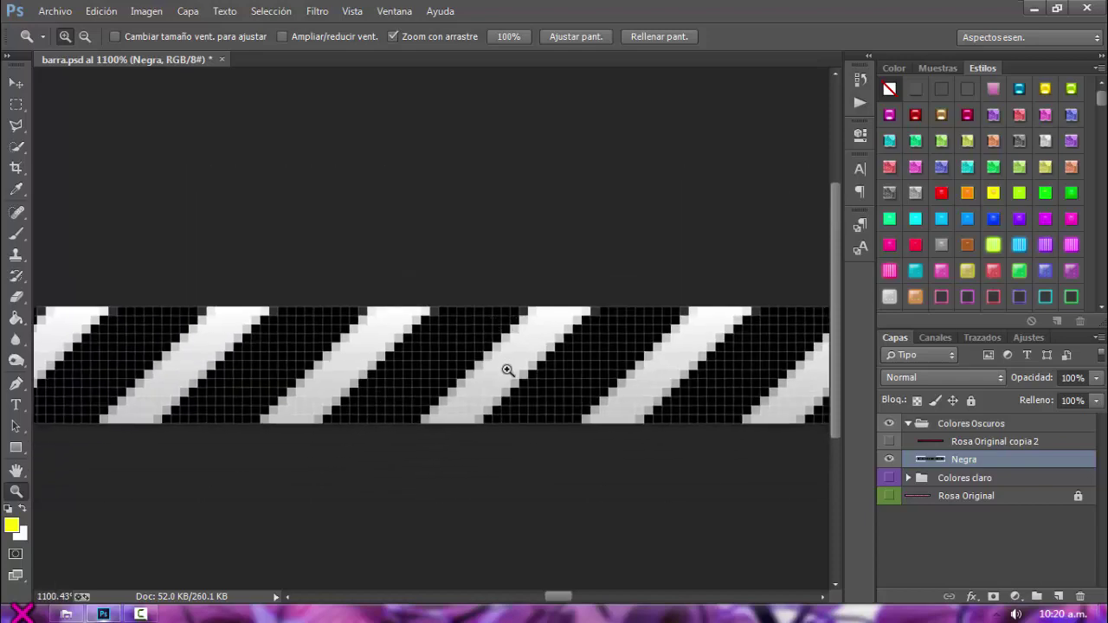
{"action": "left_click_drag", "start_coordinate": [508, 370], "coordinate": [524, 391]}
Show and select the Rosa Original copia 2 layer, comparing the bar with the layer off and on
{"action": "left_click", "coordinate": [889, 443]}
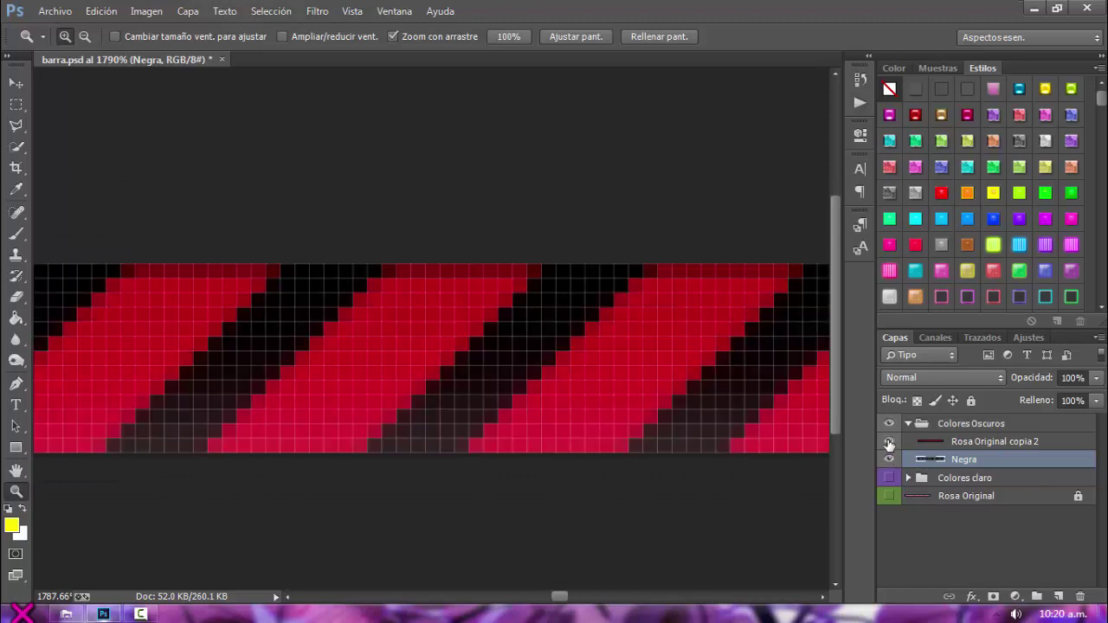
{"action": "left_click", "coordinate": [941, 441]}
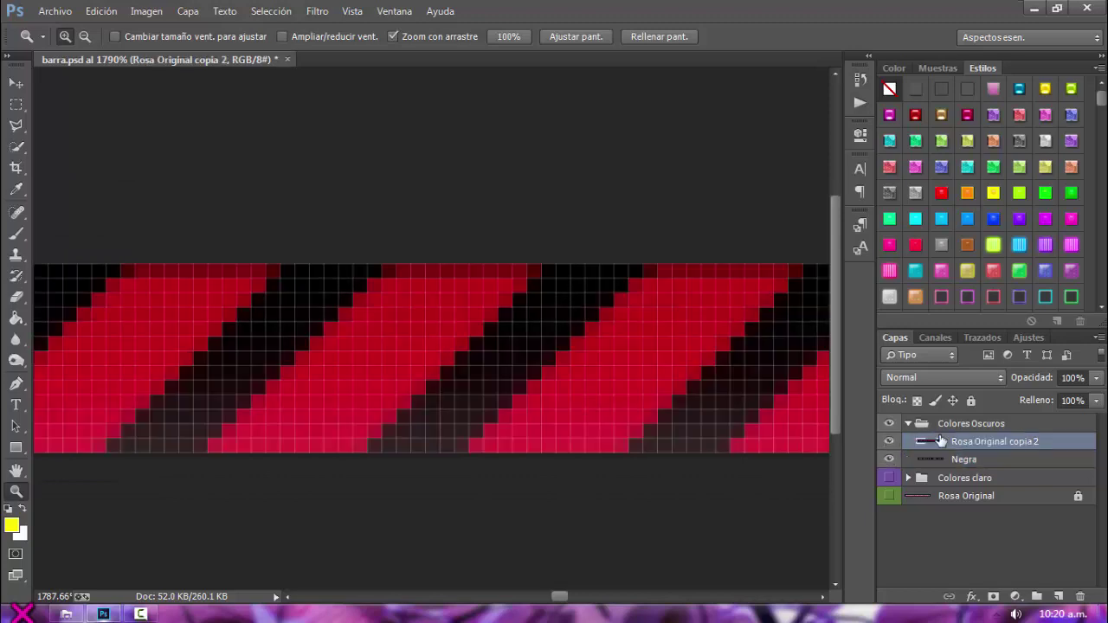
{"action": "left_click", "coordinate": [889, 442]}
{"action": "left_click", "coordinate": [889, 442]}
{"action": "key", "text": "i"}
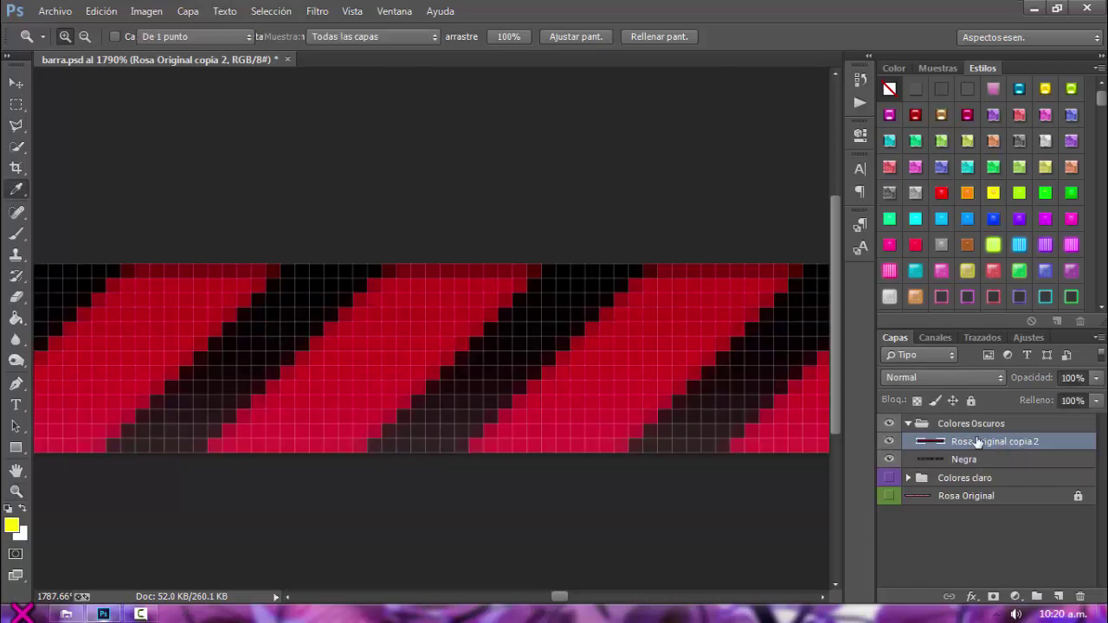
{"action": "key", "text": "ctrl+u"}
{"action": "left_click", "coordinate": [858, 228]}
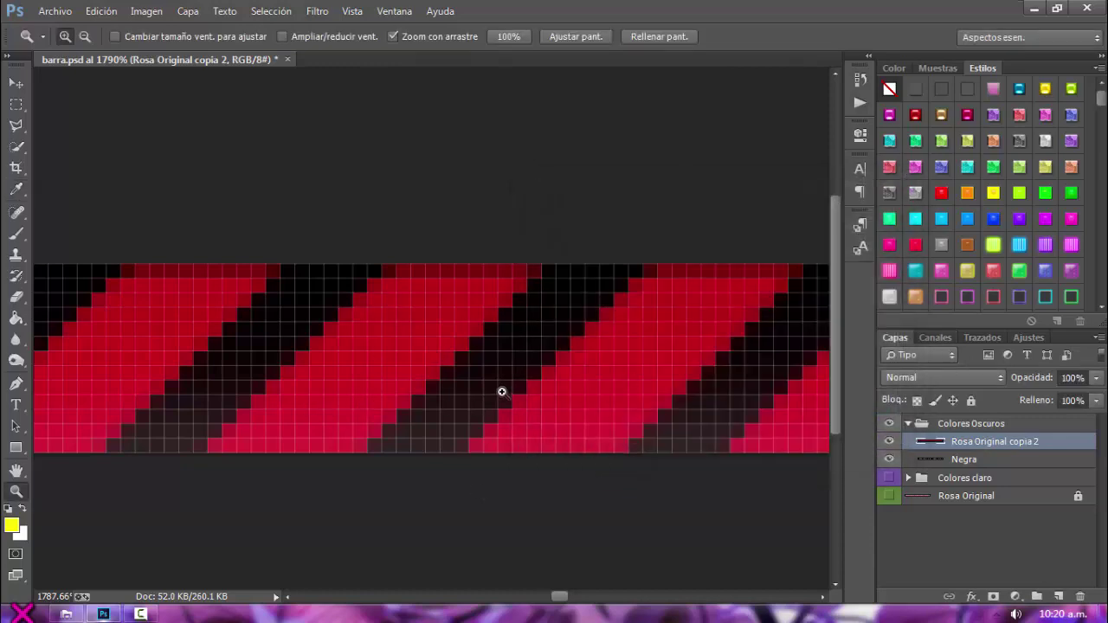
Shift the Rosa Original copia 2 layer's hue to +113 with Hue/Saturation, and undo the colour change
{"action": "left_click_drag", "start_coordinate": [544, 372], "coordinate": [592, 400]}
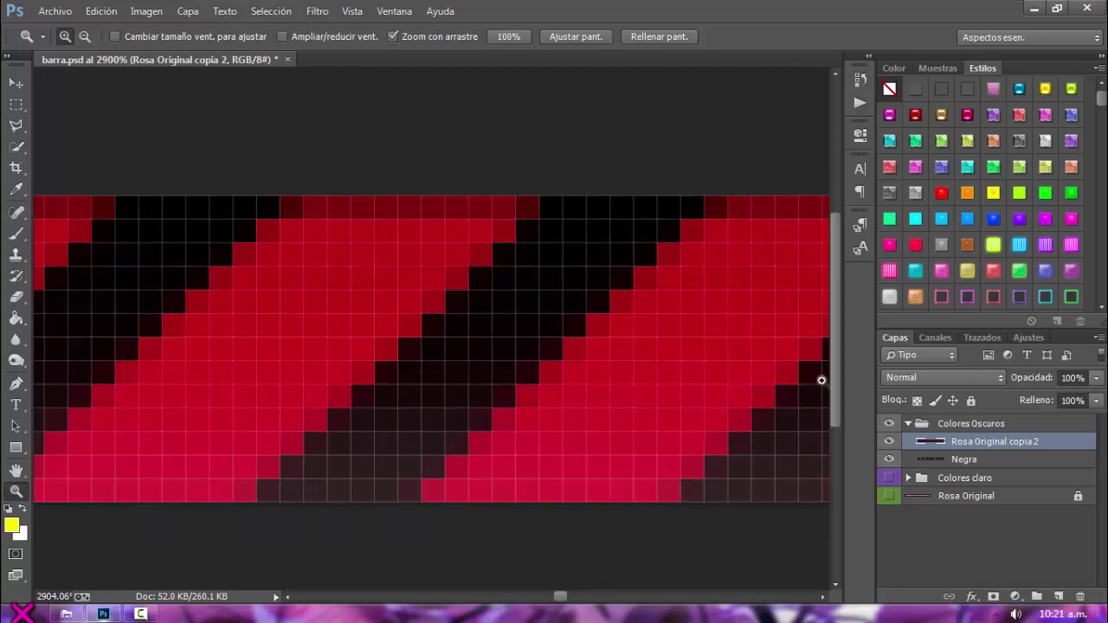
{"action": "key", "text": "ctrl+u"}
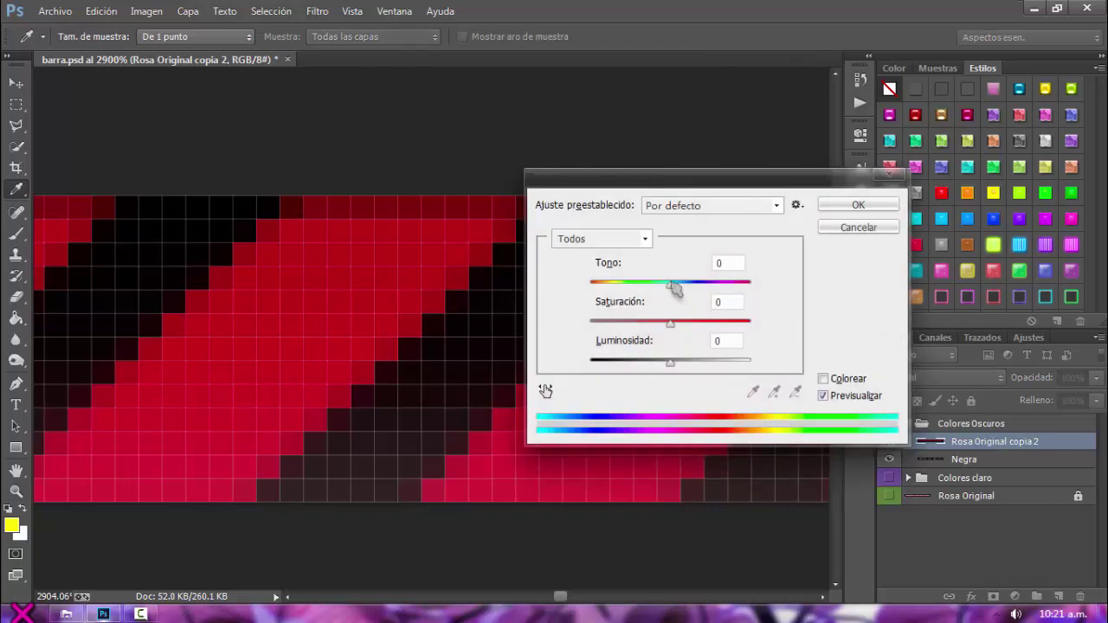
{"action": "left_click_drag", "start_coordinate": [695, 286], "coordinate": [790, 270]}
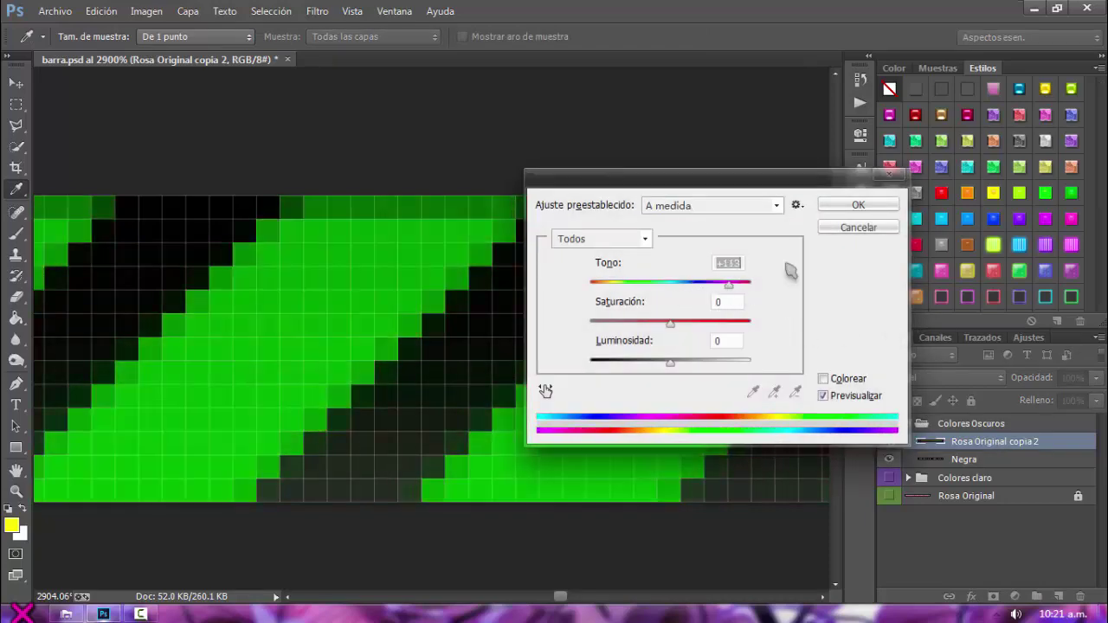
{"action": "left_click", "coordinate": [877, 209]}
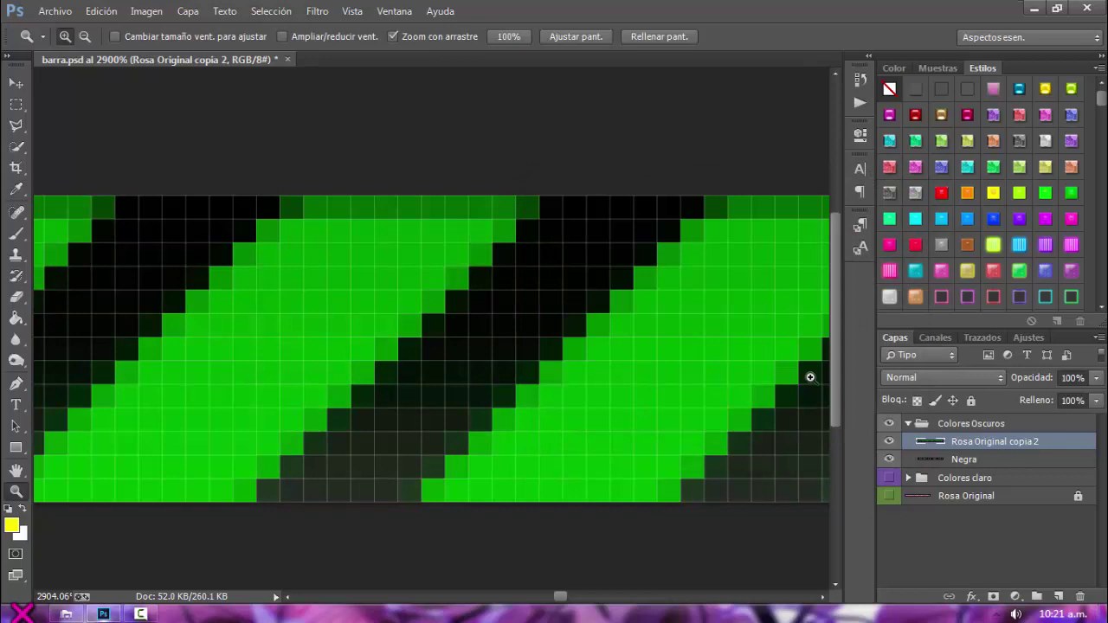
{"action": "key", "text": "ctrl+z"}
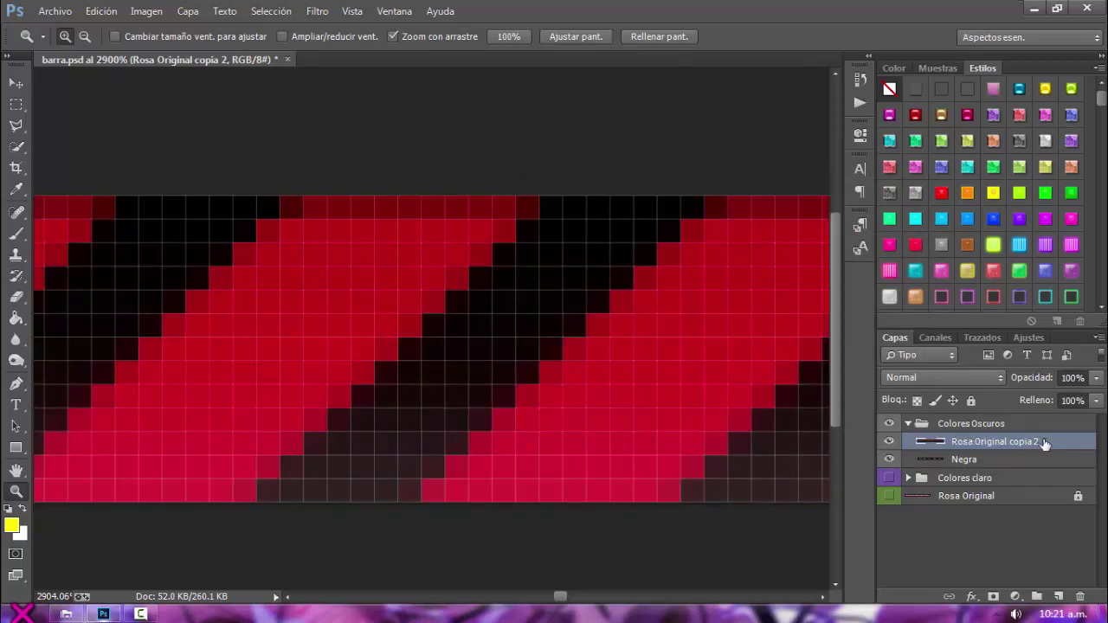
Try a hue of -73 on the Rosa Original copia 2 layer with Hue/Saturation, and test the Colorear option with hue 205
{"action": "key", "text": "ctrl+u"}
{"action": "left_click", "coordinate": [729, 286]}
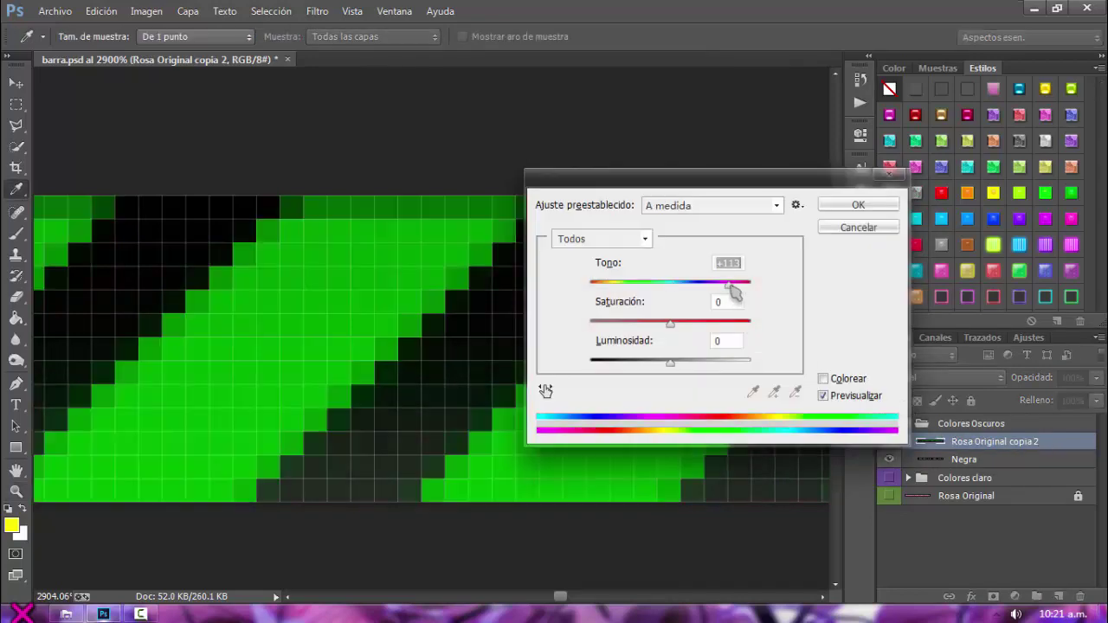
{"action": "left_click_drag", "start_coordinate": [732, 293], "coordinate": [624, 286]}
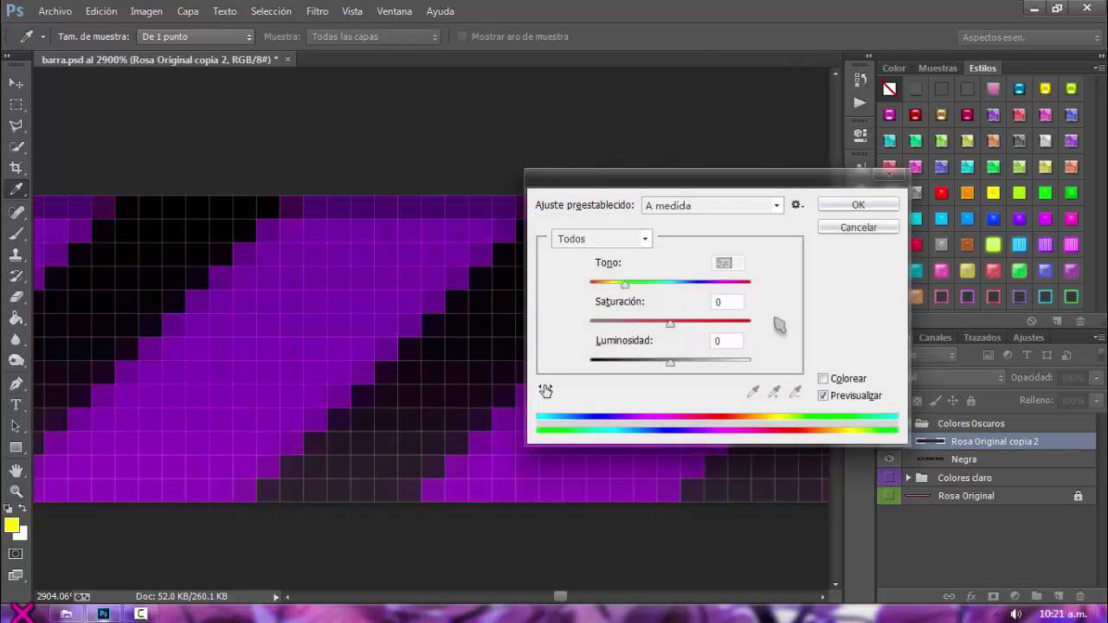
{"action": "left_click", "coordinate": [824, 379]}
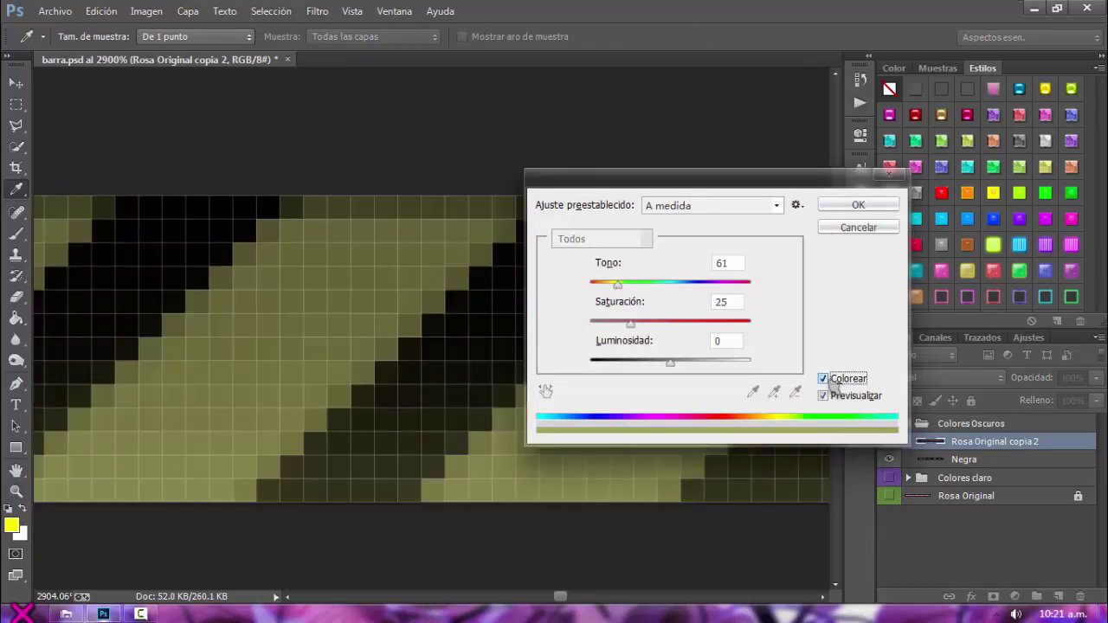
{"action": "left_click_drag", "start_coordinate": [618, 285], "coordinate": [725, 284]}
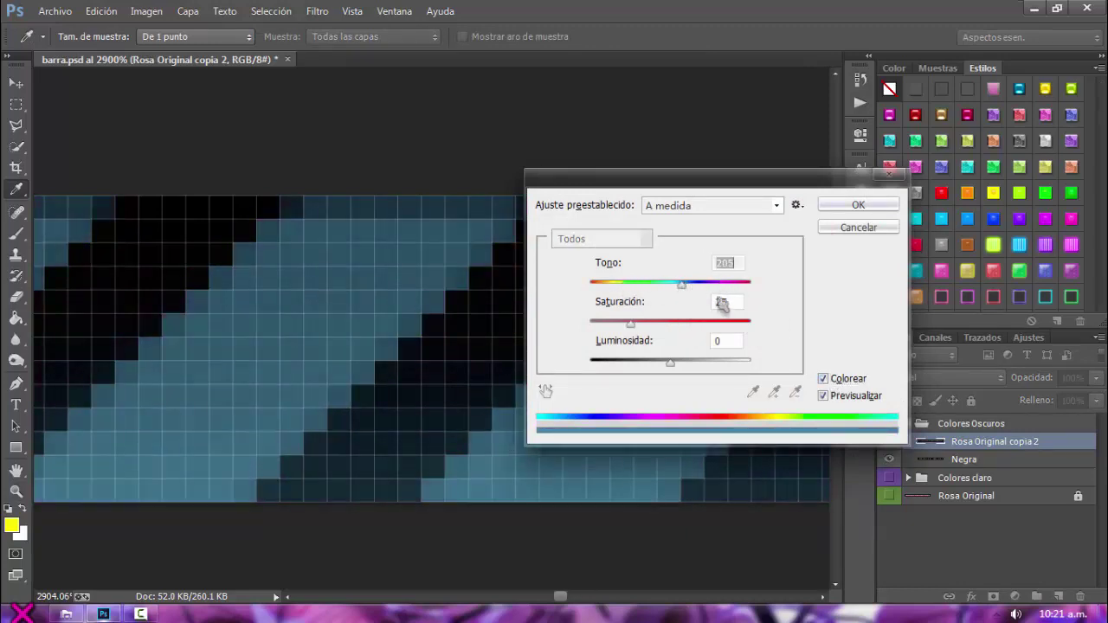
{"action": "left_click", "coordinate": [823, 379]}
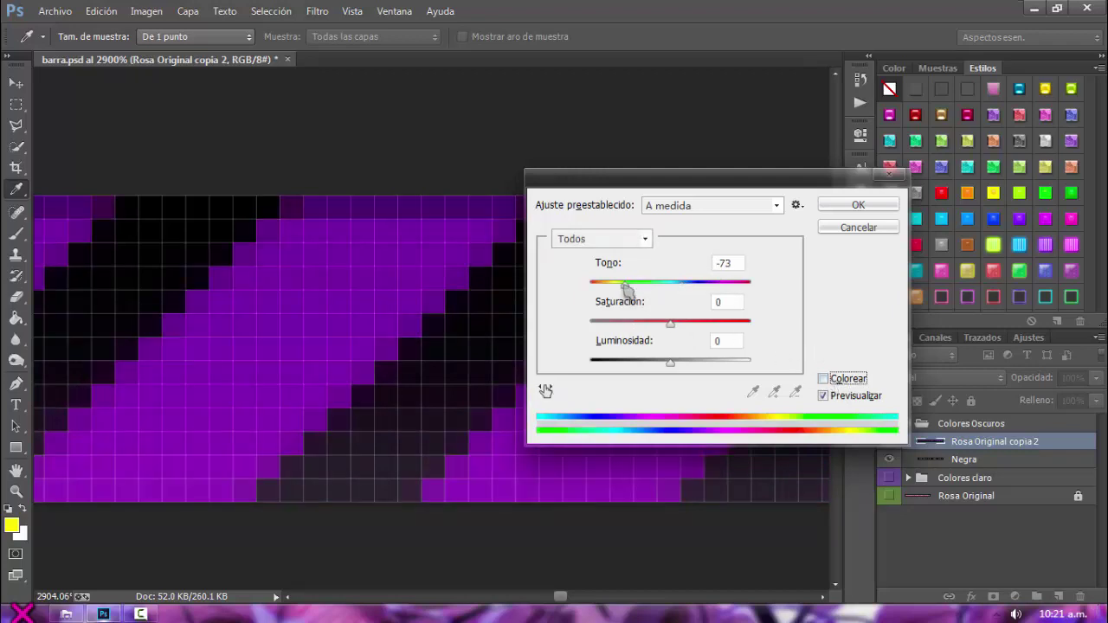
Try a hue of -125 on the pink stripes with raised luminosity, and reset the luminosity to 0
{"action": "mouse_move", "coordinate": [625, 285]}
{"action": "left_mouse_down"}
{"action": "mouse_move", "coordinate": [742, 286]}
{"action": "mouse_move", "coordinate": [607, 287]}
{"action": "left_mouse_up"}
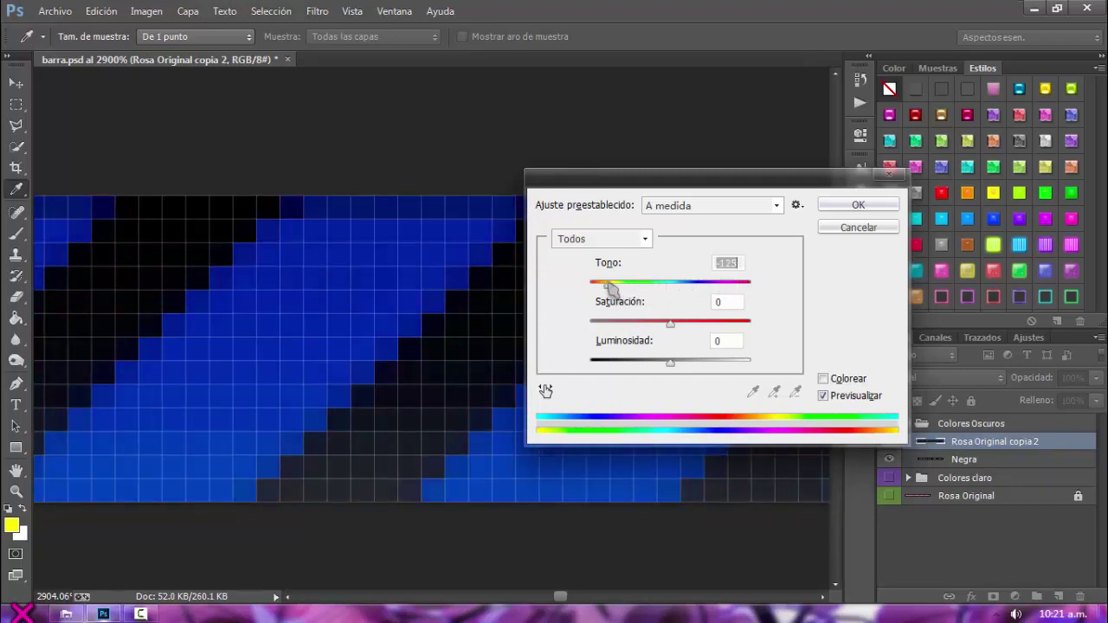
{"action": "mouse_move", "coordinate": [674, 367]}
{"action": "left_mouse_down"}
{"action": "mouse_move", "coordinate": [696, 368]}
{"action": "mouse_move", "coordinate": [679, 367]}
{"action": "left_mouse_up"}
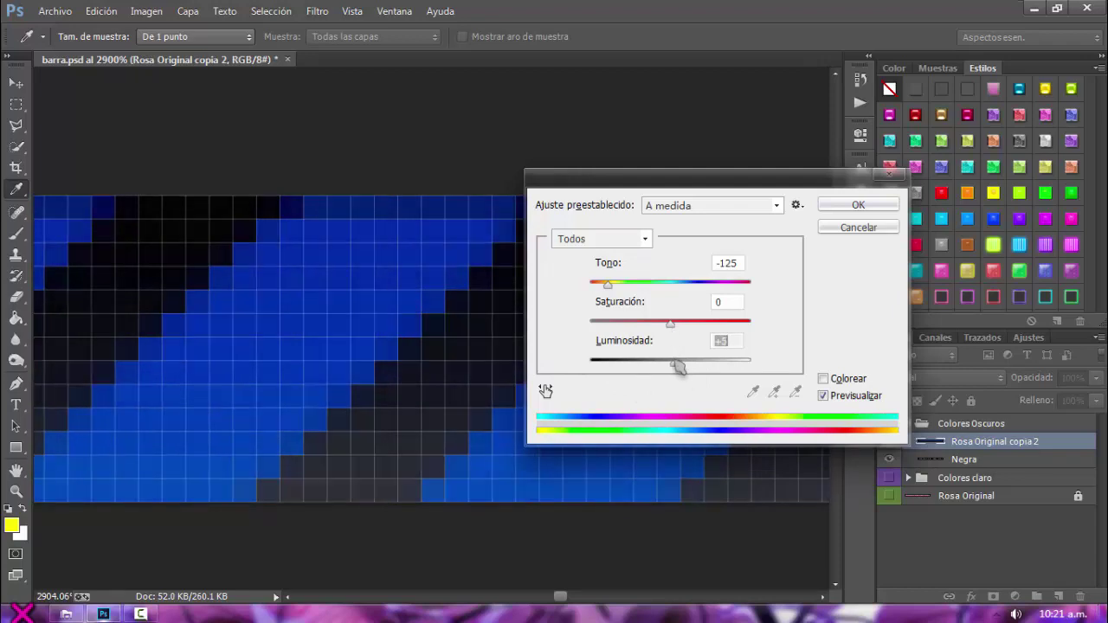
{"action": "double_click", "coordinate": [719, 341]}
{"action": "type", "text": "0"}
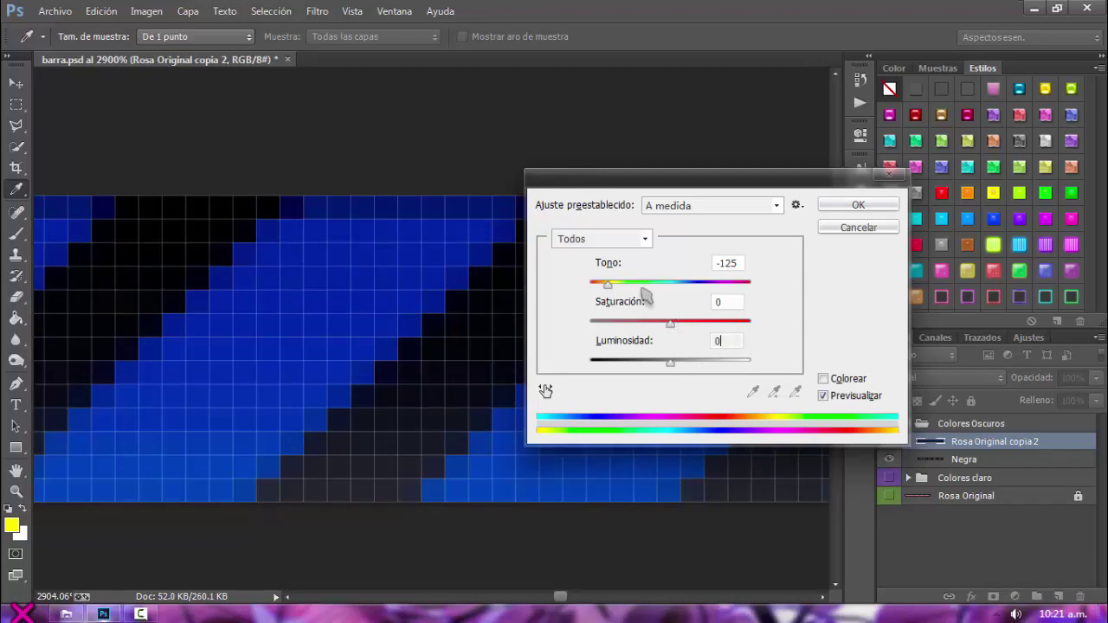
Try saturation +32 and hue +93 on the pink stripes, and cancel the Hue/Saturation adjustment
{"action": "left_click_drag", "start_coordinate": [667, 324], "coordinate": [699, 321]}
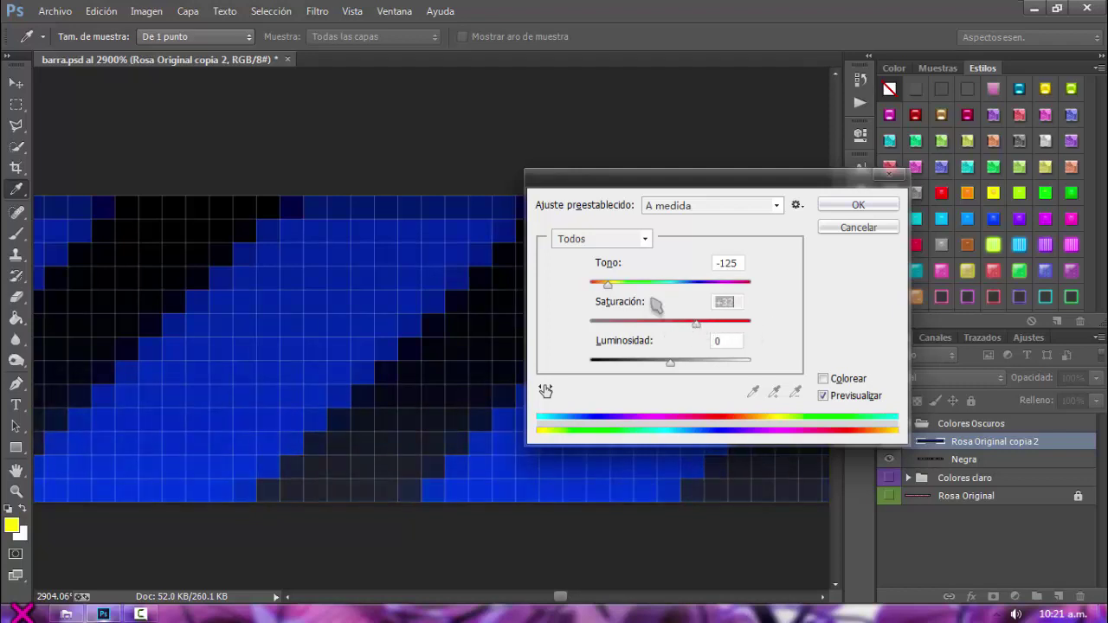
{"action": "left_click_drag", "start_coordinate": [608, 284], "coordinate": [723, 286]}
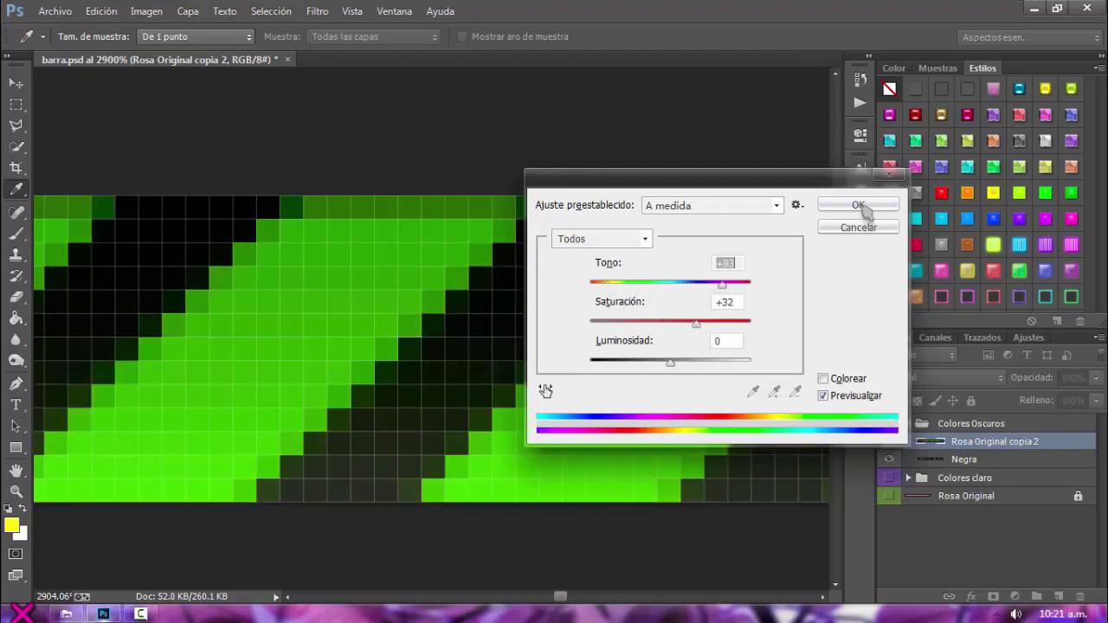
{"action": "left_click", "coordinate": [858, 227]}
{"action": "key", "text": "z"}
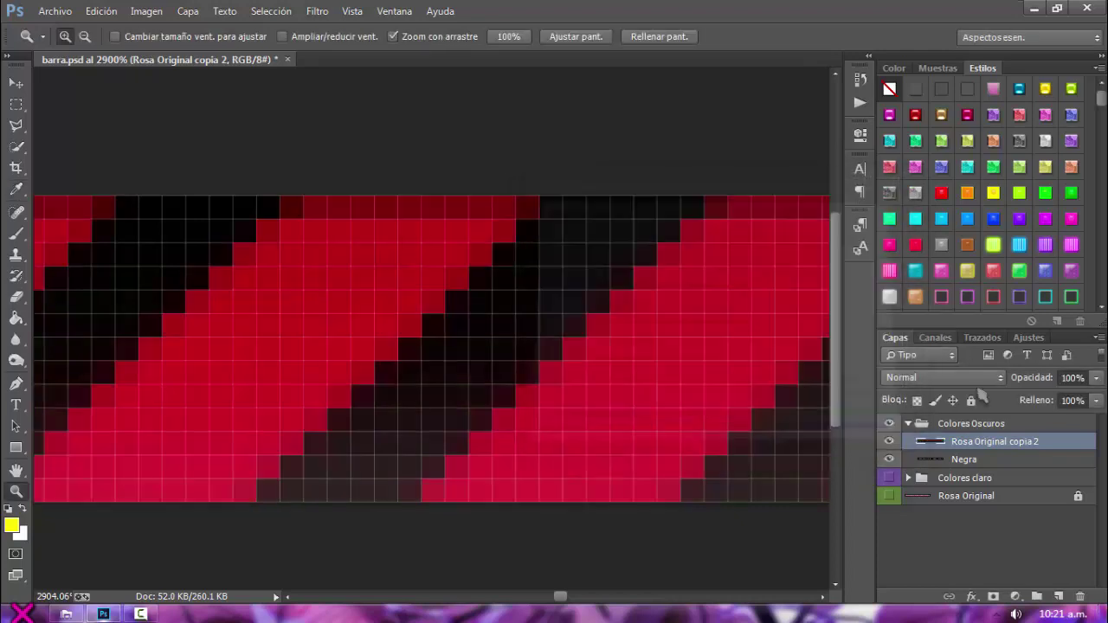
Hide the Rosa Original copia 2 layer, select the Negra layer, and check it by switching its visibility off and on
{"action": "left_click", "coordinate": [889, 441]}
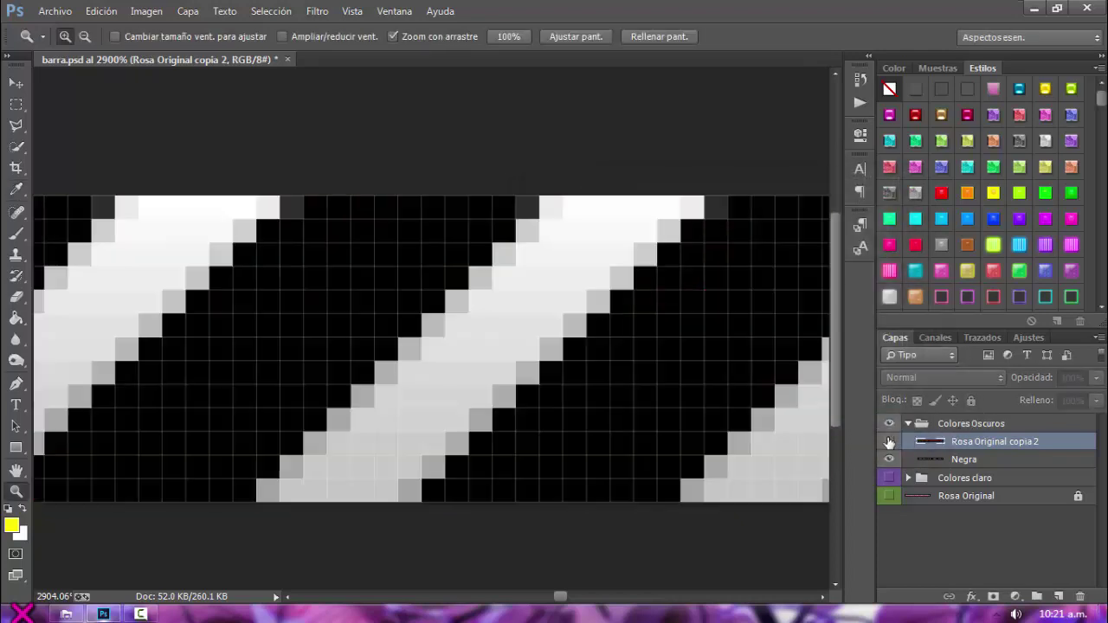
{"action": "left_click", "coordinate": [993, 457]}
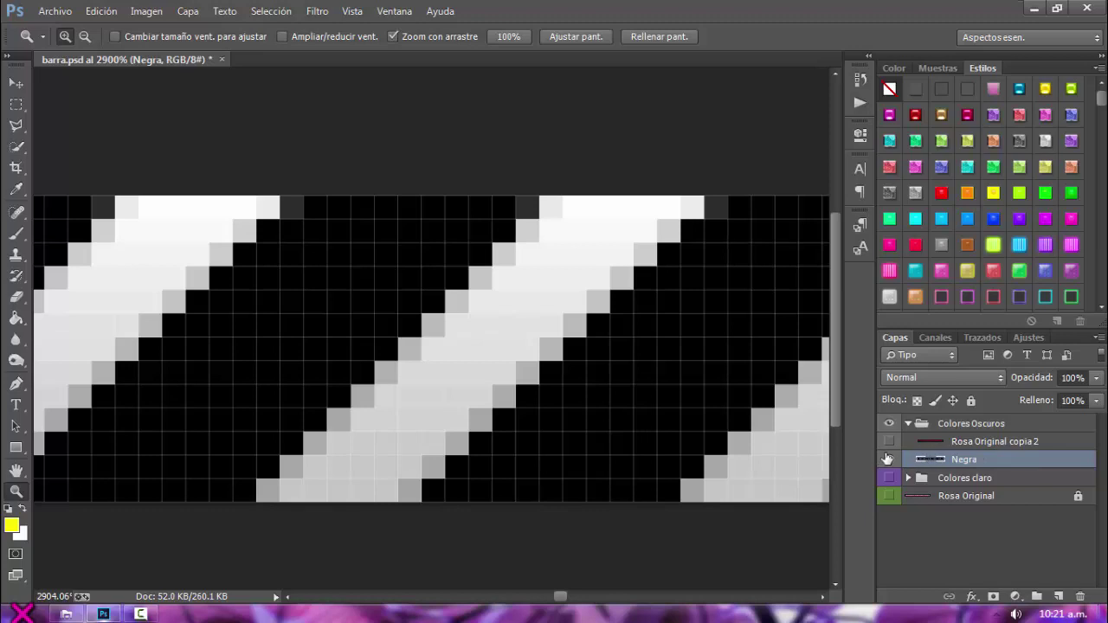
{"action": "left_click", "coordinate": [888, 459]}
{"action": "left_click", "coordinate": [890, 459]}
Add a colour overlay in violet #d17efc to the Negra layer's style, sampling green and turquoise shades on the way
{"action": "double_click", "coordinate": [1033, 464]}
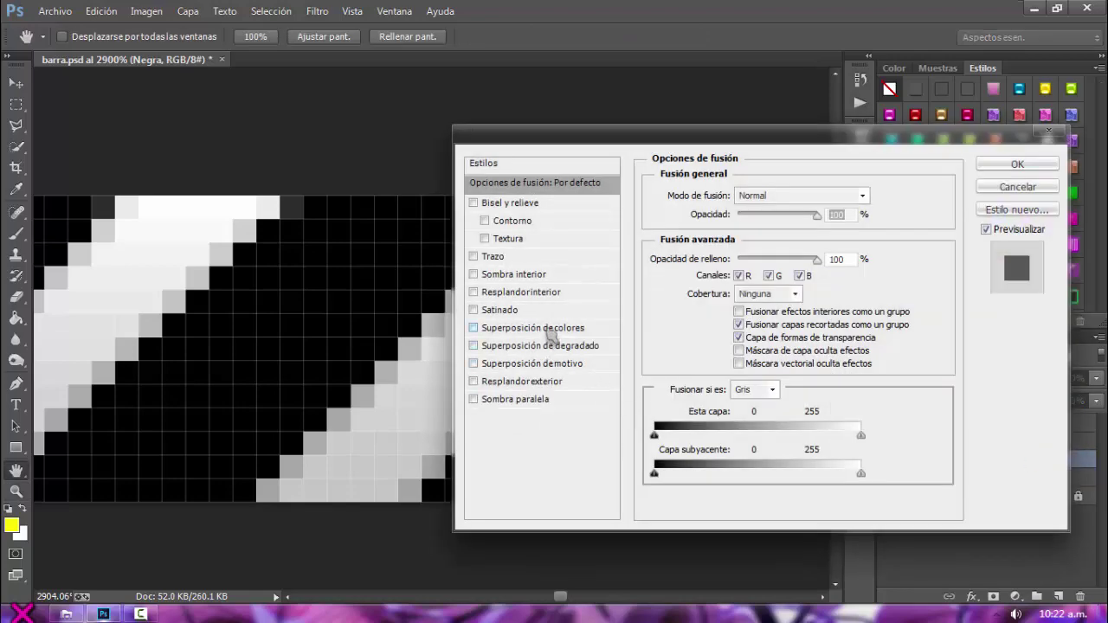
{"action": "left_click", "coordinate": [550, 332]}
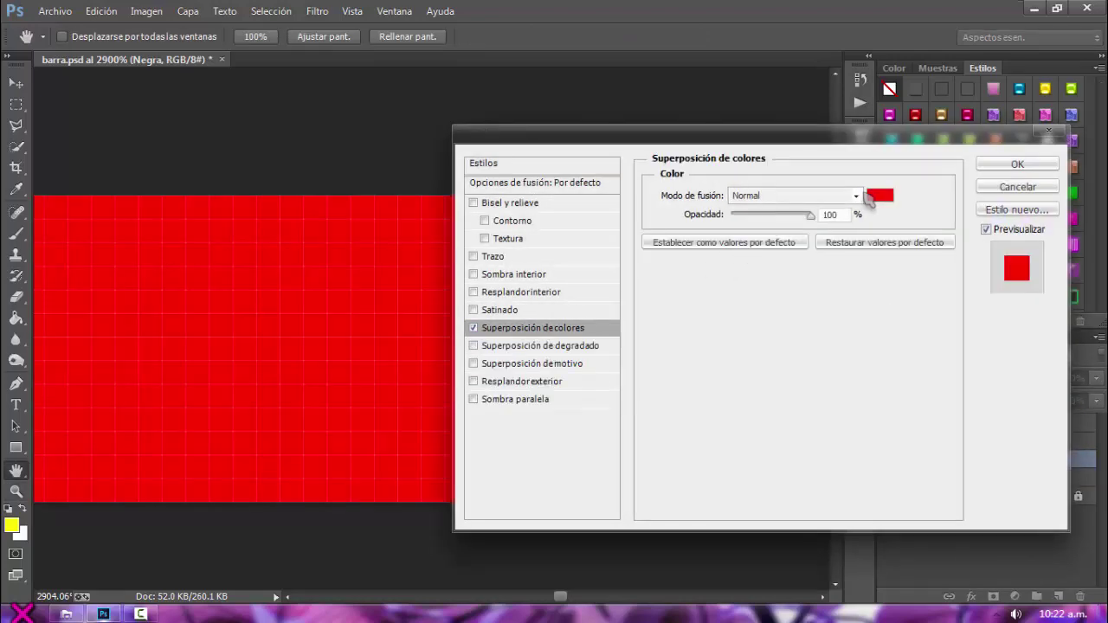
{"action": "left_click", "coordinate": [881, 194]}
{"action": "left_click", "coordinate": [826, 353]}
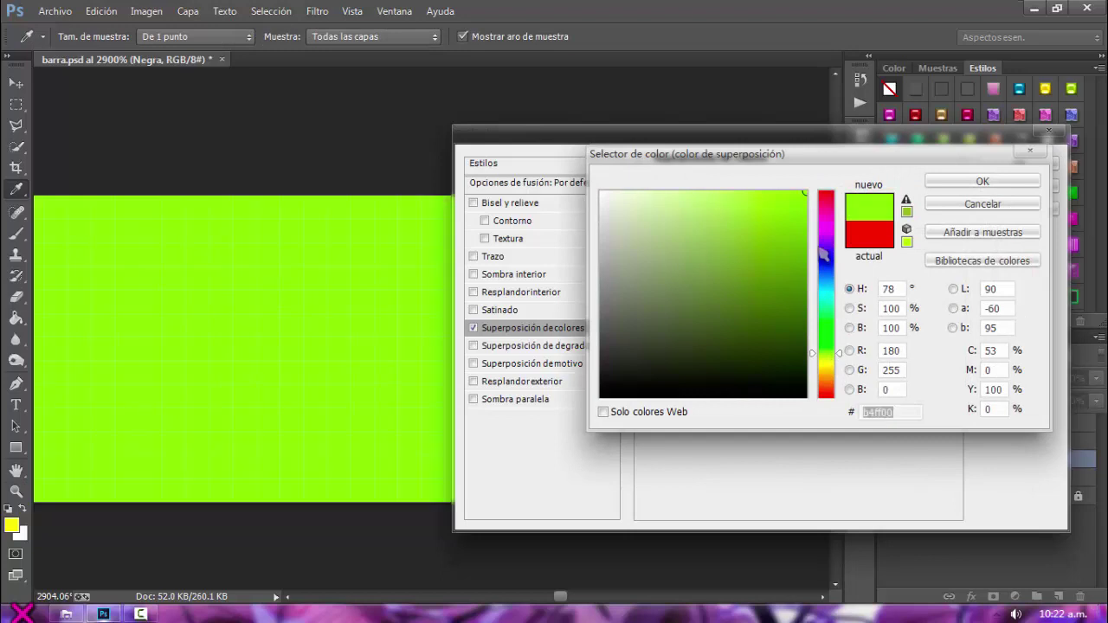
{"action": "left_click", "coordinate": [741, 218]}
{"action": "left_click", "coordinate": [829, 305]}
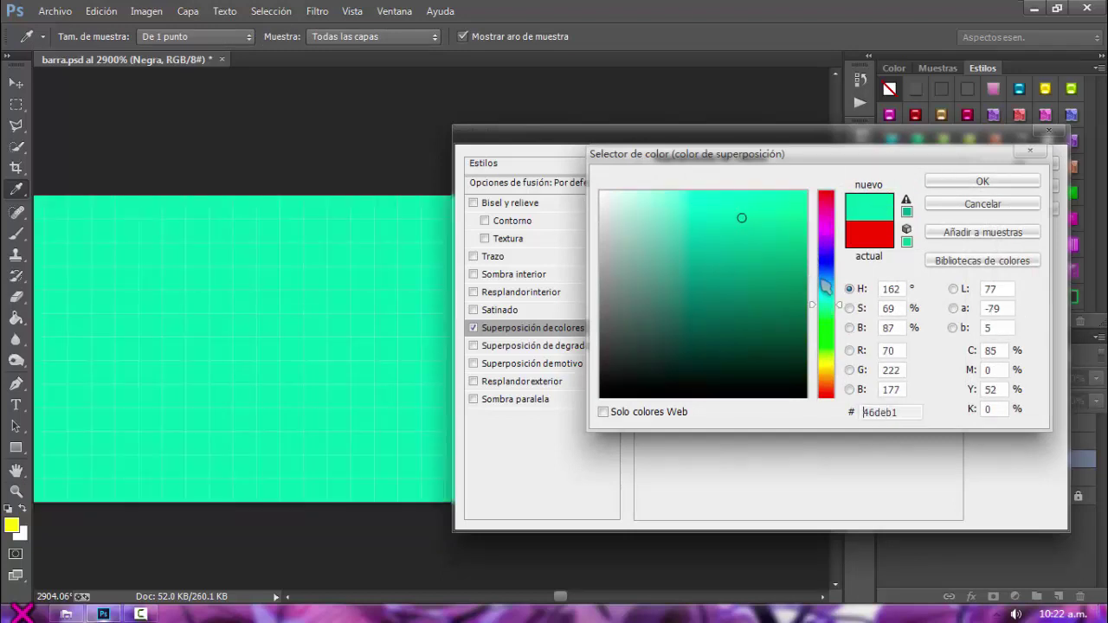
{"action": "left_click", "coordinate": [825, 239]}
{"action": "left_click", "coordinate": [705, 195]}
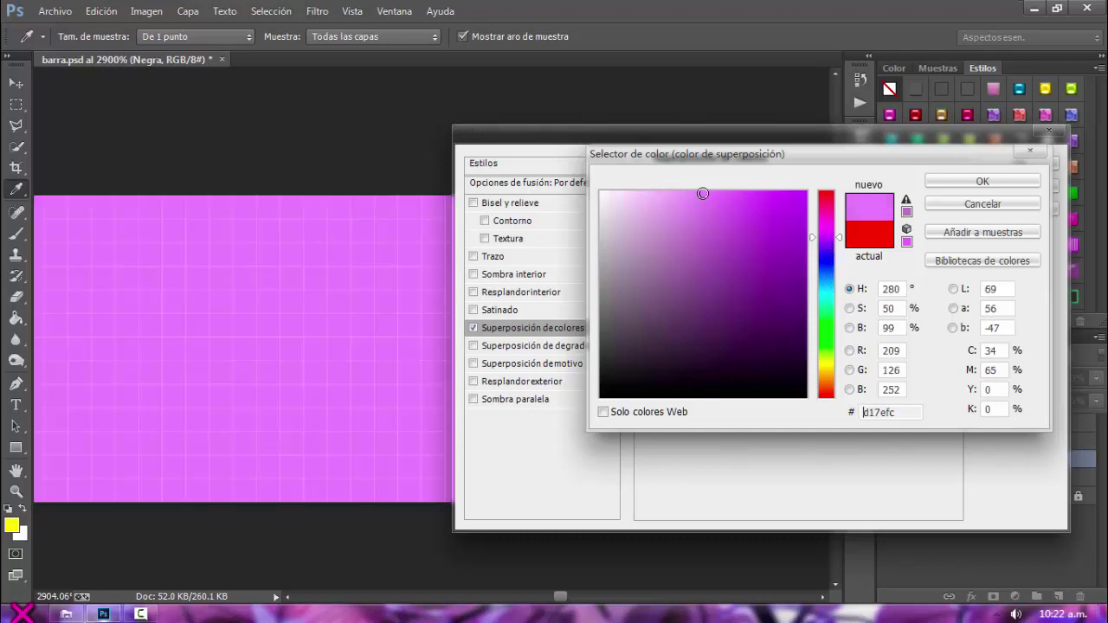
{"action": "left_click", "coordinate": [981, 183]}
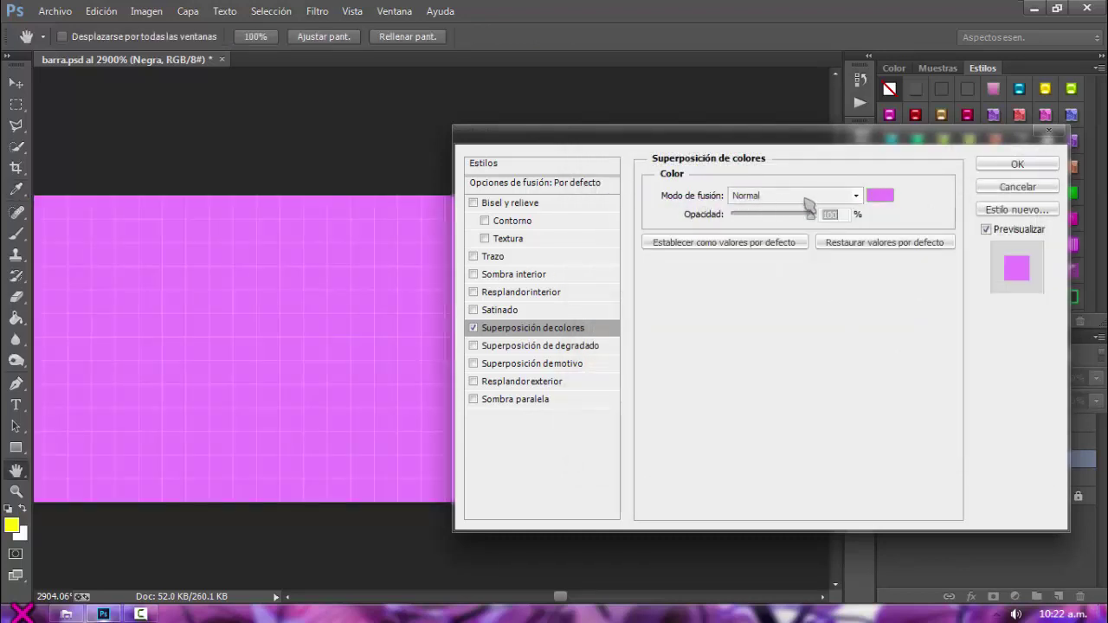
Set the colour overlay's blend mode to Multiplicar at 100% opacity, and move the layer style dialog to check the stripes
{"action": "left_click", "coordinate": [760, 197]}
{"action": "left_click", "coordinate": [791, 260]}
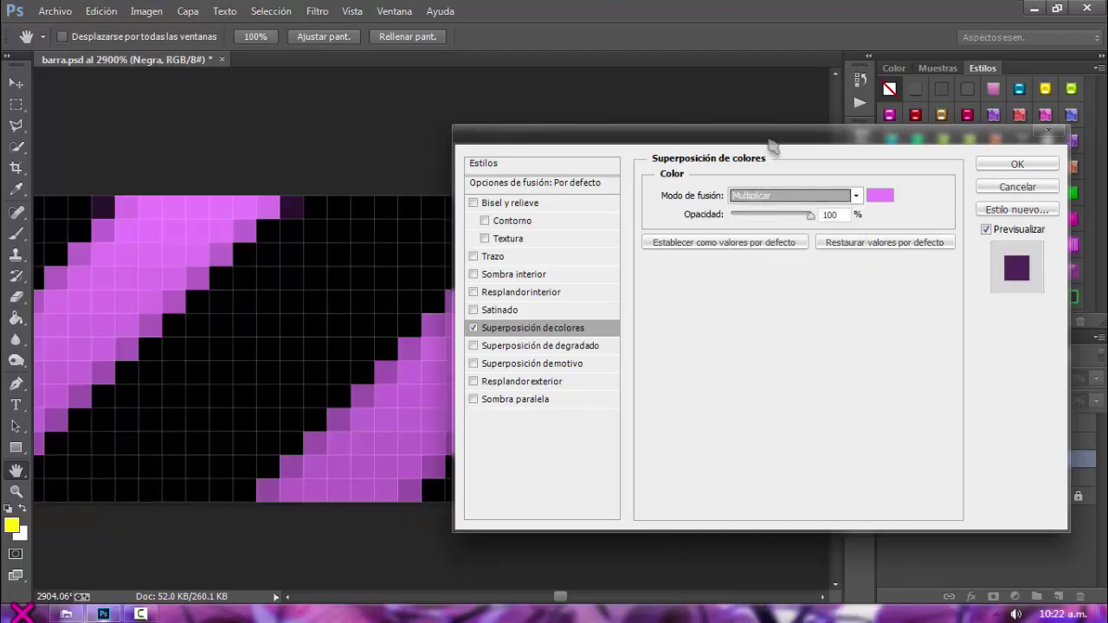
{"action": "left_click_drag", "start_coordinate": [774, 142], "coordinate": [813, 411]}
{"action": "left_click_drag", "start_coordinate": [814, 410], "coordinate": [831, 121]}
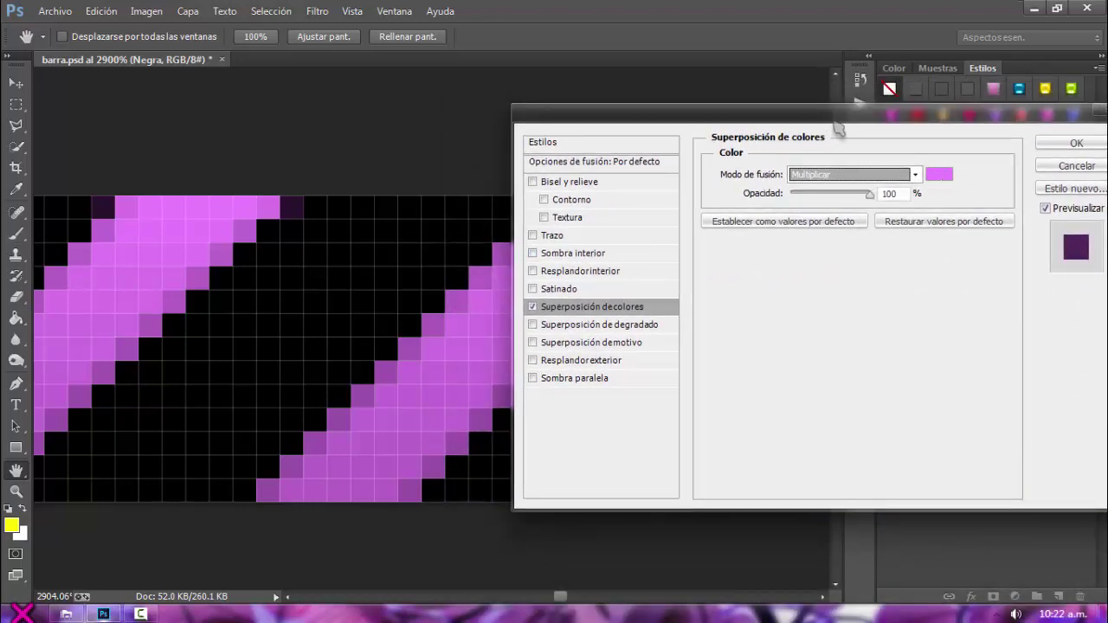
{"action": "left_click_drag", "start_coordinate": [836, 123], "coordinate": [789, 133]}
{"action": "left_click_drag", "start_coordinate": [776, 203], "coordinate": [834, 203]}
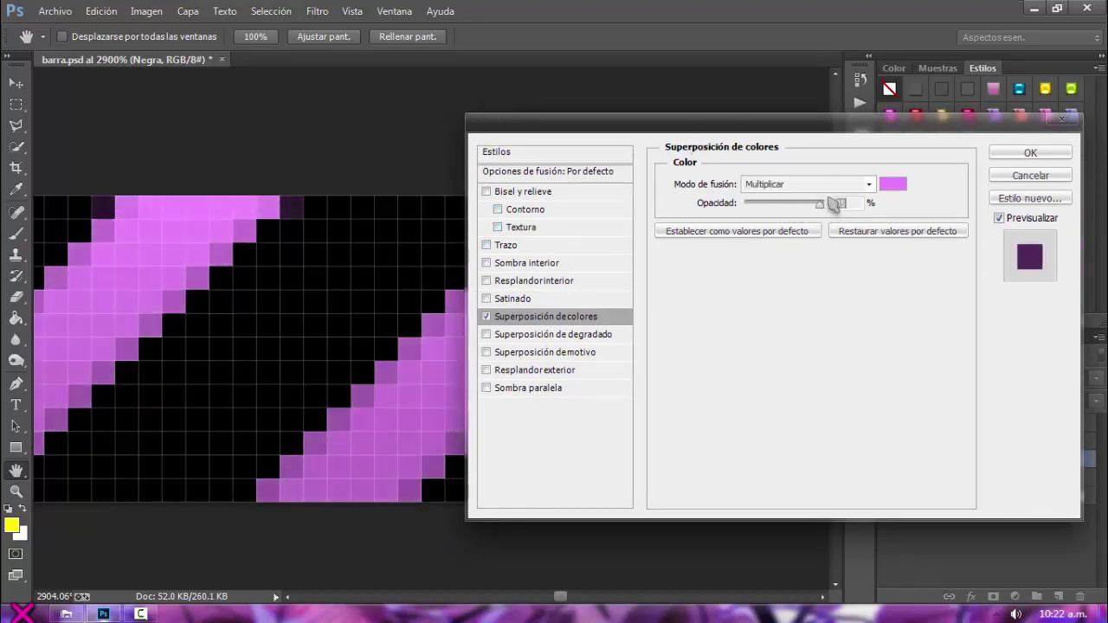
{"action": "left_click_drag", "start_coordinate": [834, 121], "coordinate": [820, 325]}
{"action": "left_click_drag", "start_coordinate": [842, 456], "coordinate": [779, 162]}
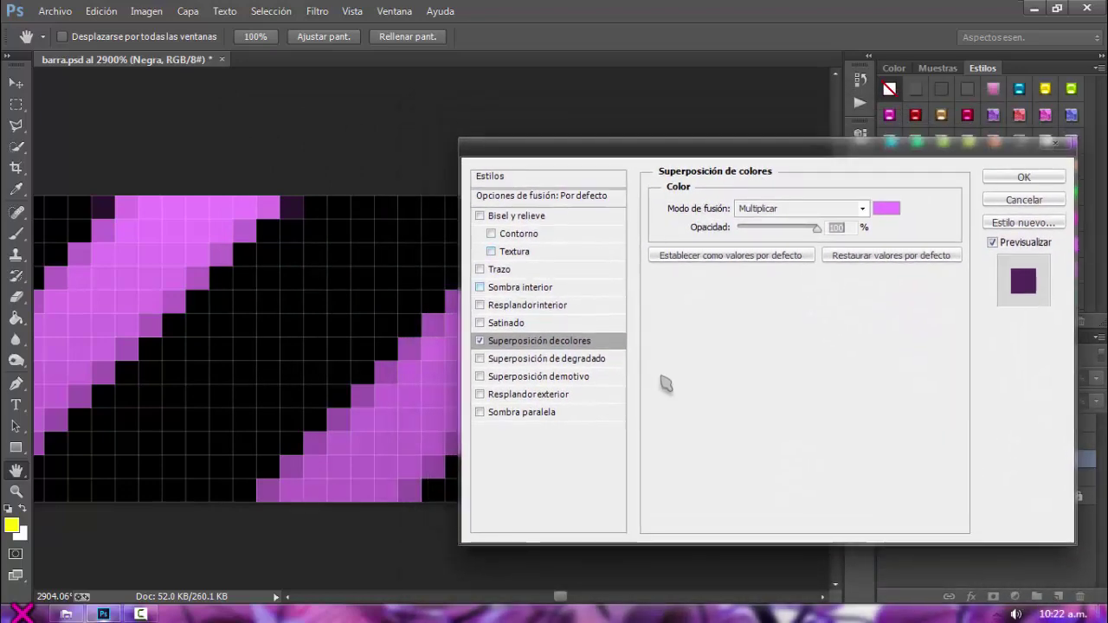
Replace the Negra layer's colour overlay with a gradient overlay using the Azul, rojo, amarillo preset
{"action": "left_click", "coordinate": [479, 342]}
{"action": "left_click", "coordinate": [480, 359]}
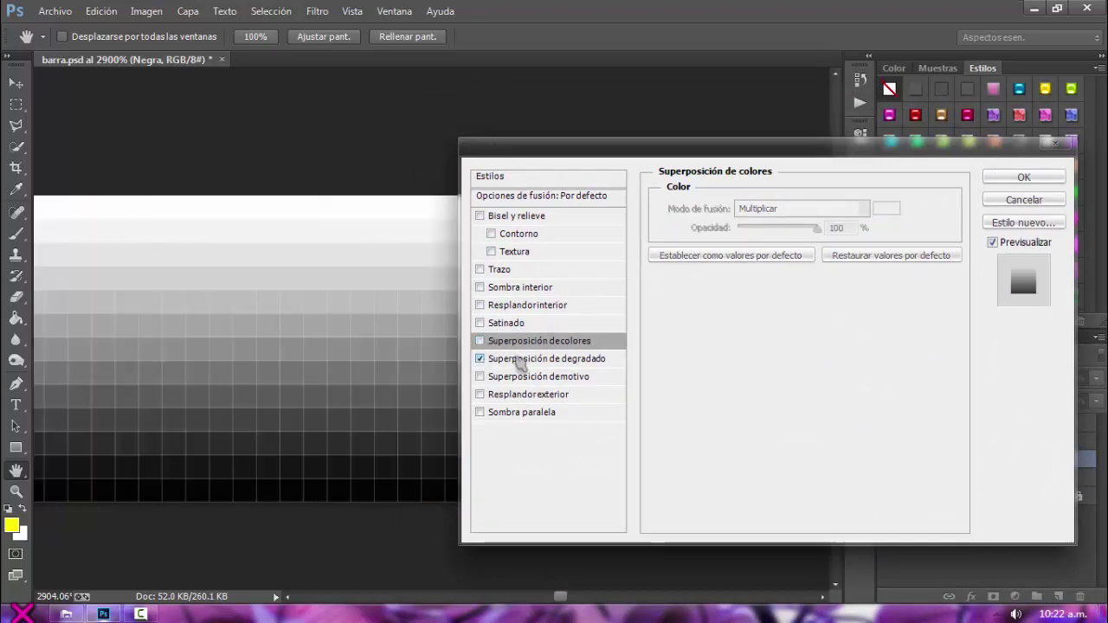
{"action": "left_click", "coordinate": [519, 358]}
{"action": "left_click", "coordinate": [783, 247]}
{"action": "left_click", "coordinate": [814, 220]}
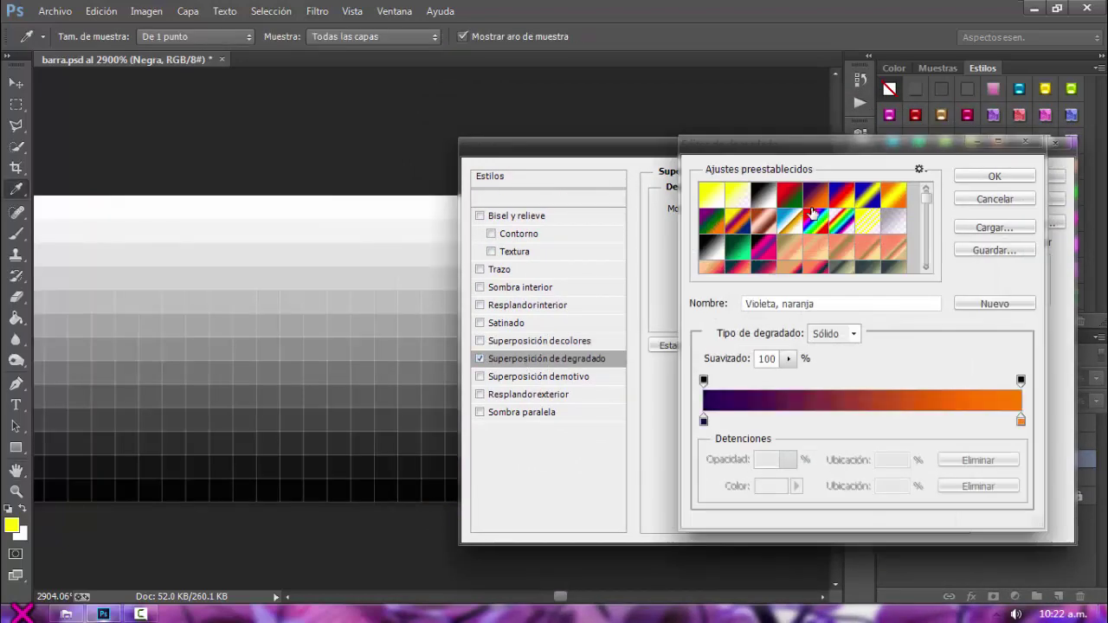
{"action": "left_click", "coordinate": [866, 198]}
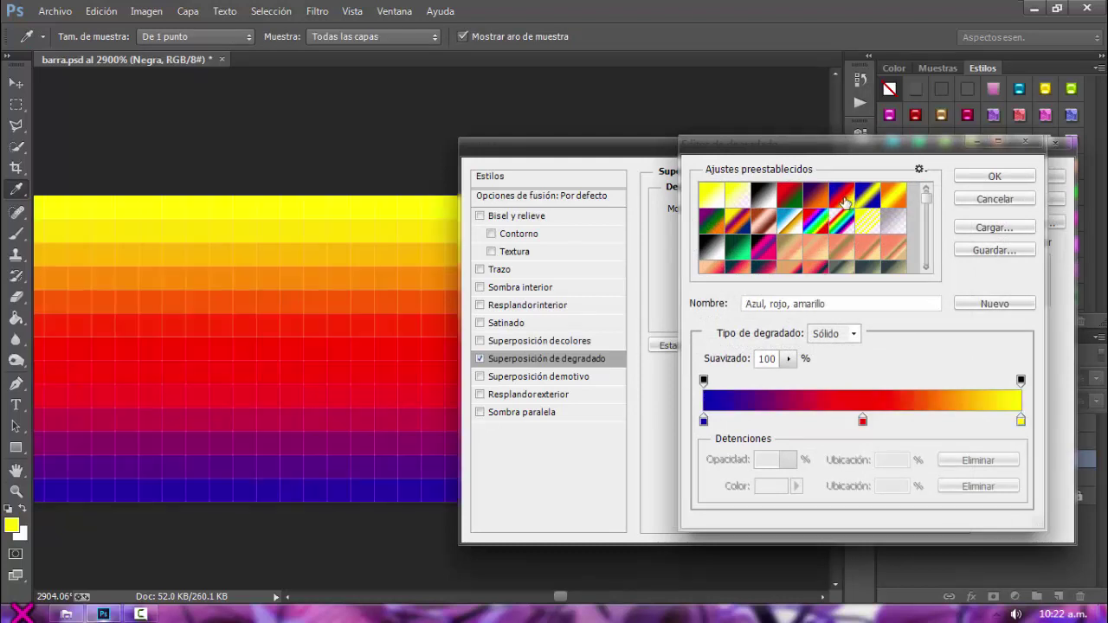
{"action": "left_click", "coordinate": [976, 178]}
Set the gradient overlay's blend mode to Multiplicar and uncover more of the striped bar behind the dialog
{"action": "left_click", "coordinate": [792, 209]}
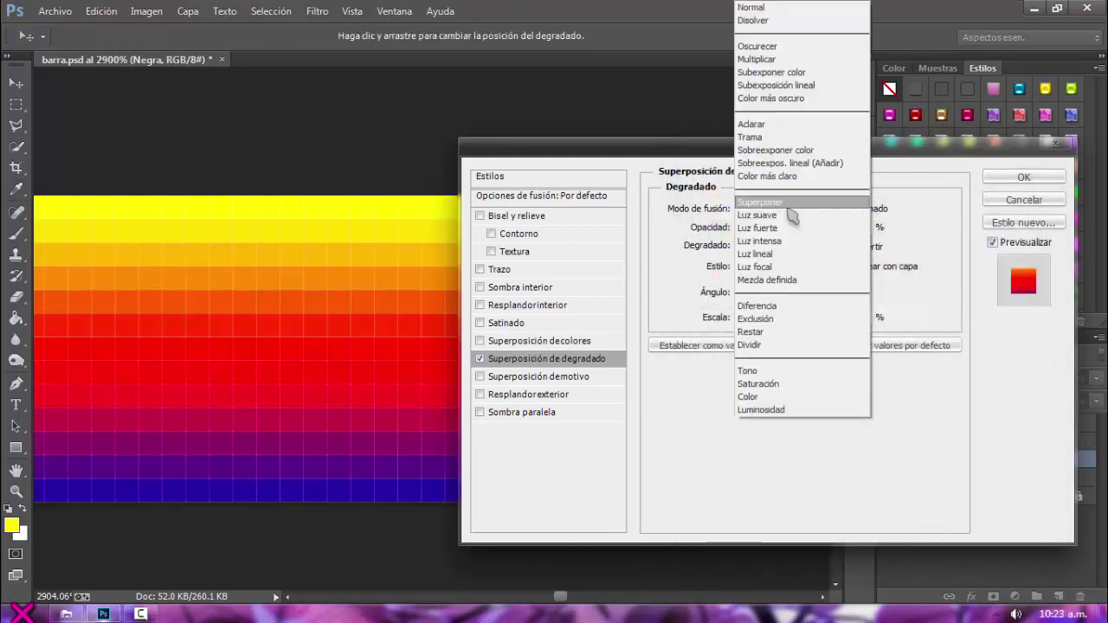
{"action": "left_click", "coordinate": [766, 60]}
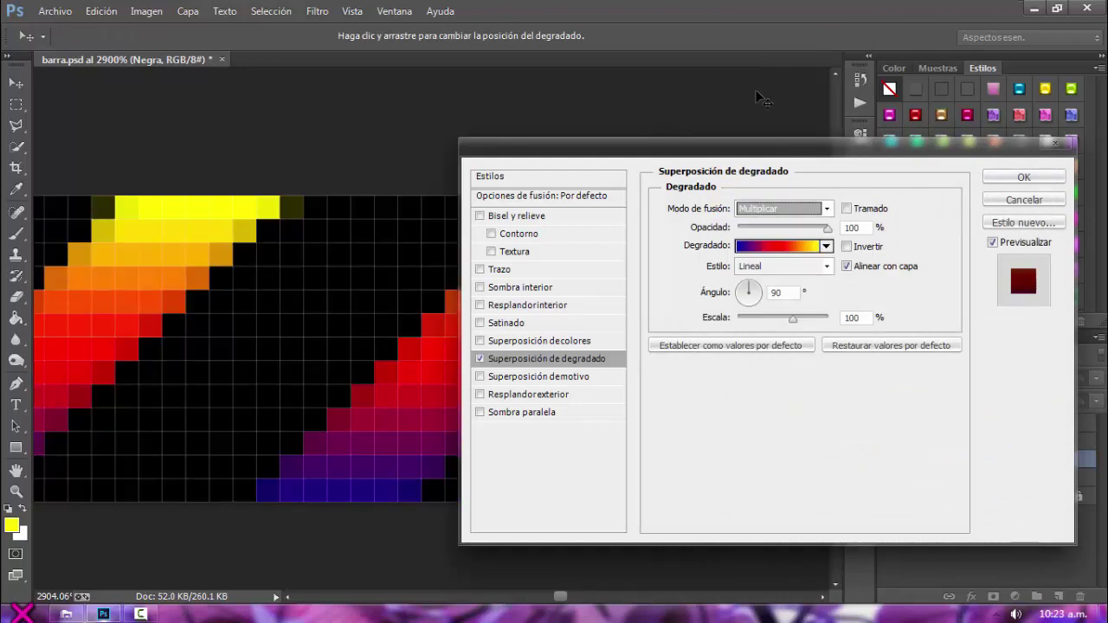
{"action": "left_click_drag", "start_coordinate": [762, 155], "coordinate": [807, 169]}
Cycle through the gradient overlay's blend modes, starting from Luz suave, and stop at Sobreexpos. lineal (Añadir)
{"action": "left_click", "coordinate": [814, 223]}
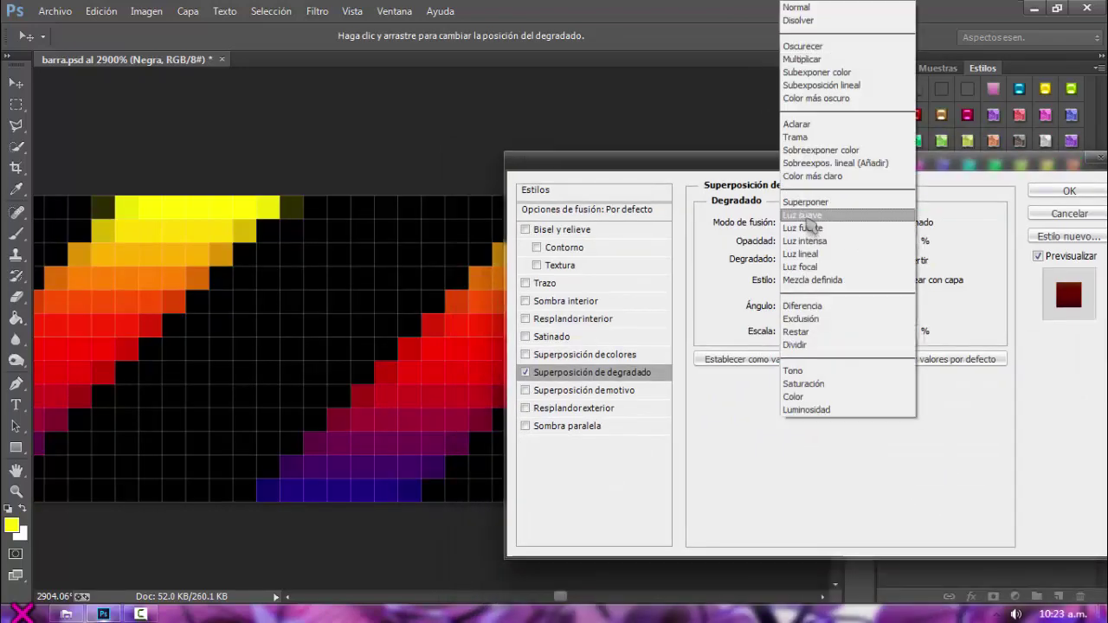
{"action": "left_click", "coordinate": [809, 218]}
{"action": "scroll", "coordinate": [809, 223], "scroll_direction": "down", "scroll_amount": 9}
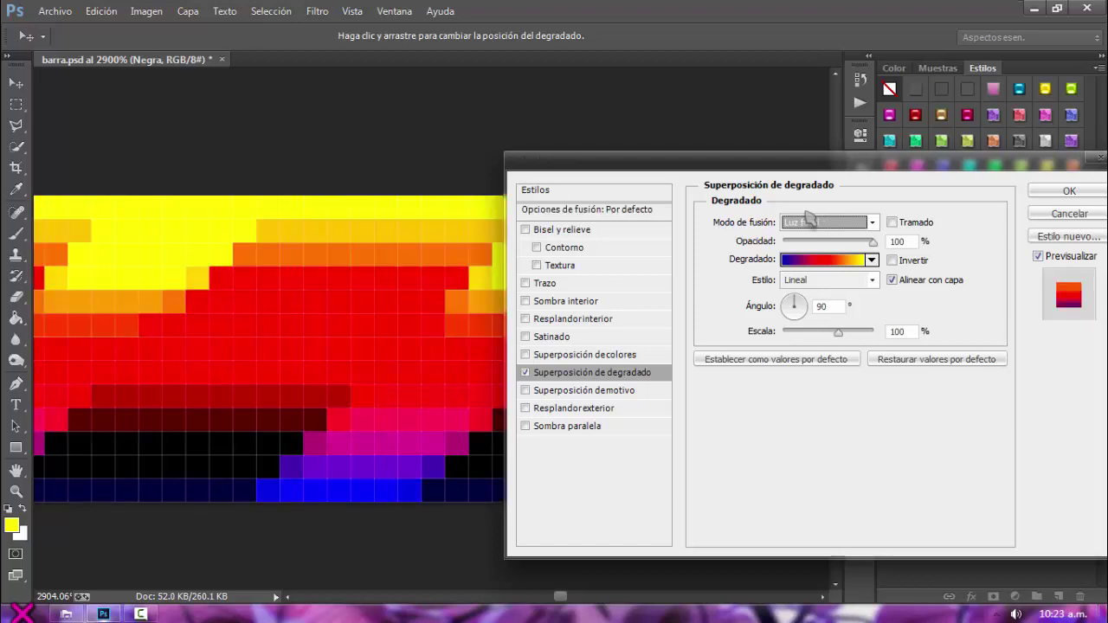
{"action": "scroll", "coordinate": [809, 222], "scroll_direction": "down", "scroll_amount": 3}
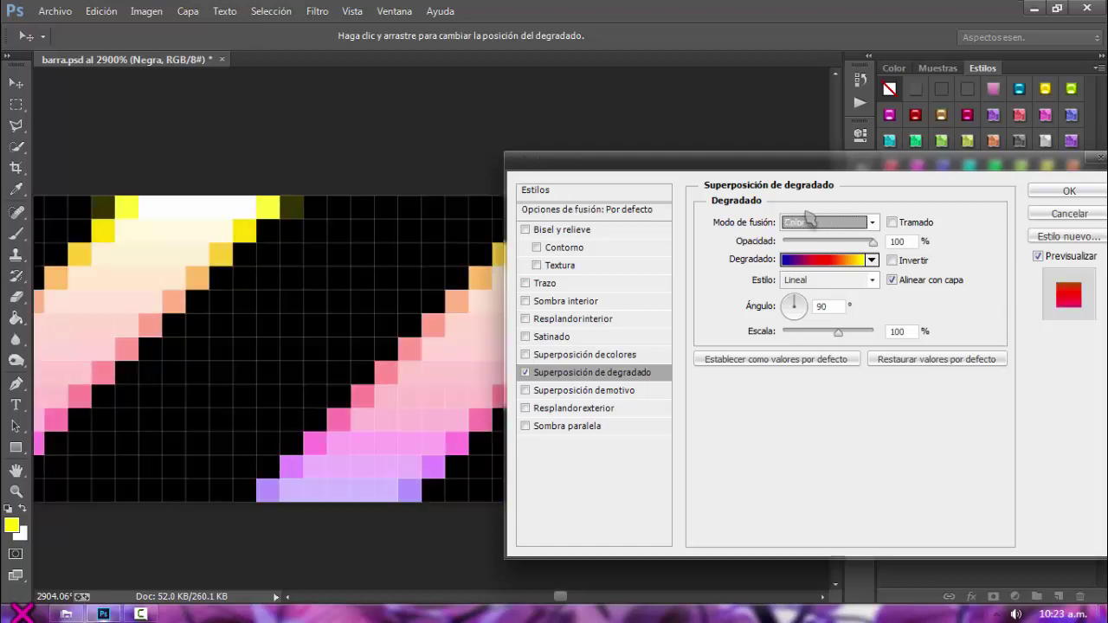
{"action": "scroll", "coordinate": [809, 222], "scroll_direction": "up", "scroll_amount": 10}
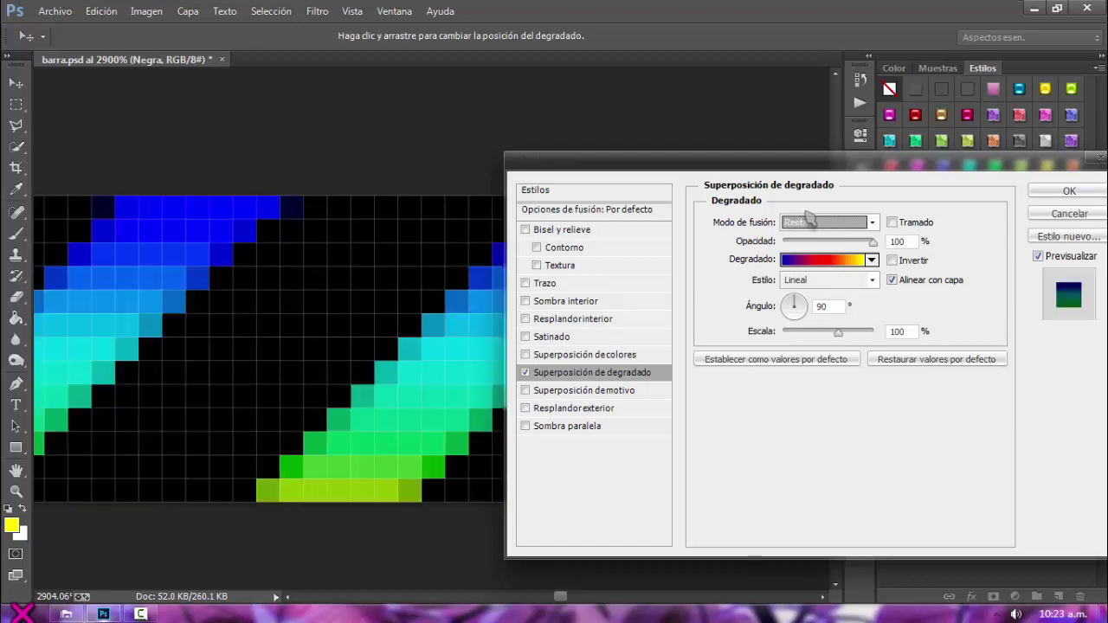
{"action": "scroll", "coordinate": [809, 223], "scroll_direction": "up", "scroll_amount": 5}
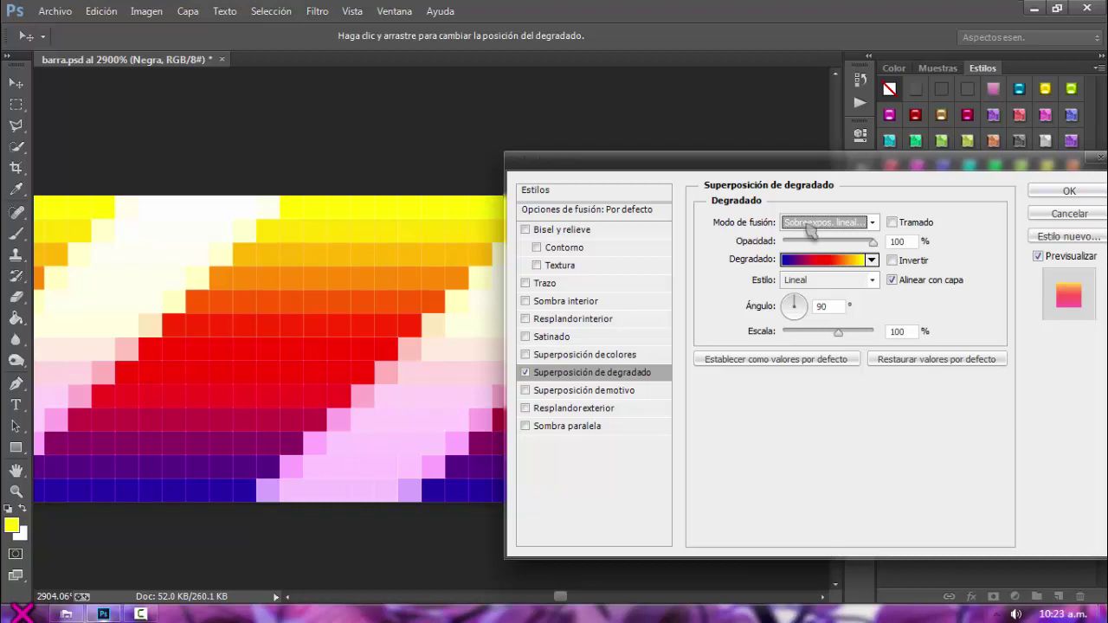
Try several presets for the Negra layer's gradient overlay, including 3, 2, Cielo 31 and 03
{"action": "left_click", "coordinate": [827, 260]}
{"action": "left_click", "coordinate": [831, 234]}
{"action": "scroll", "coordinate": [836, 240], "scroll_direction": "down", "scroll_amount": 3}
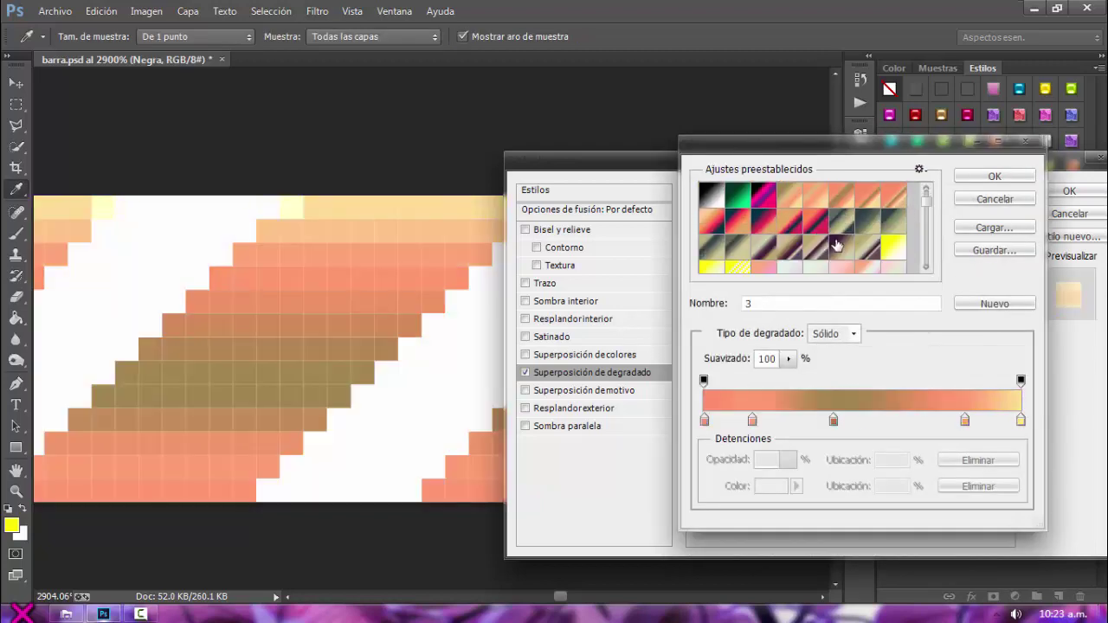
{"action": "scroll", "coordinate": [836, 241], "scroll_direction": "down", "scroll_amount": 2}
{"action": "left_click", "coordinate": [836, 240]}
{"action": "scroll", "coordinate": [839, 230], "scroll_direction": "down", "scroll_amount": 4}
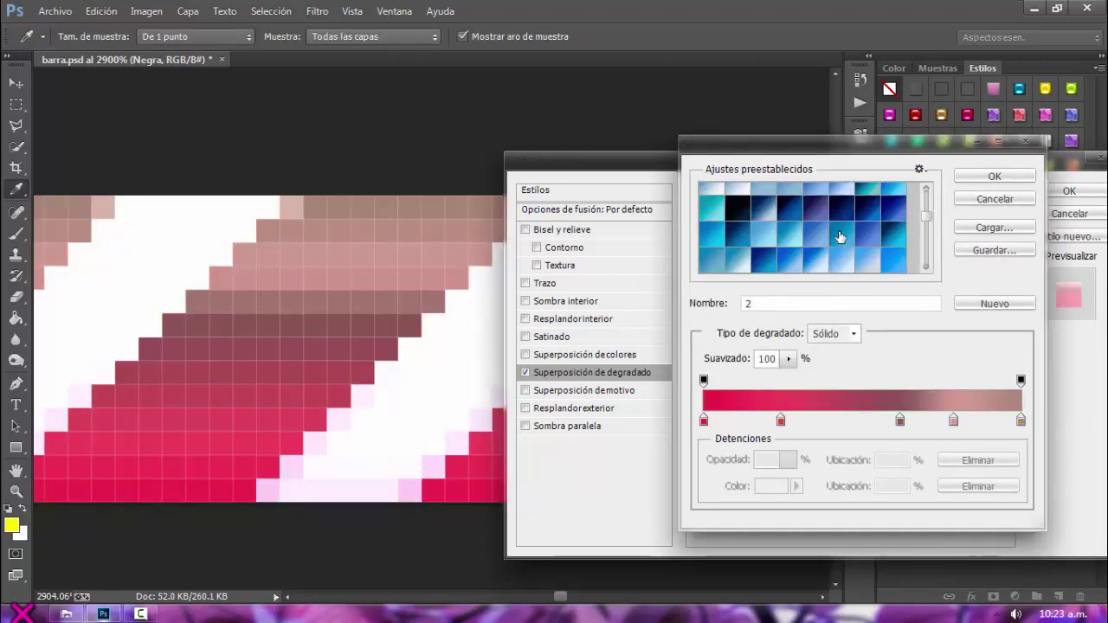
{"action": "left_click", "coordinate": [839, 231]}
{"action": "left_click", "coordinate": [840, 270]}
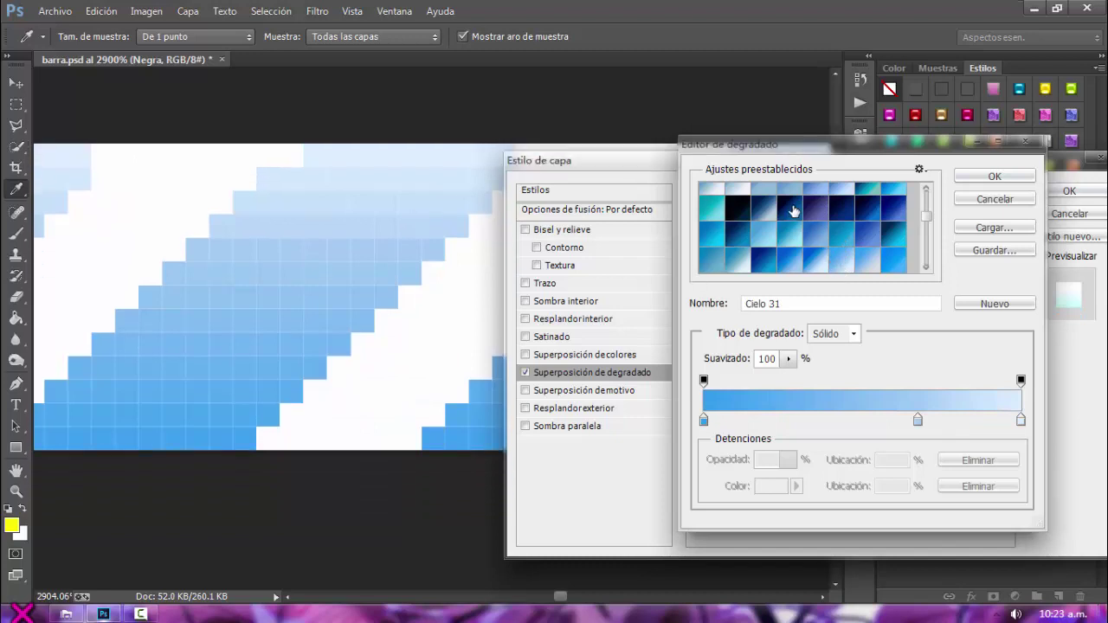
{"action": "scroll", "coordinate": [793, 243], "scroll_direction": "down", "scroll_amount": 3}
{"action": "left_click", "coordinate": [793, 244]}
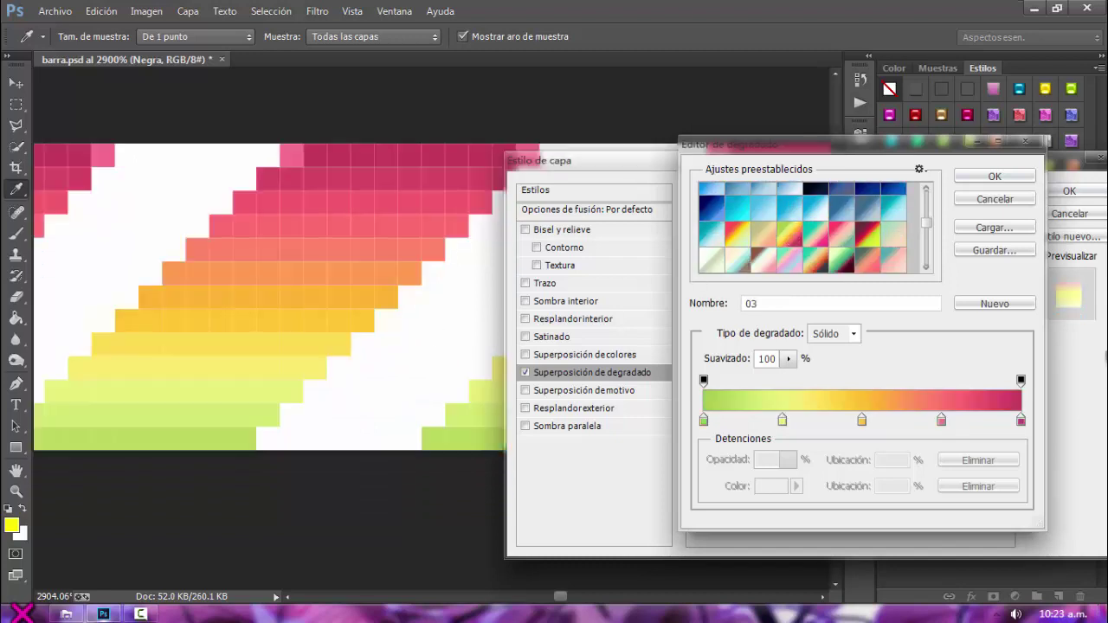
Compare further gradient presets, including 06 and 50, and choose the red-to-teal preset 28 for the overlay
{"action": "left_click", "coordinate": [869, 253]}
{"action": "scroll", "coordinate": [870, 251], "scroll_direction": "down", "scroll_amount": 2}
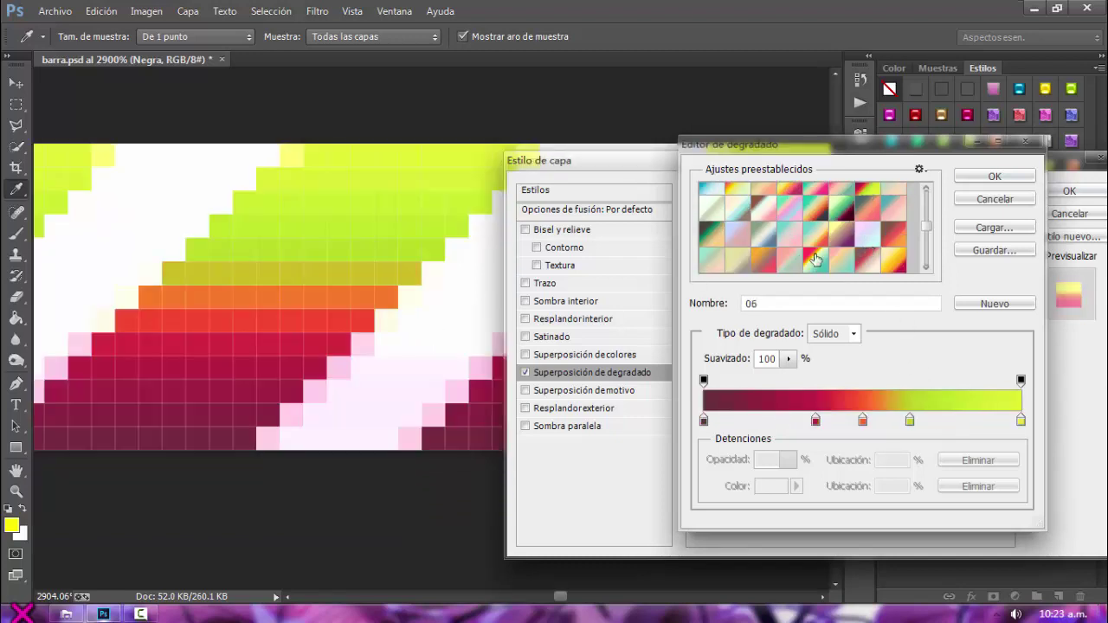
{"action": "left_click", "coordinate": [859, 259]}
{"action": "left_click", "coordinate": [862, 258]}
{"action": "scroll", "coordinate": [861, 251], "scroll_direction": "down", "scroll_amount": 2}
{"action": "left_click", "coordinate": [866, 247]}
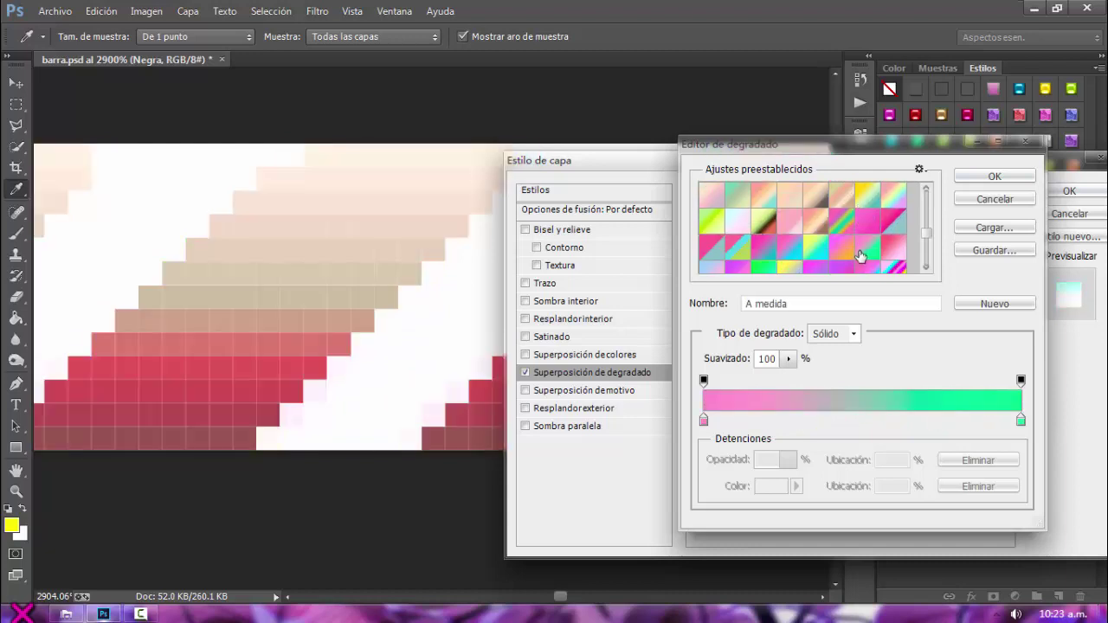
{"action": "left_click", "coordinate": [863, 231]}
{"action": "scroll", "coordinate": [855, 235], "scroll_direction": "up", "scroll_amount": 2}
{"action": "left_click", "coordinate": [776, 248]}
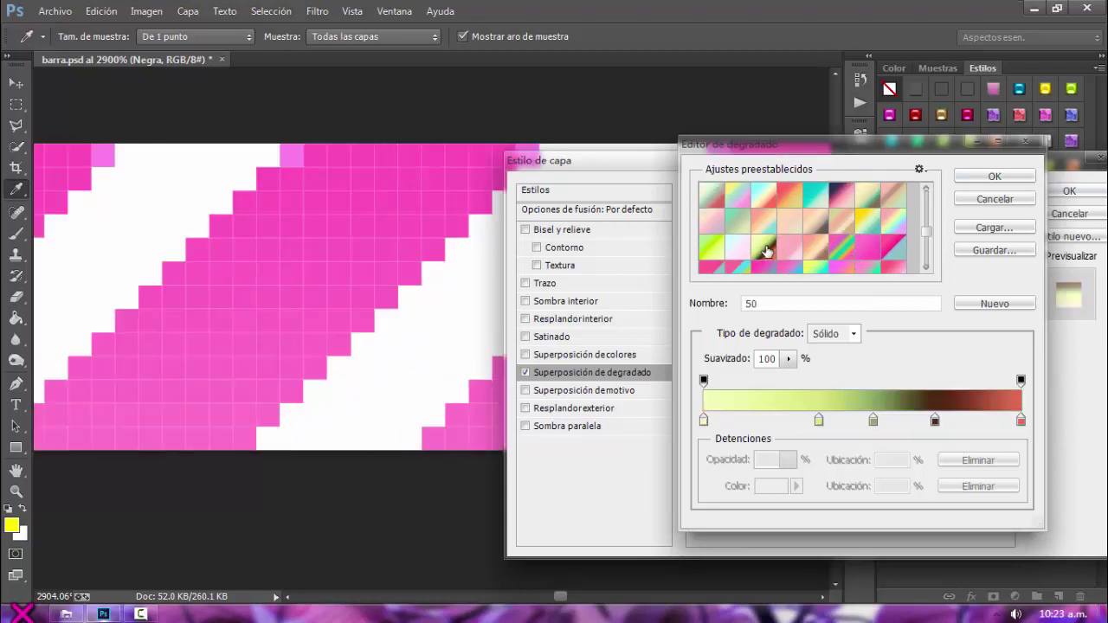
{"action": "scroll", "coordinate": [779, 241], "scroll_direction": "up", "scroll_amount": 2}
{"action": "left_click", "coordinate": [828, 203]}
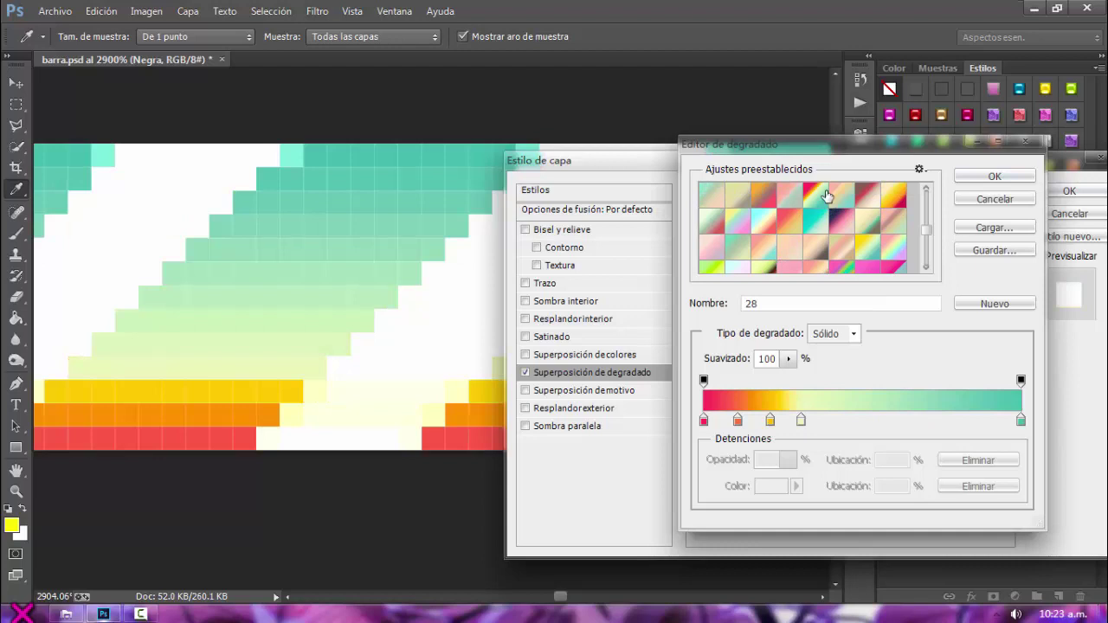
{"action": "left_click", "coordinate": [992, 177]}
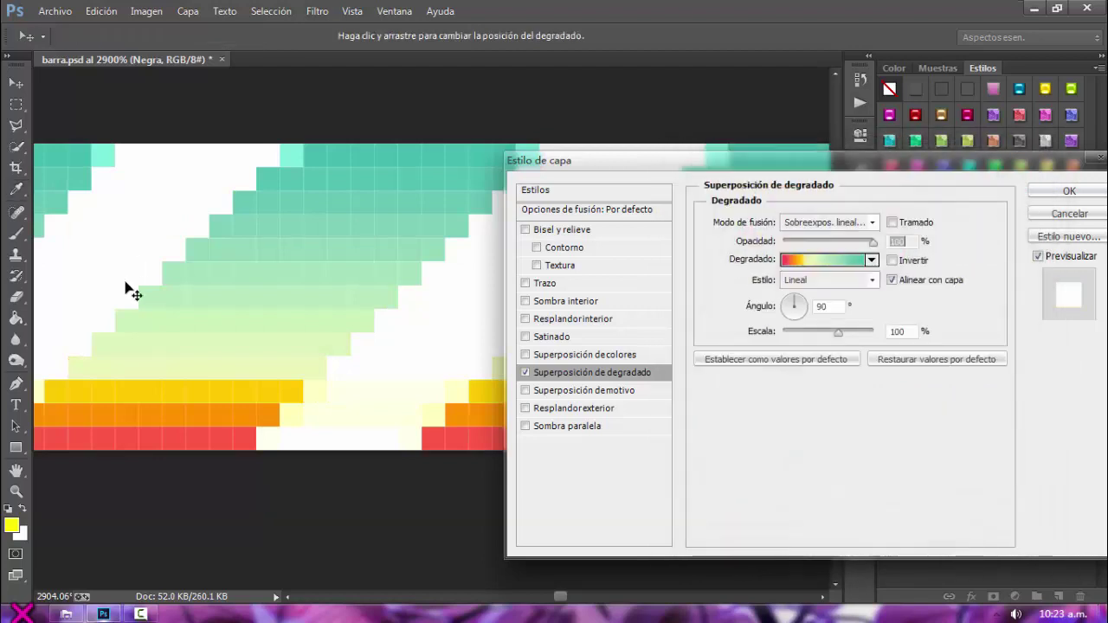
Shift the preset 28 gradient upward within the stripes directly on the canvas
{"action": "left_click_drag", "start_coordinate": [145, 403], "coordinate": [220, 318]}
{"action": "mouse_move", "coordinate": [324, 265]}
{"action": "left_mouse_down"}
{"action": "mouse_move", "coordinate": [346, 230]}
{"action": "mouse_move", "coordinate": [316, 262]}
{"action": "left_mouse_up"}
{"action": "left_click_drag", "start_coordinate": [268, 327], "coordinate": [344, 279]}
Try other gradient presets for the overlay, including Color frontal/color de fondo, 1 and Cielo 23
{"action": "left_click", "coordinate": [789, 261]}
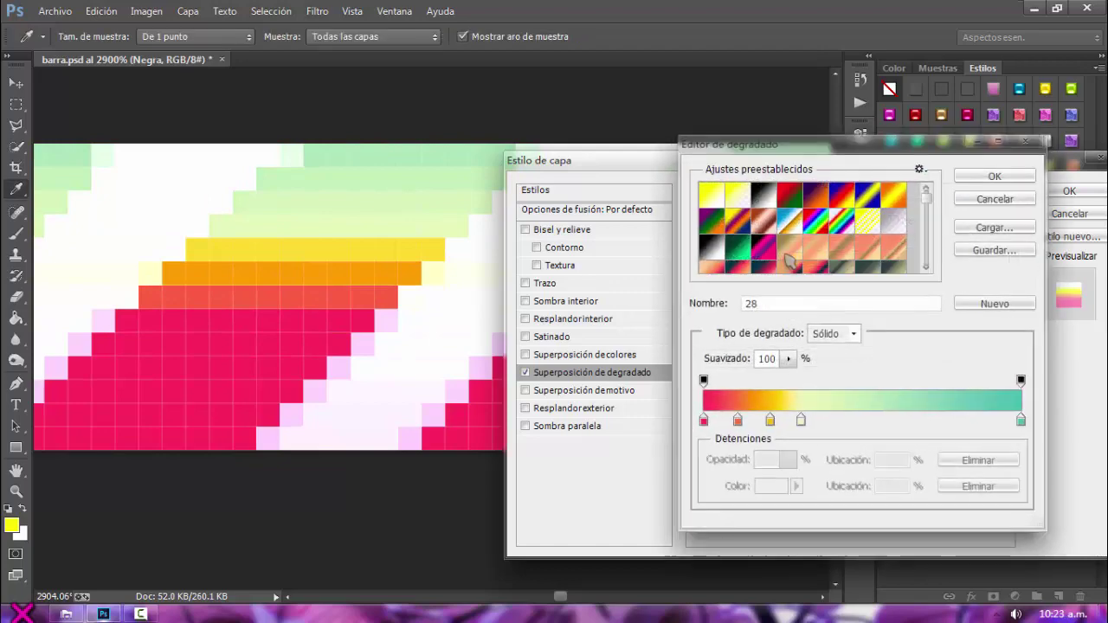
{"action": "left_click", "coordinate": [785, 262]}
{"action": "scroll", "coordinate": [785, 263], "scroll_direction": "down", "scroll_amount": 2}
{"action": "left_click", "coordinate": [786, 262]}
{"action": "scroll", "coordinate": [783, 267], "scroll_direction": "down", "scroll_amount": 2}
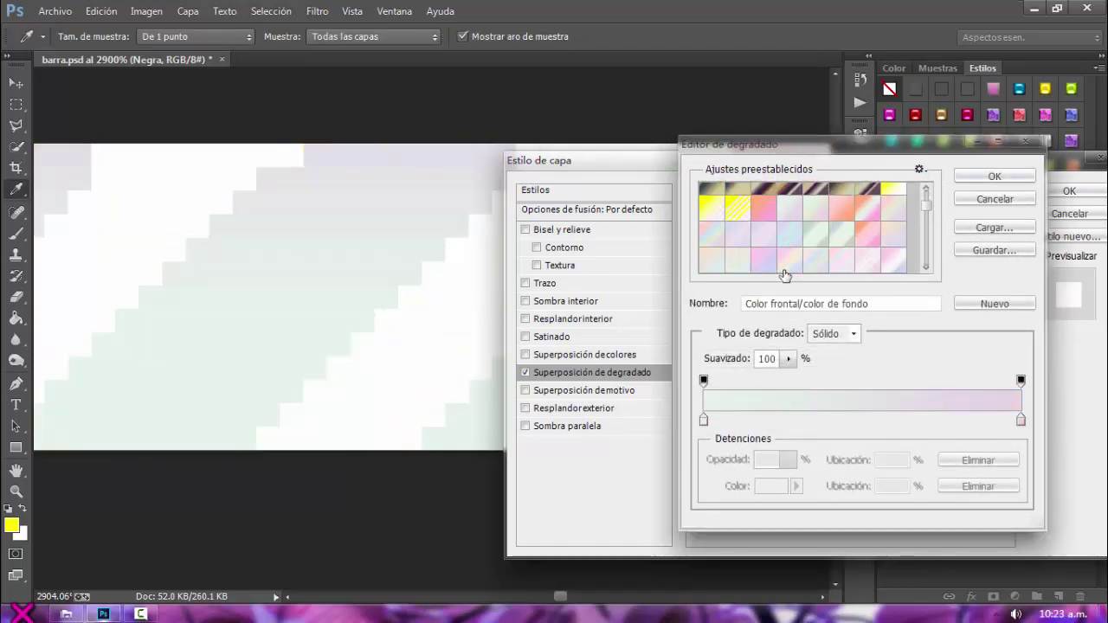
{"action": "left_click", "coordinate": [785, 268]}
{"action": "left_click", "coordinate": [826, 271]}
{"action": "scroll", "coordinate": [826, 271], "scroll_direction": "down", "scroll_amount": 3}
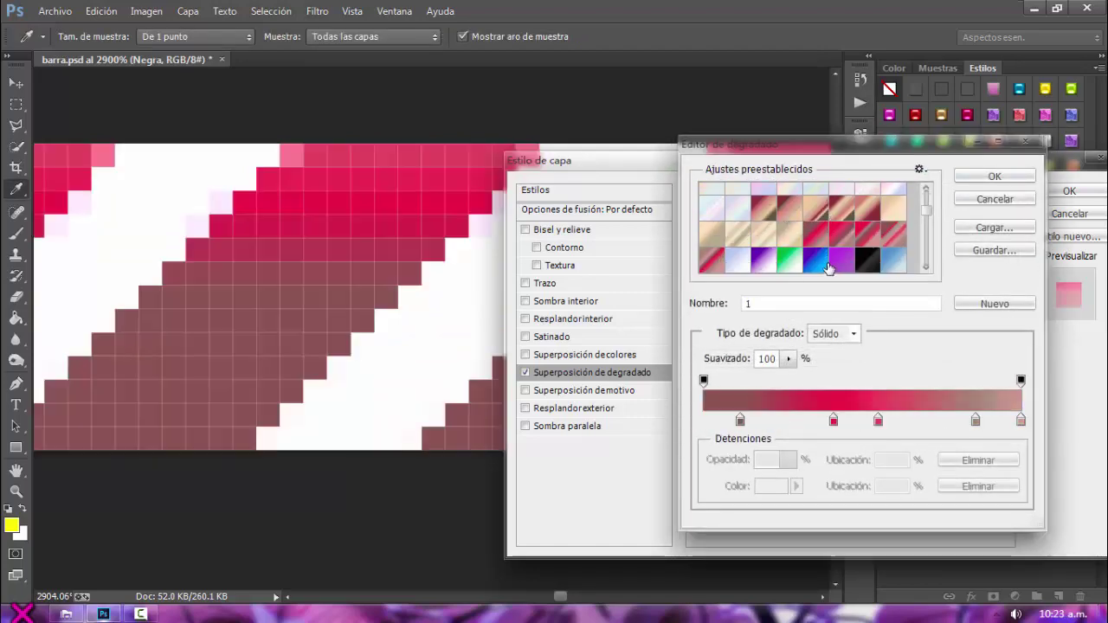
{"action": "left_click", "coordinate": [829, 269]}
{"action": "left_click", "coordinate": [833, 267]}
{"action": "scroll", "coordinate": [836, 266], "scroll_direction": "down", "scroll_amount": 2}
{"action": "left_click", "coordinate": [836, 265]}
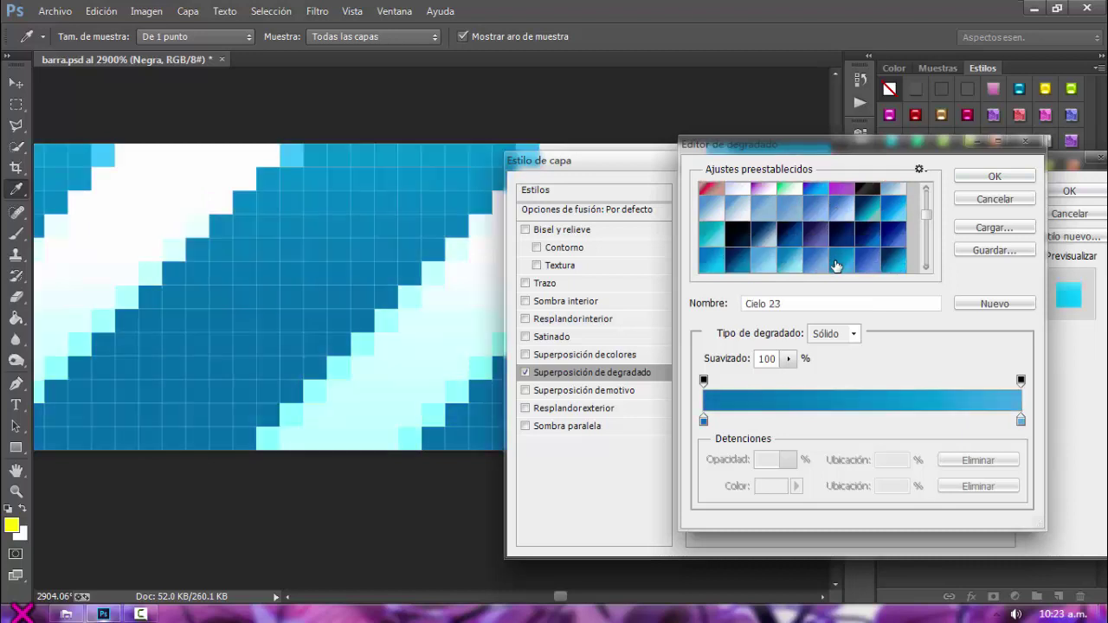
Try the green-to-maroon gradient preset 13, repositioned within the stripes, and discard the Negra layer's style changes
{"action": "scroll", "coordinate": [836, 264], "scroll_direction": "down", "scroll_amount": 3}
{"action": "left_click", "coordinate": [814, 258]}
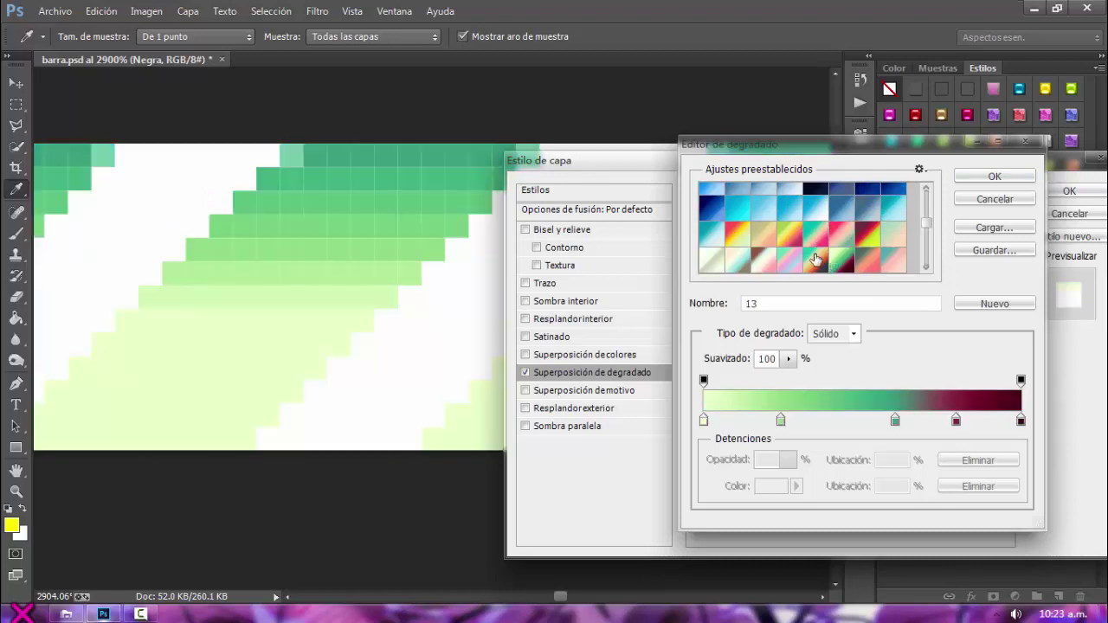
{"action": "left_click", "coordinate": [995, 176]}
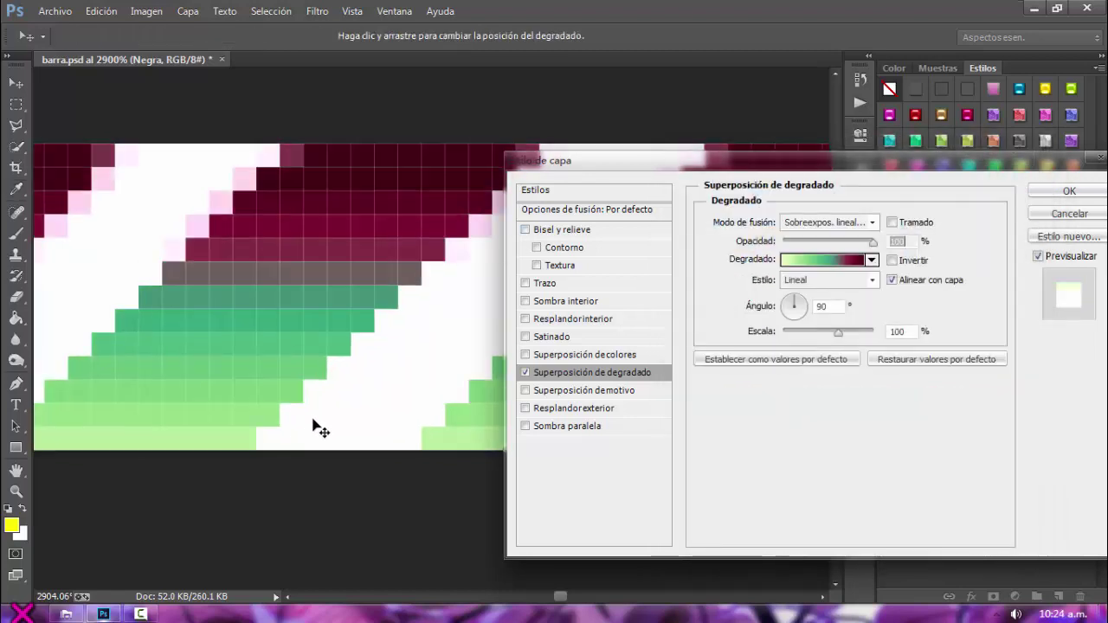
{"action": "left_click_drag", "start_coordinate": [309, 438], "coordinate": [417, 266]}
{"action": "left_click", "coordinate": [1072, 214]}
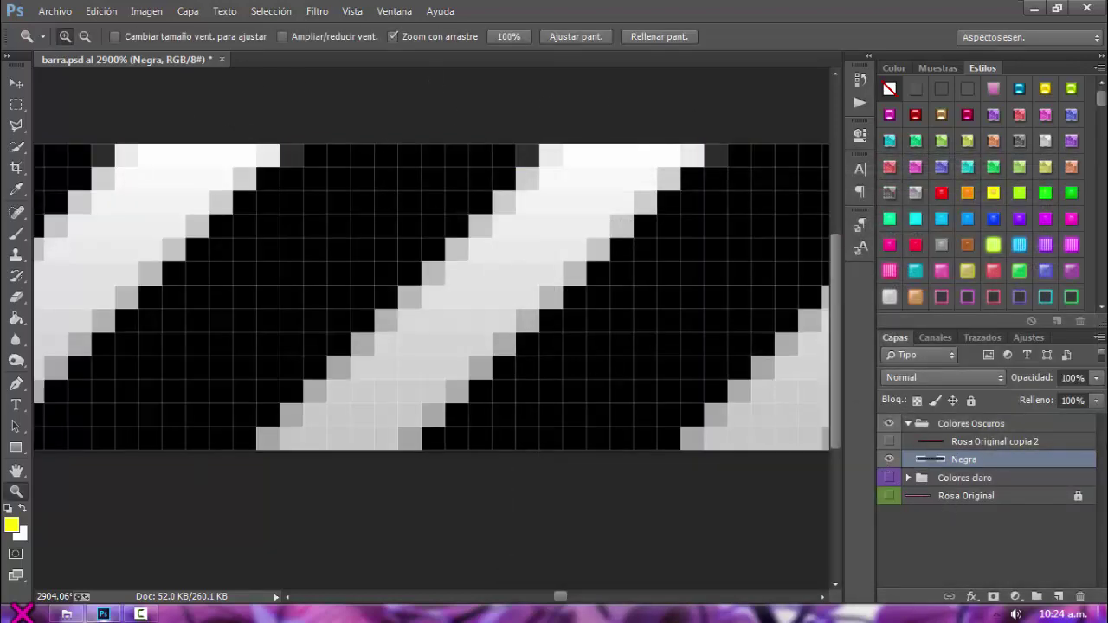
{"action": "left_click", "coordinate": [61, 12]}
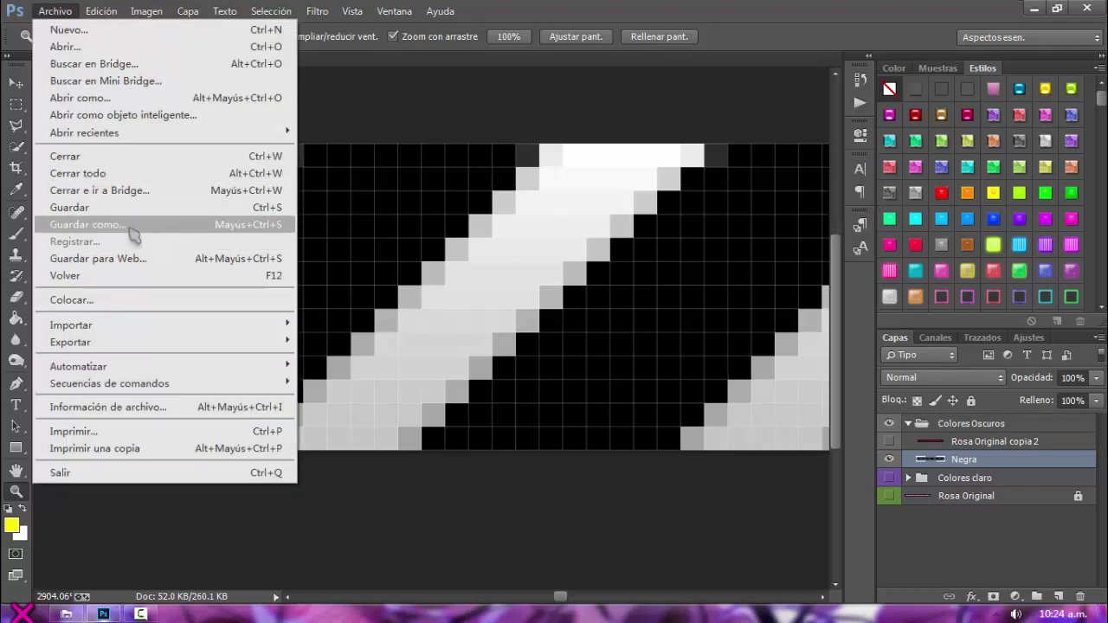
{"action": "left_click", "coordinate": [130, 227]}
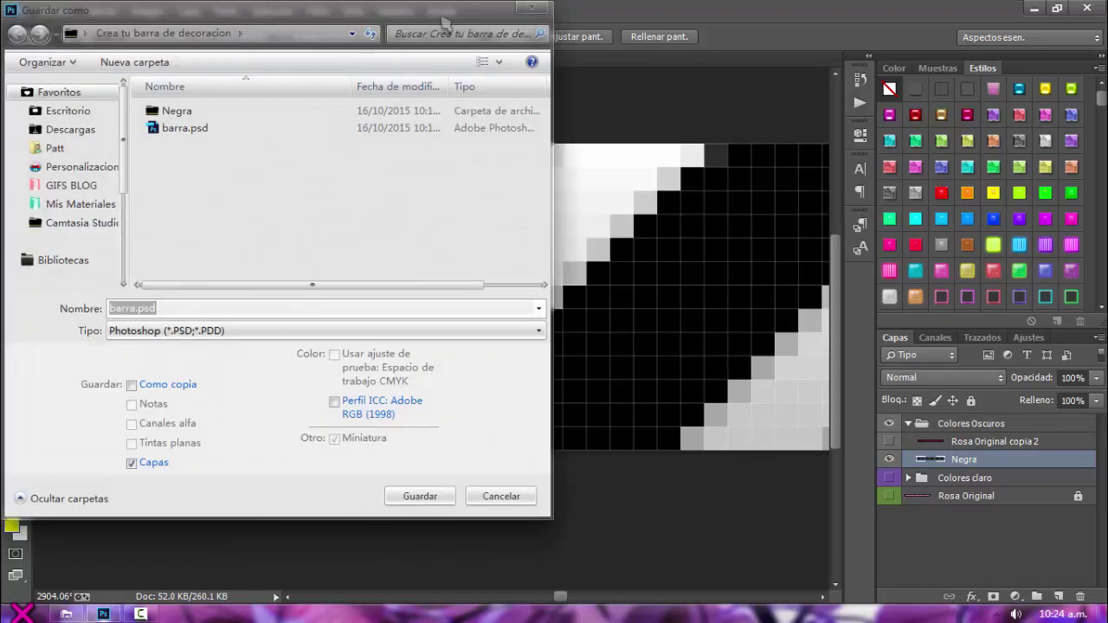
{"action": "left_click", "coordinate": [532, 7]}
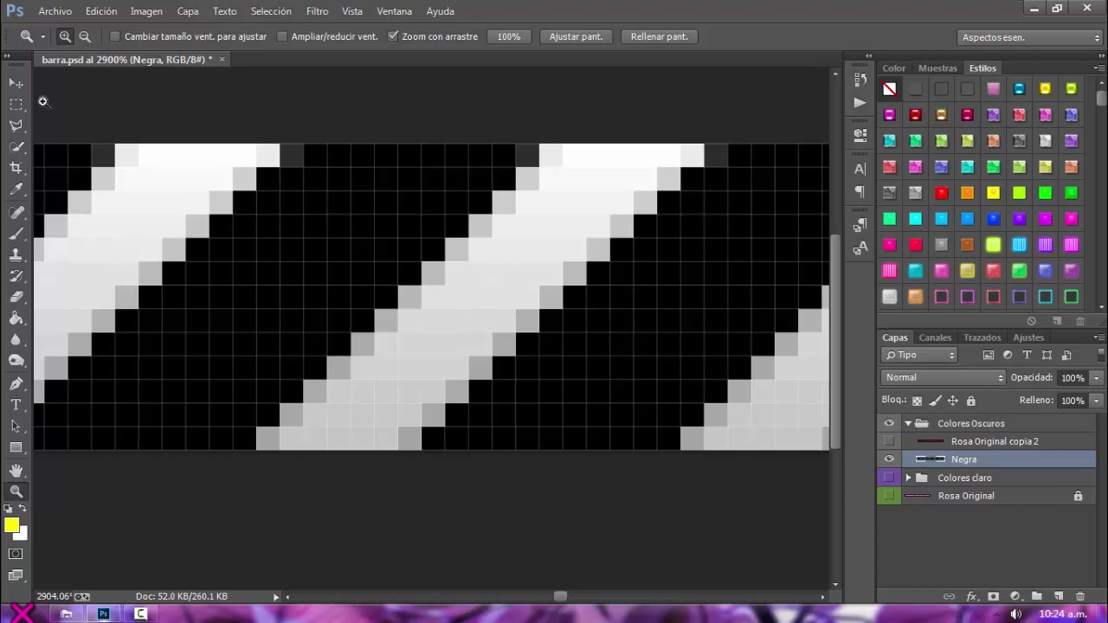
Export the bar for web as a JPEG with quality 100, choosing the Negra folder inside Crea tu barra de decoracion as destination
{"action": "left_click", "coordinate": [55, 10]}
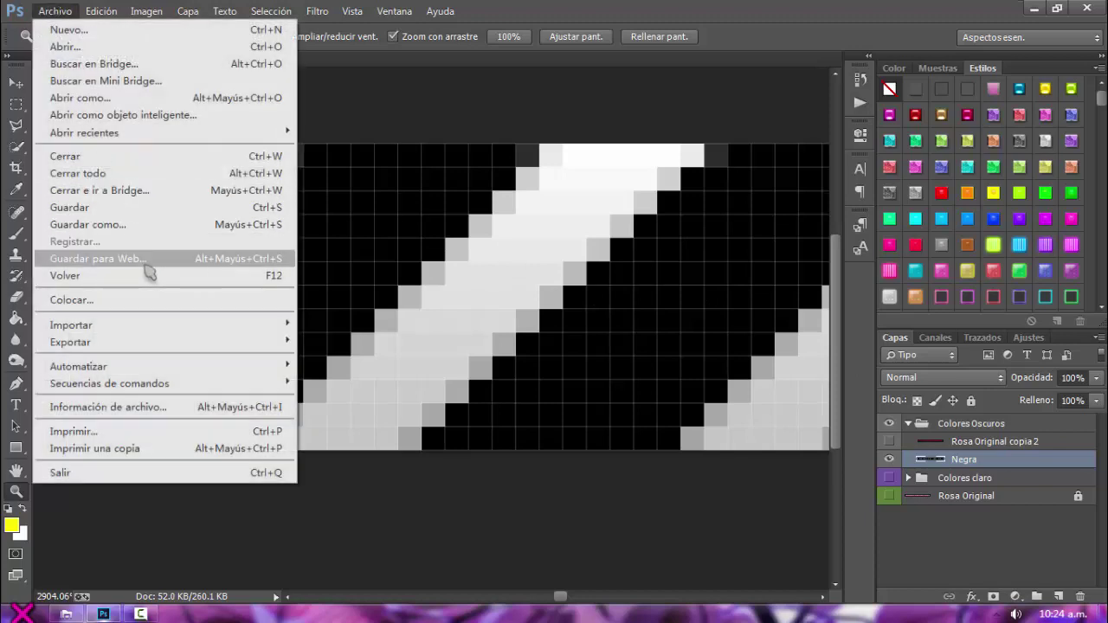
{"action": "left_click", "coordinate": [102, 259]}
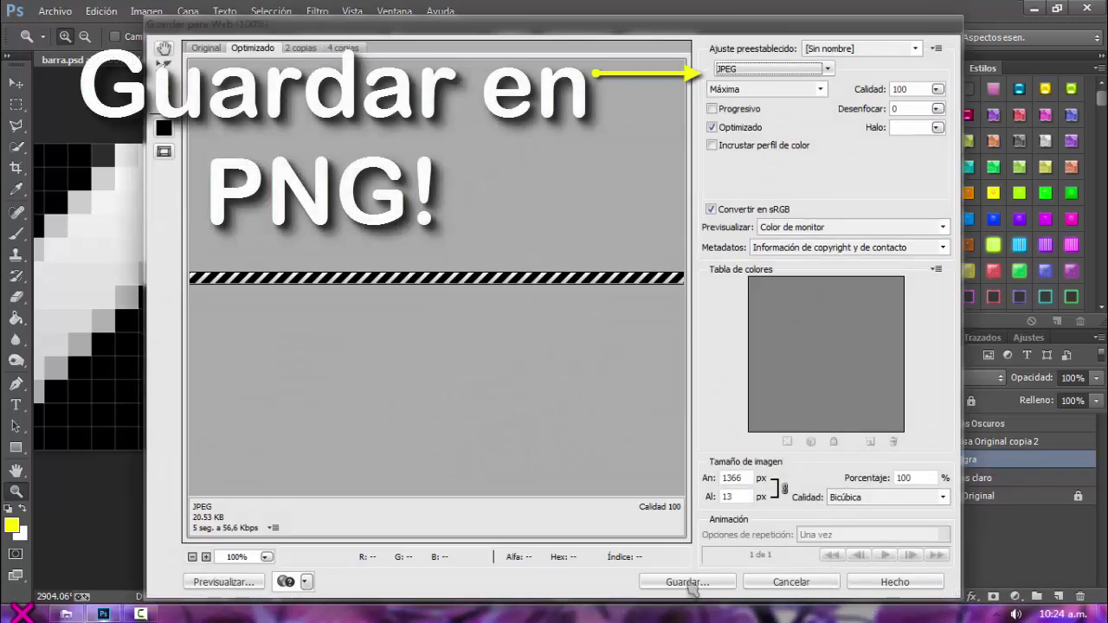
{"action": "left_click", "coordinate": [688, 582]}
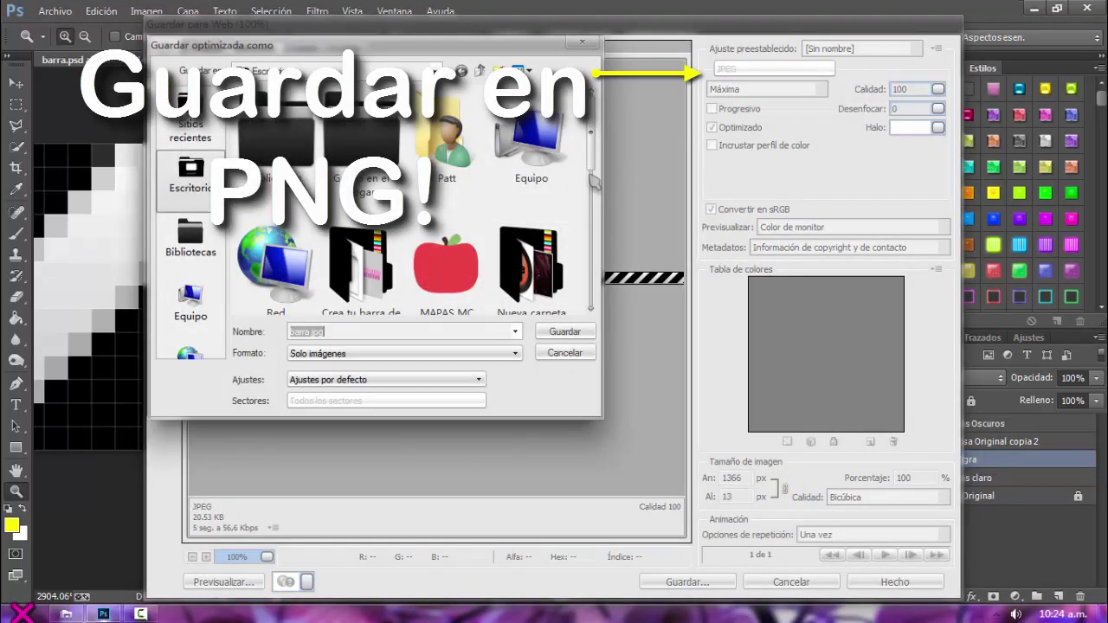
{"action": "left_click_drag", "start_coordinate": [594, 180], "coordinate": [595, 251]}
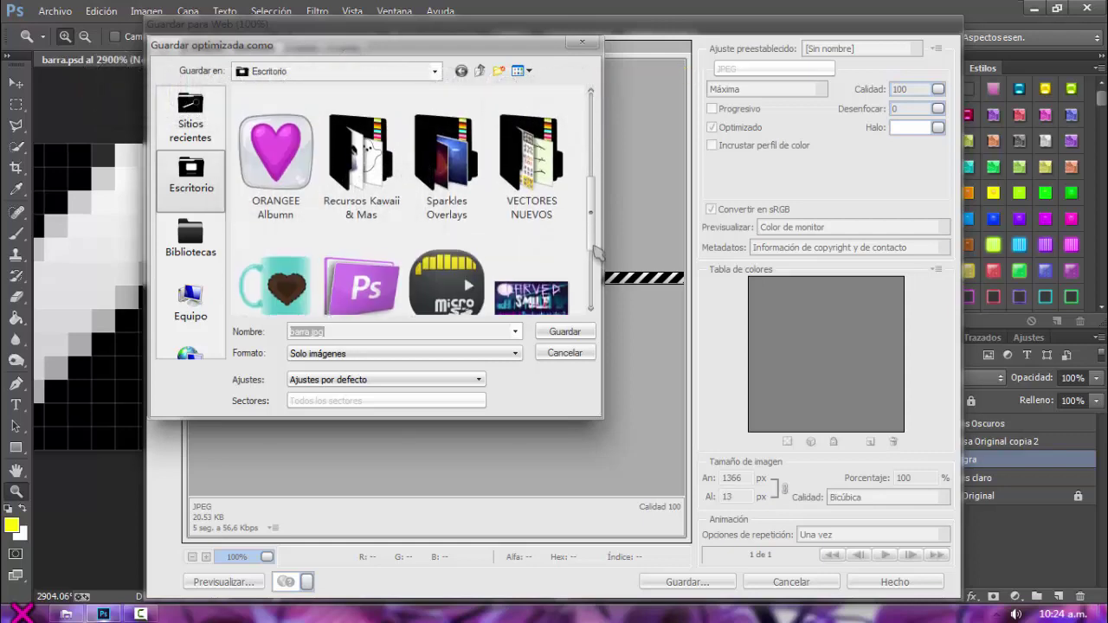
{"action": "scroll", "coordinate": [399, 200], "scroll_direction": "down", "scroll_amount": 1}
{"action": "double_click", "coordinate": [396, 208]}
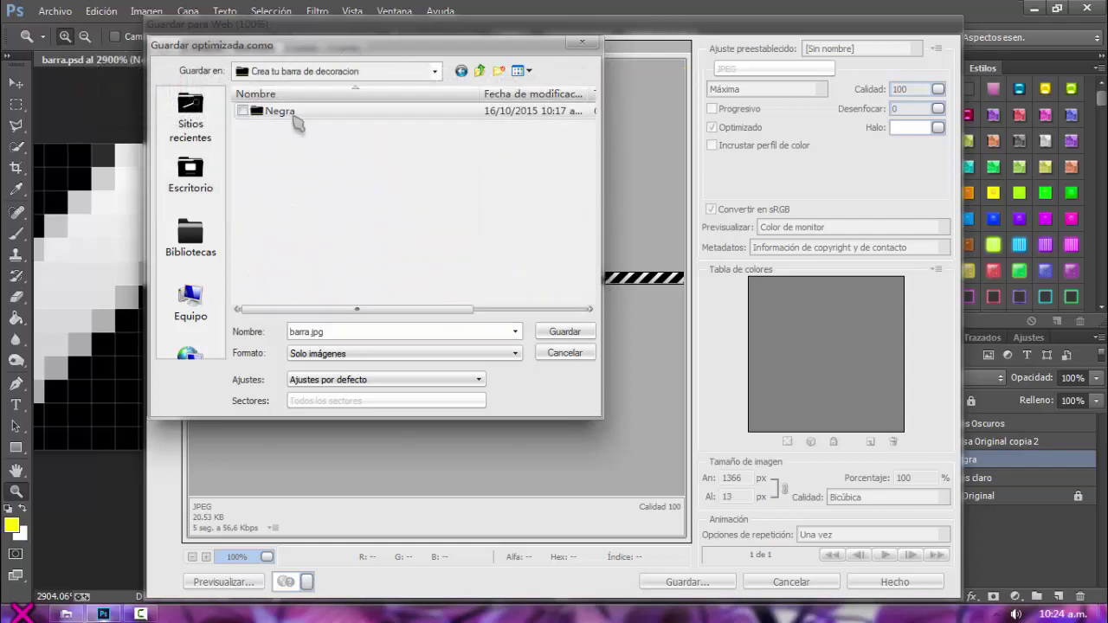
{"action": "double_click", "coordinate": [293, 118]}
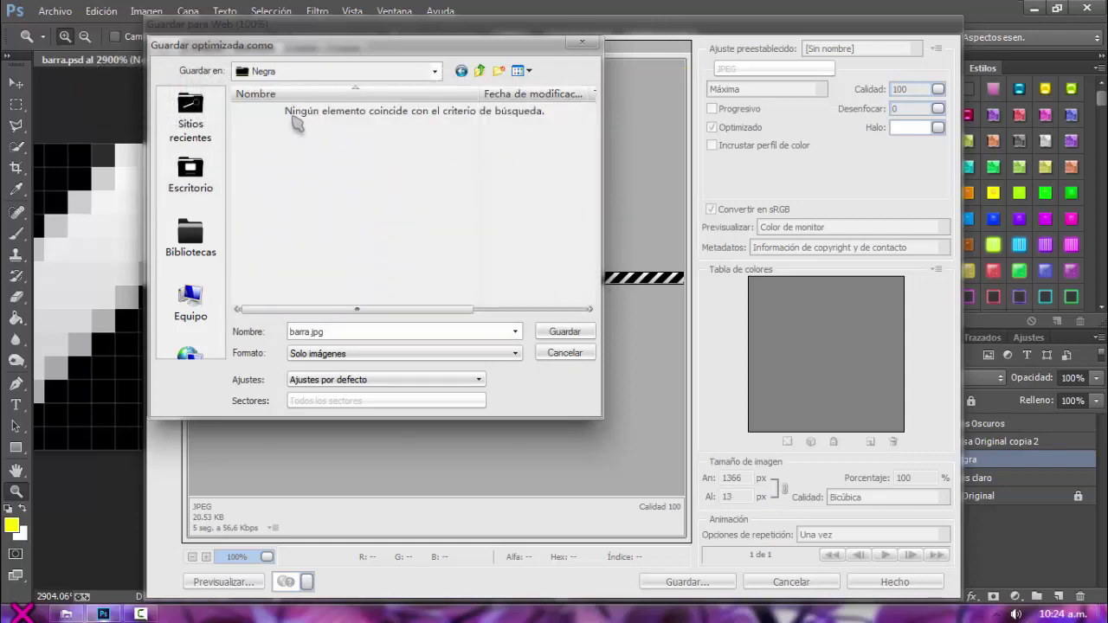
Name the exported image barranegra and save it
{"action": "double_click", "coordinate": [417, 331]}
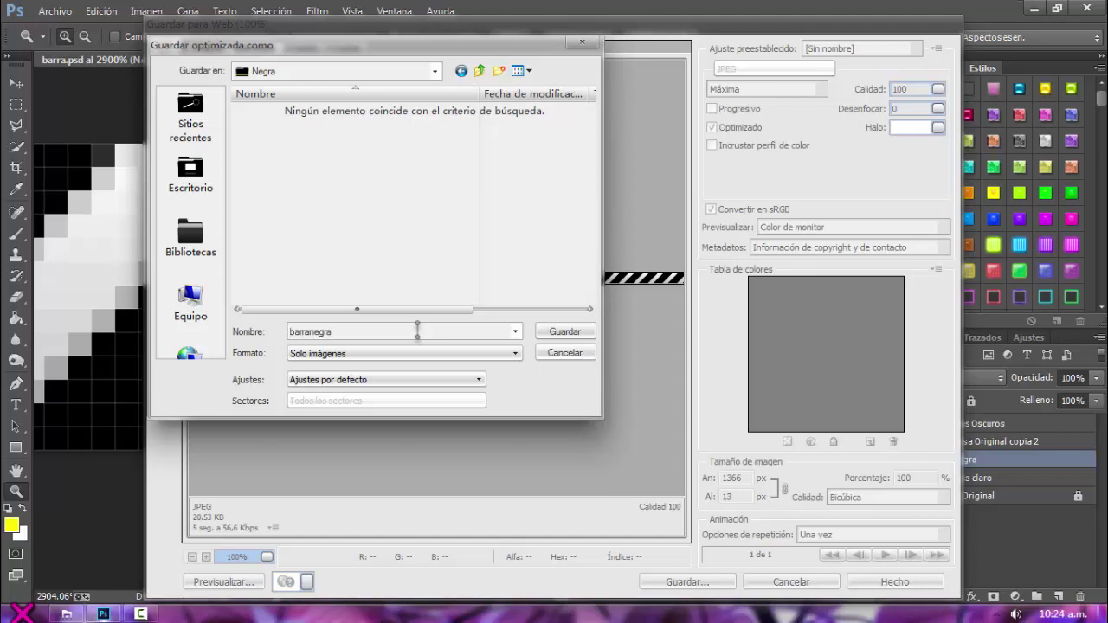
{"action": "type", "text": "barranegra"}
{"action": "left_click", "coordinate": [554, 334]}
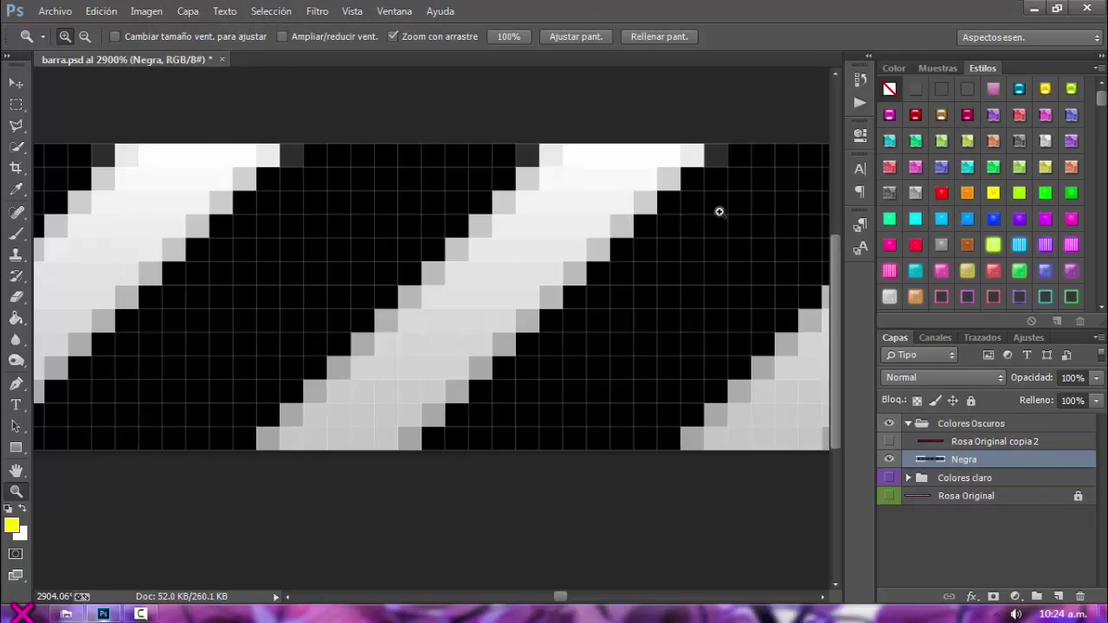
Close barra.psd without saving its changes and minimize Photoshop
{"action": "left_click", "coordinate": [889, 441]}
{"action": "left_click", "coordinate": [908, 424]}
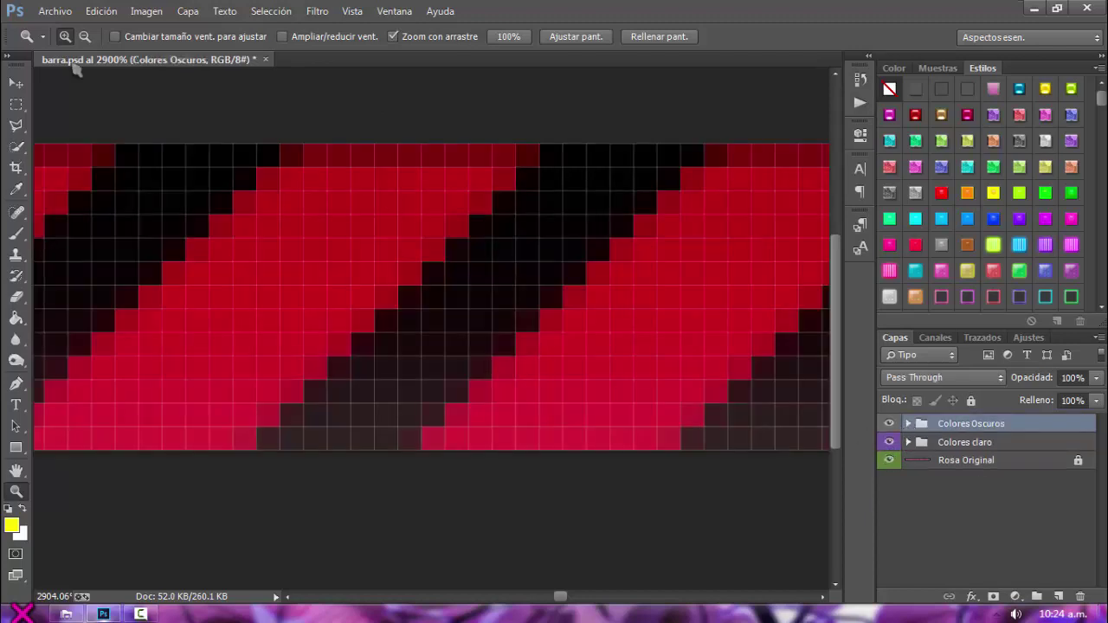
{"action": "left_click", "coordinate": [266, 60]}
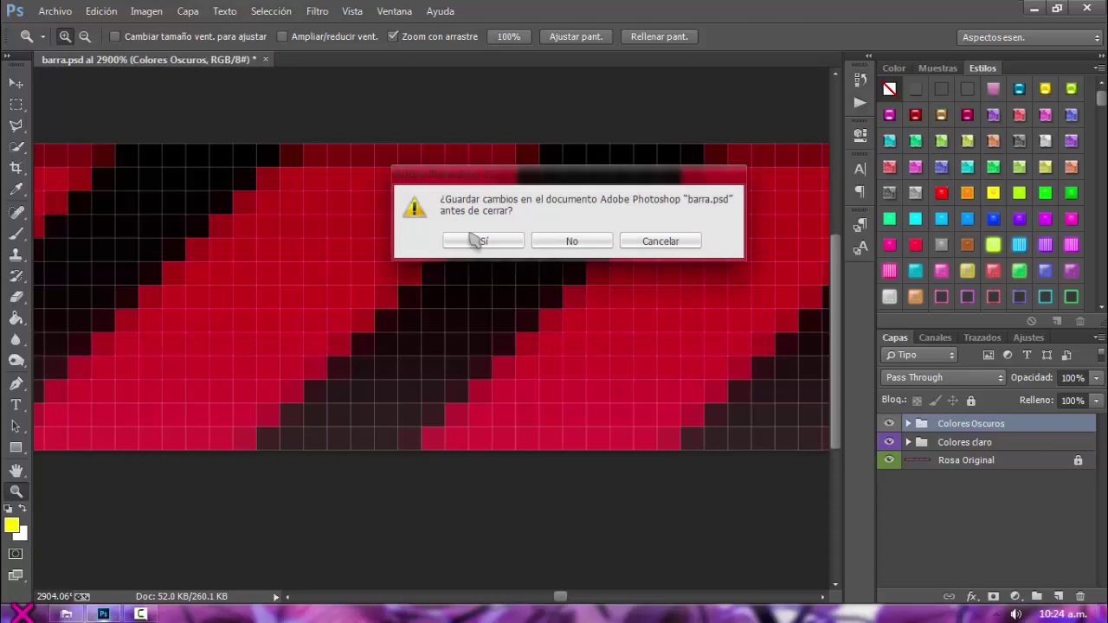
{"action": "left_click", "coordinate": [578, 243]}
{"action": "left_click", "coordinate": [1034, 9]}
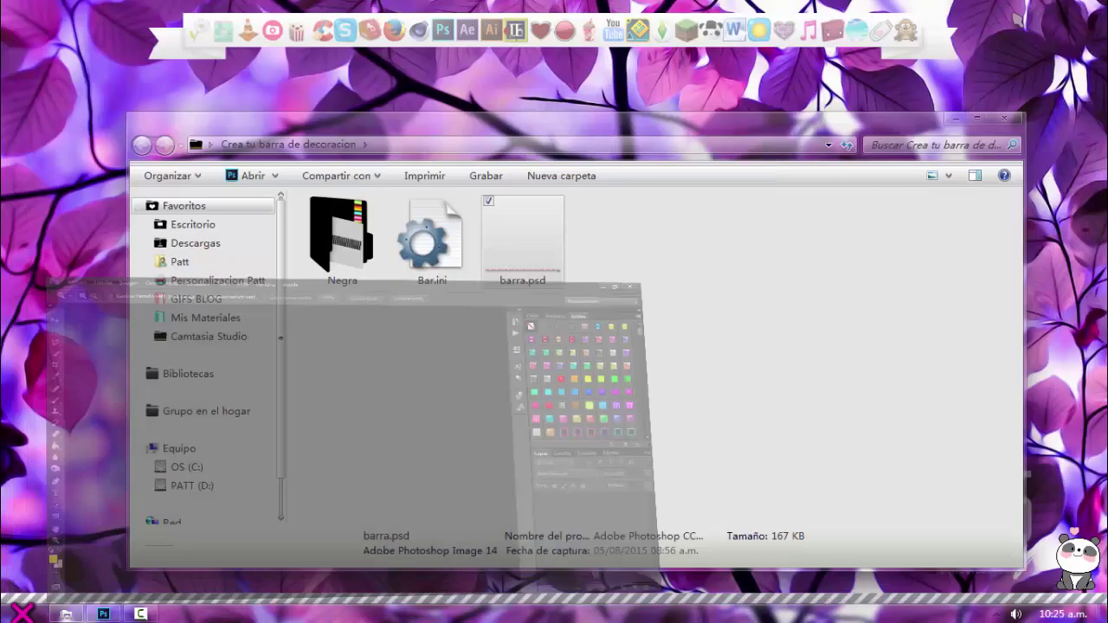
View barranegra.jpg from the Negra folder, and go back to the Crea tu barra de decoracion folder
{"action": "double_click", "coordinate": [364, 286]}
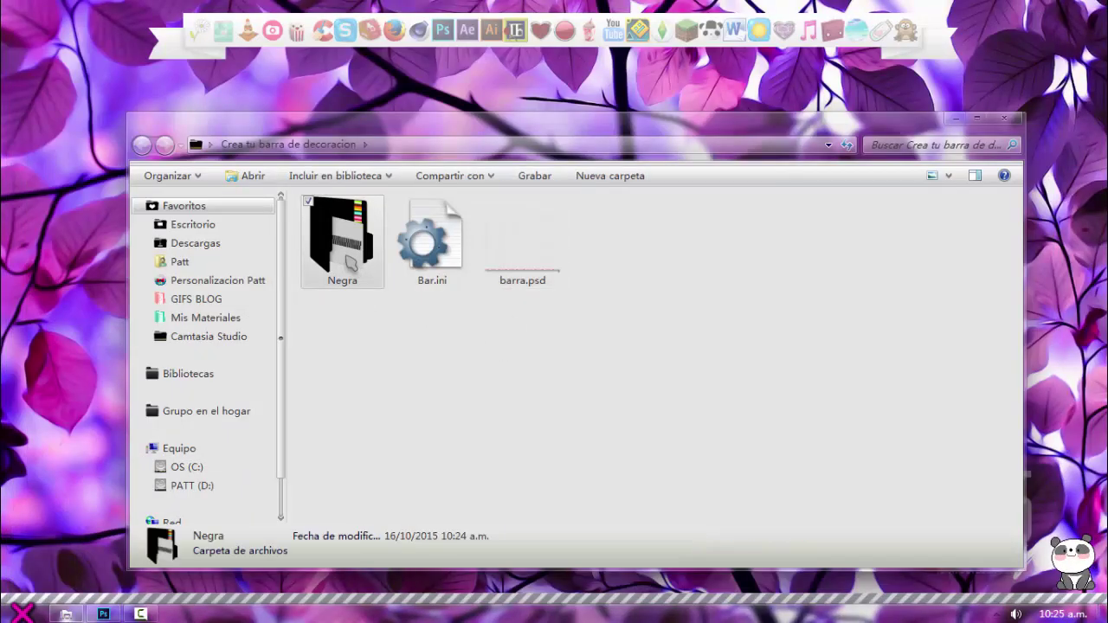
{"action": "left_click", "coordinate": [945, 178]}
{"action": "mouse_move", "coordinate": [943, 181]}
{"action": "left_mouse_down"}
{"action": "mouse_move", "coordinate": [942, 144]}
{"action": "mouse_move", "coordinate": [944, 177]}
{"action": "left_mouse_up"}
{"action": "double_click", "coordinate": [392, 204]}
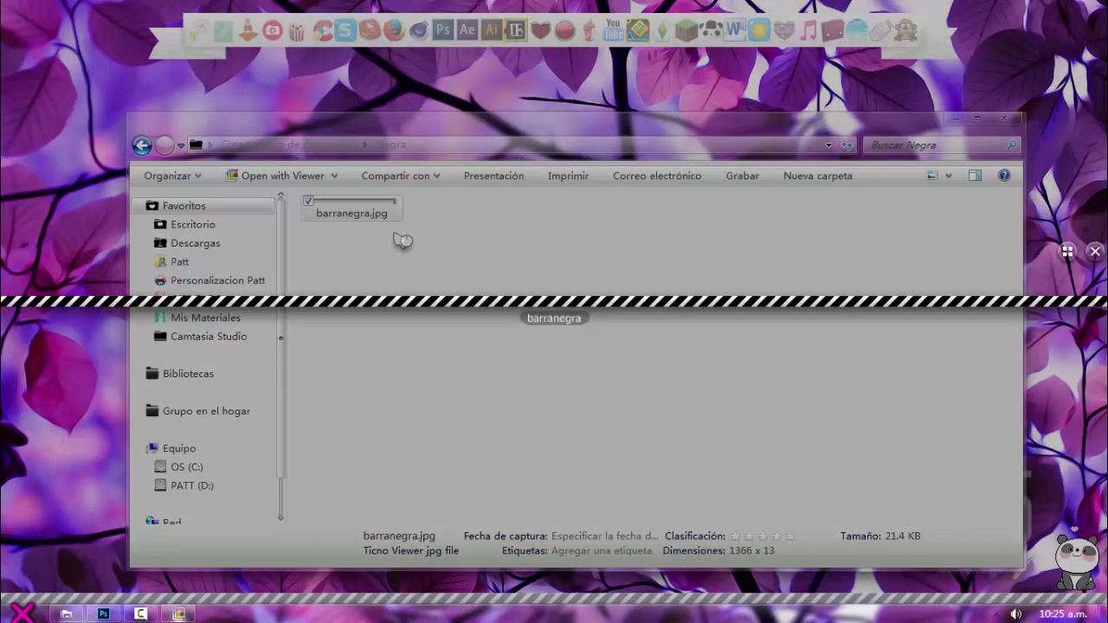
{"action": "mouse_move", "coordinate": [596, 276]}
{"action": "left_mouse_down"}
{"action": "mouse_move", "coordinate": [524, 276]}
{"action": "mouse_move", "coordinate": [811, 288]}
{"action": "mouse_move", "coordinate": [604, 288]}
{"action": "left_mouse_up"}
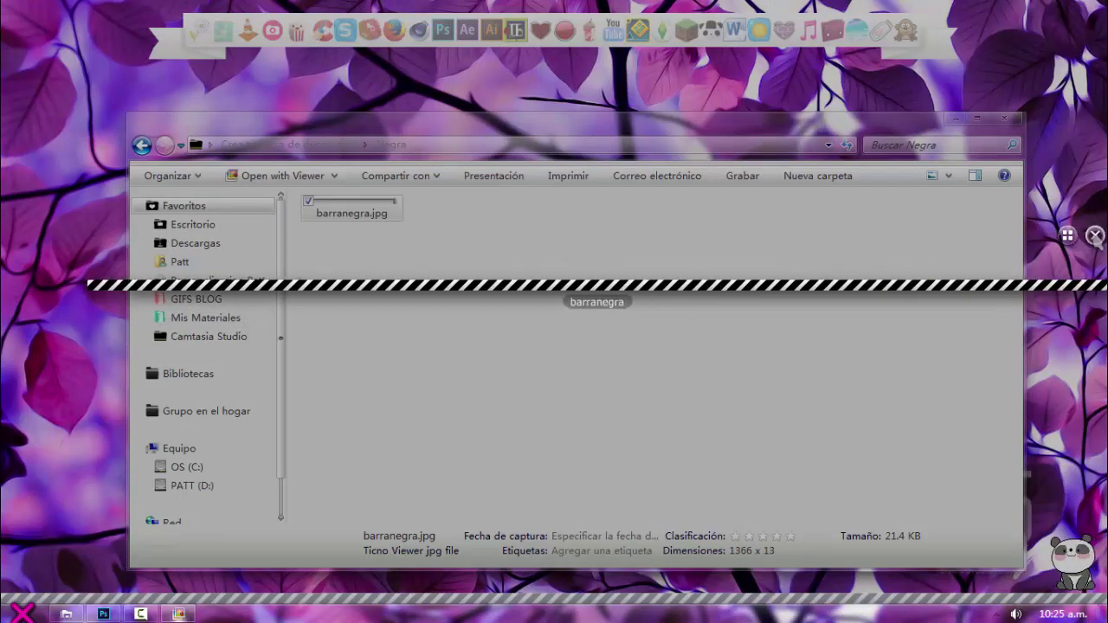
{"action": "left_click", "coordinate": [350, 237]}
{"action": "left_click", "coordinate": [141, 145]}
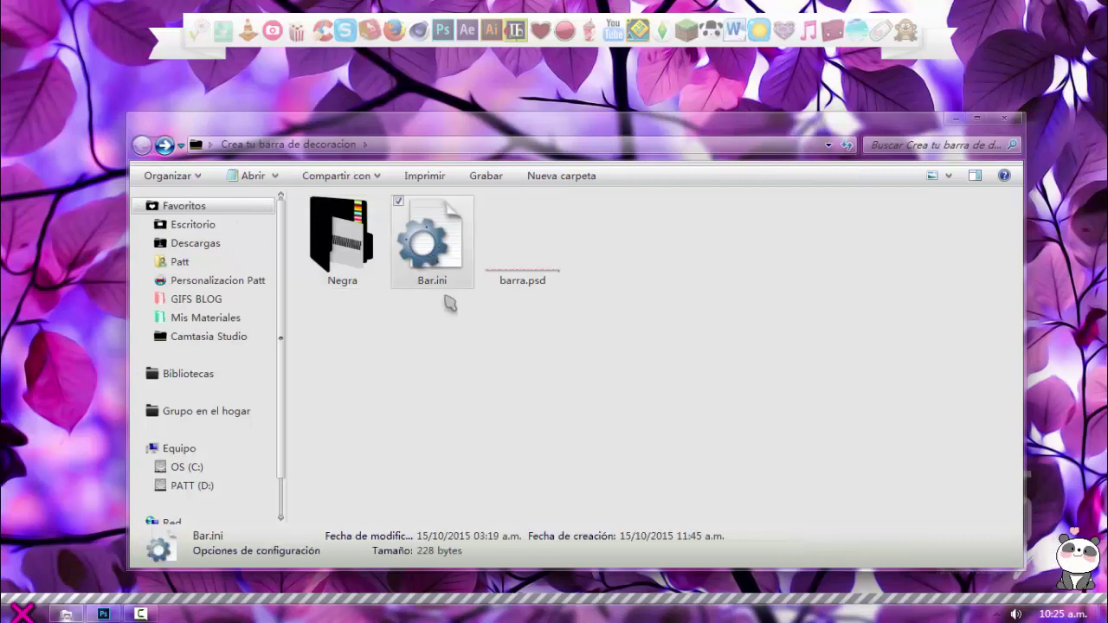
Copy Bar.ini into the Negra folder
{"action": "right_click", "coordinate": [451, 241]}
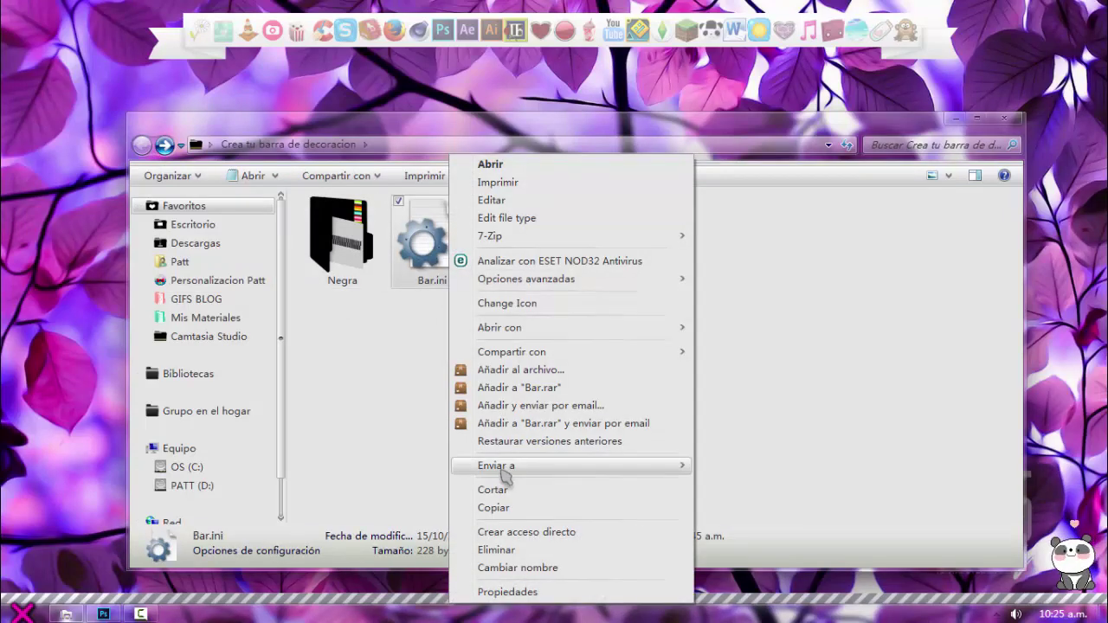
{"action": "left_click", "coordinate": [508, 509]}
{"action": "double_click", "coordinate": [347, 289]}
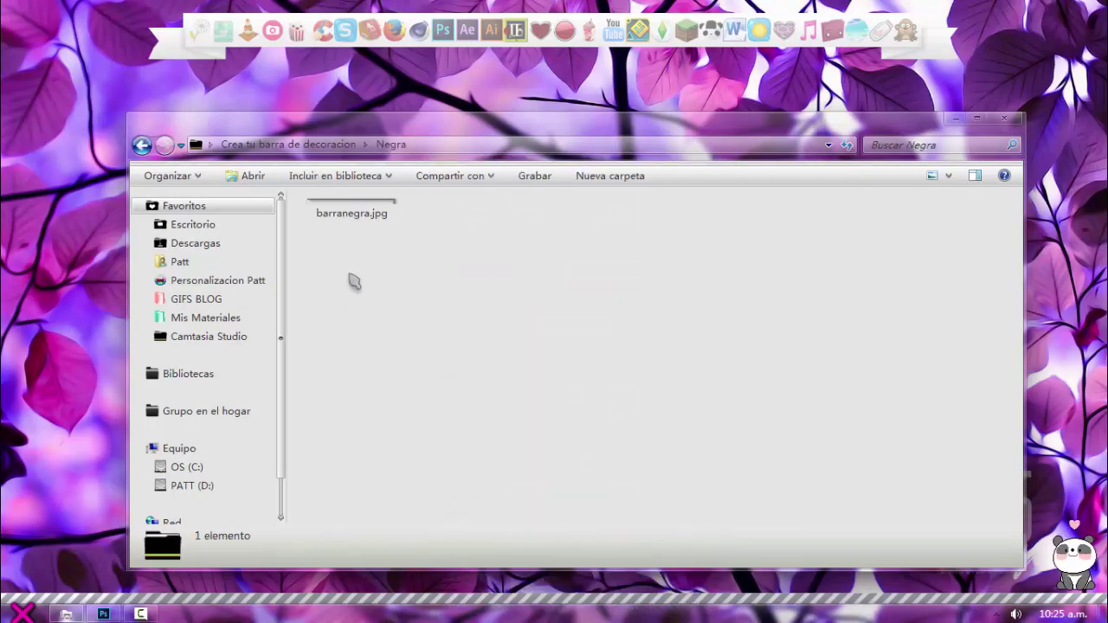
{"action": "right_click", "coordinate": [451, 265]}
{"action": "left_click", "coordinate": [492, 378]}
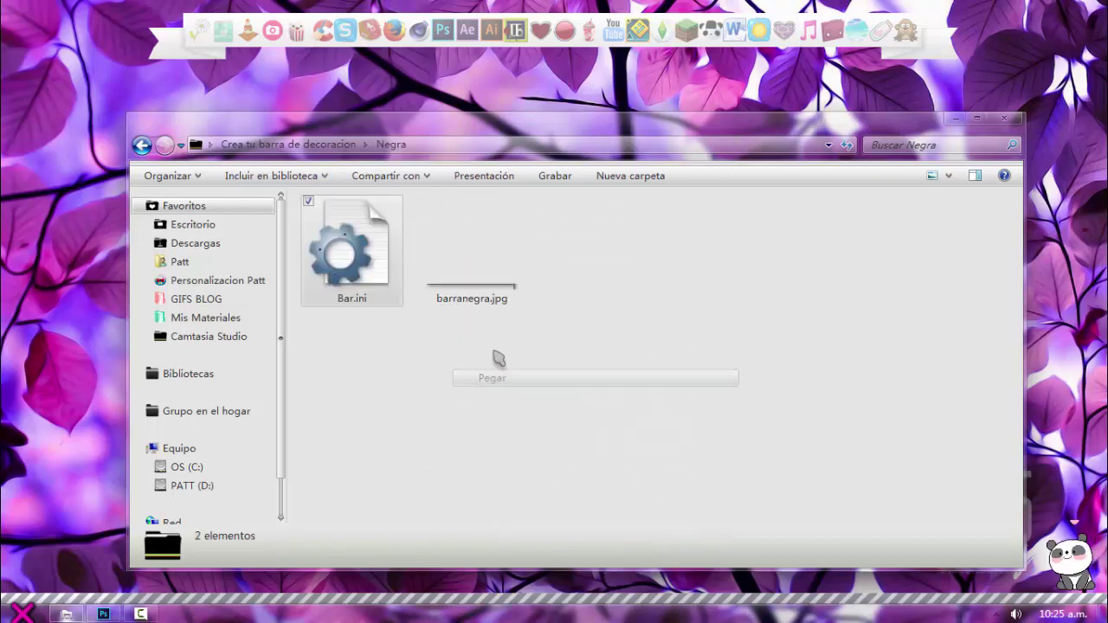
Look at the contents of the copied Bar.ini in the Negra folder, and rename the file as Negro.ini
{"action": "double_click", "coordinate": [374, 281]}
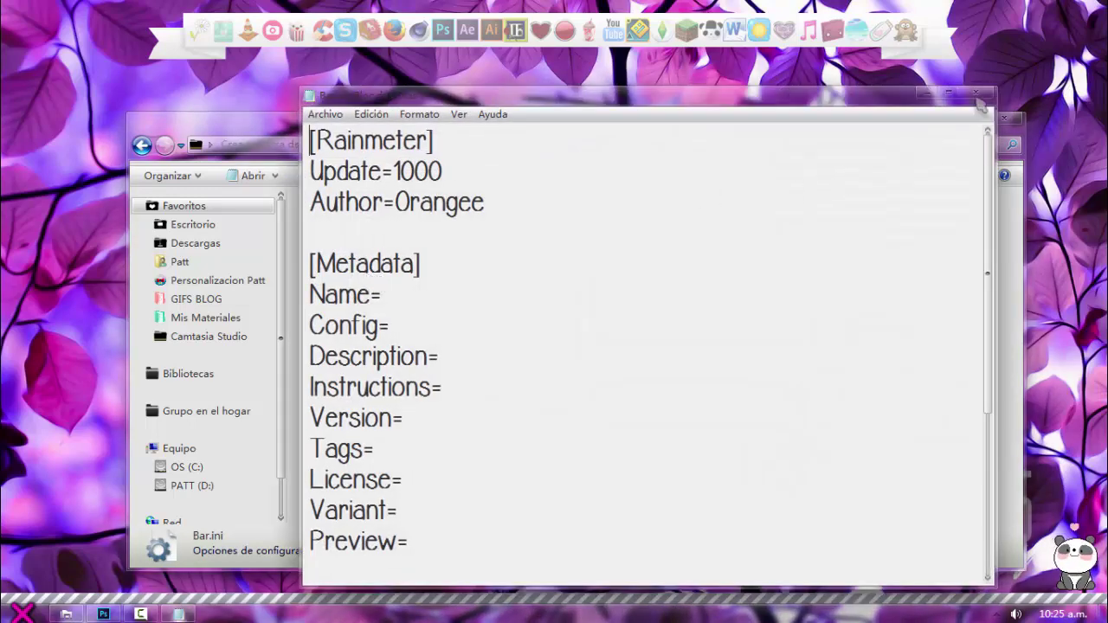
{"action": "left_click", "coordinate": [978, 95]}
{"action": "key", "text": "F2"}
{"action": "type", "text": "N"}
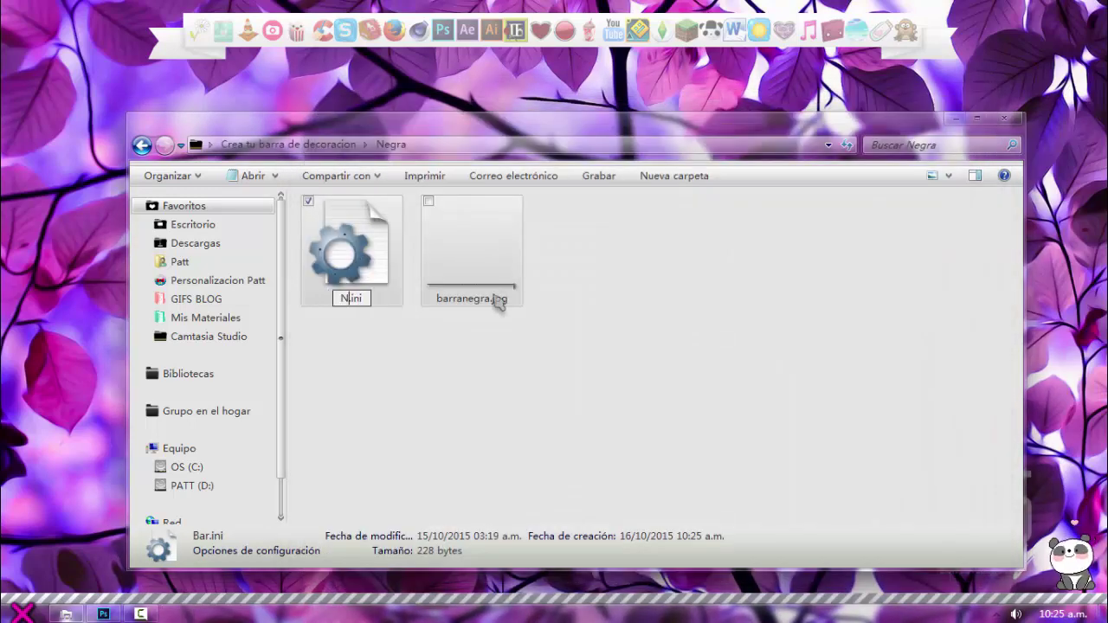
{"action": "type", "text": "egro"}
{"action": "key", "text": "Return"}
Open Negro.ini, set its Author value to olakase, and minimize the text window
{"action": "key", "text": "Return"}
{"action": "left_click_drag", "start_coordinate": [397, 199], "coordinate": [519, 199]}
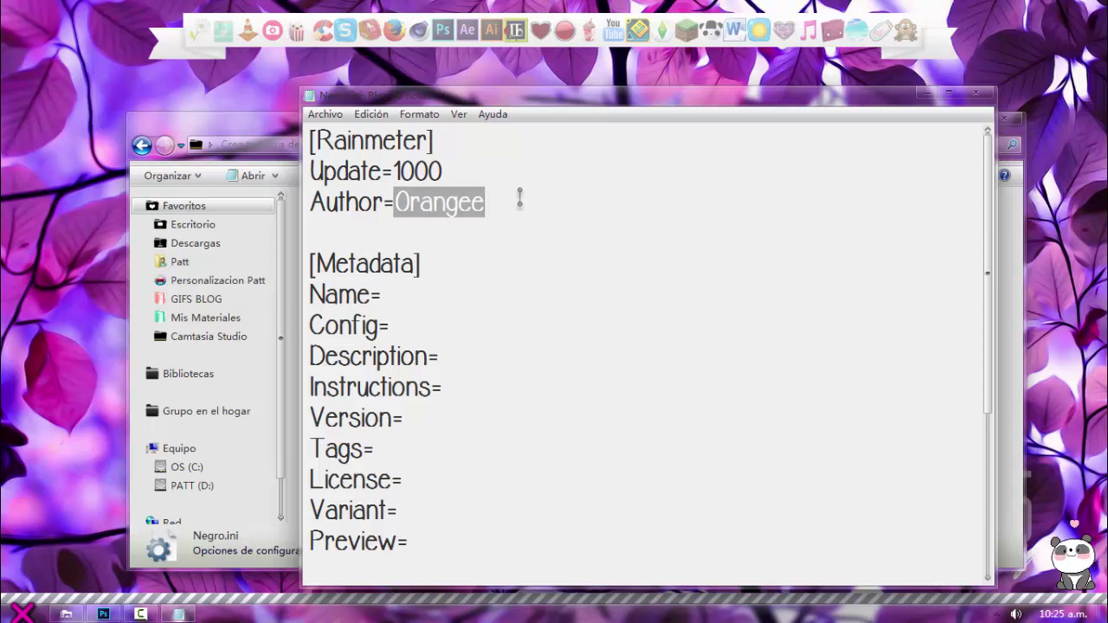
{"action": "type", "text": "olakas"}
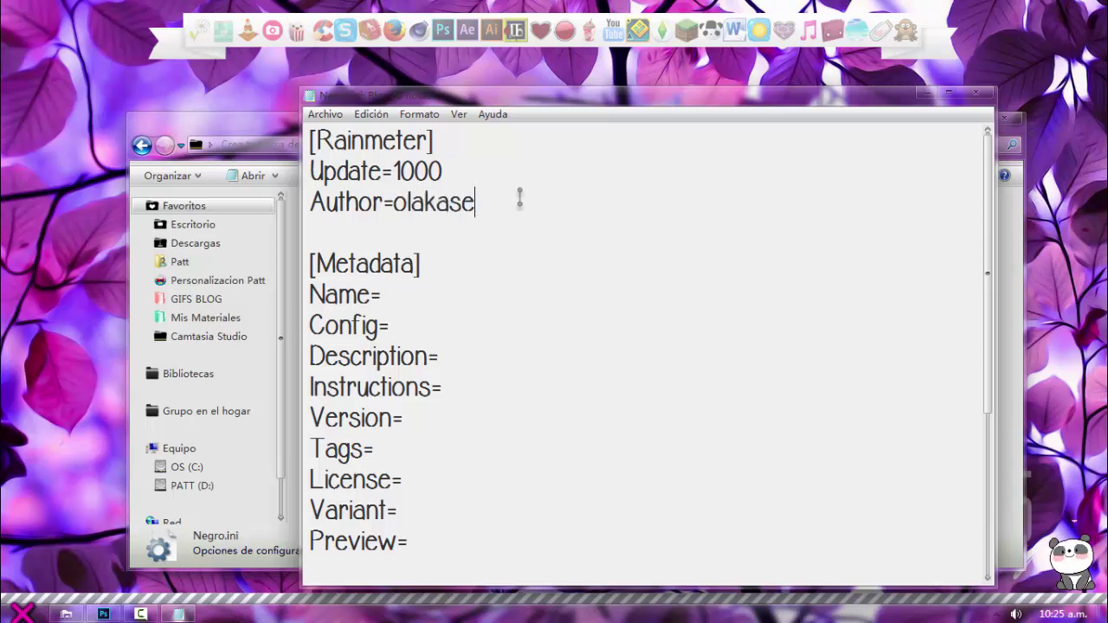
{"action": "scroll", "coordinate": [546, 289], "scroll_direction": "down", "scroll_amount": 3}
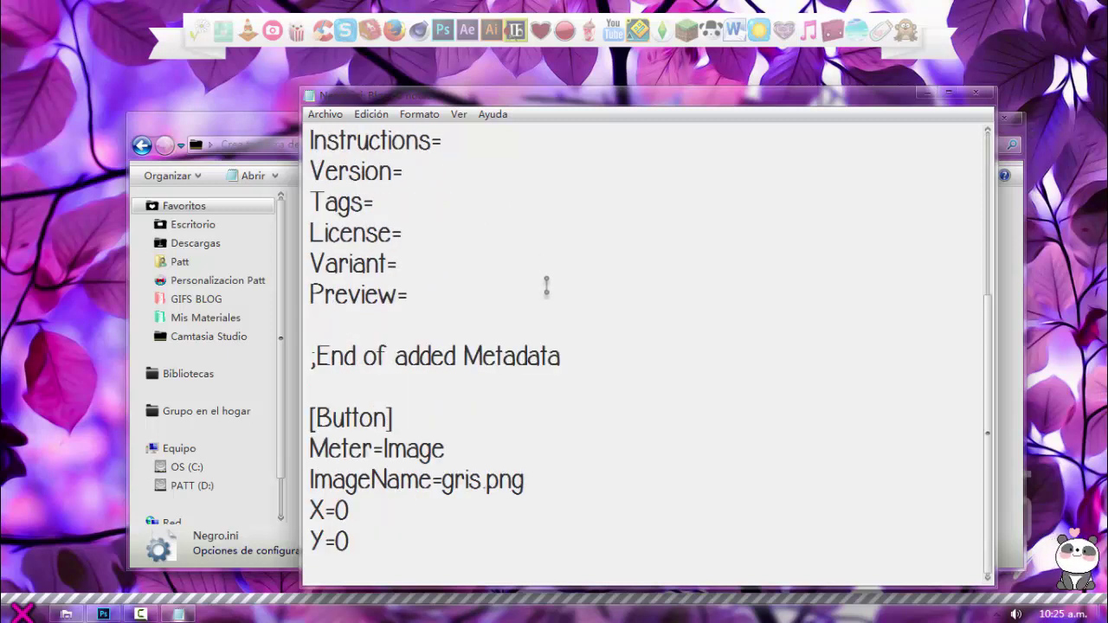
{"action": "left_click", "coordinate": [925, 92]}
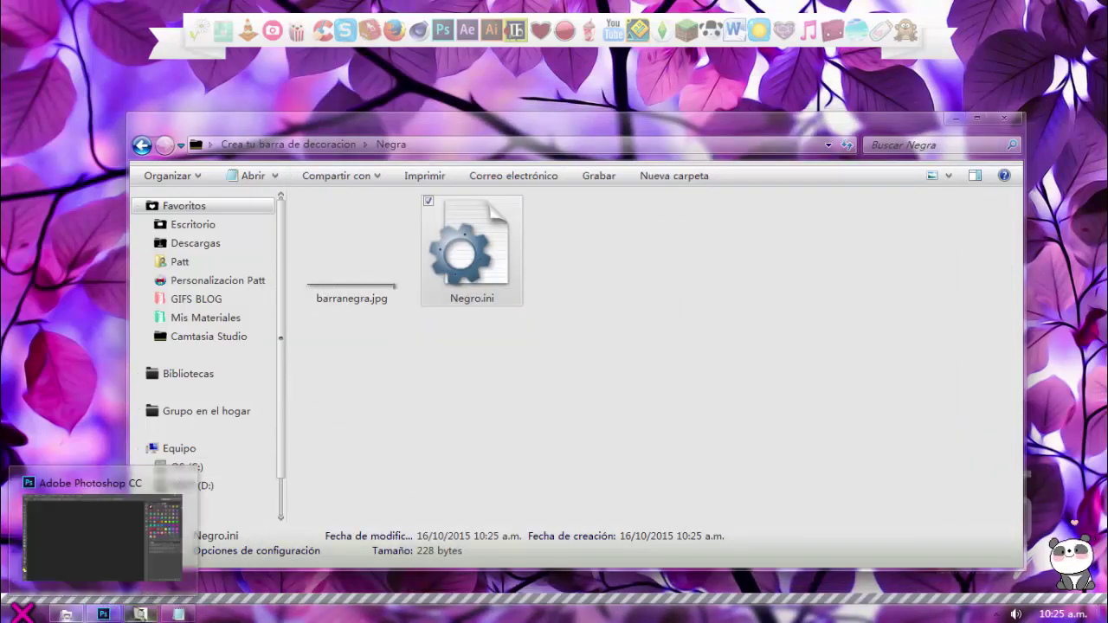
Open barranegra.jpg from the Negra folder in Photoshop, leaving its colour profile unmodified
{"action": "left_click", "coordinate": [145, 547]}
{"action": "left_click", "coordinate": [103, 614]}
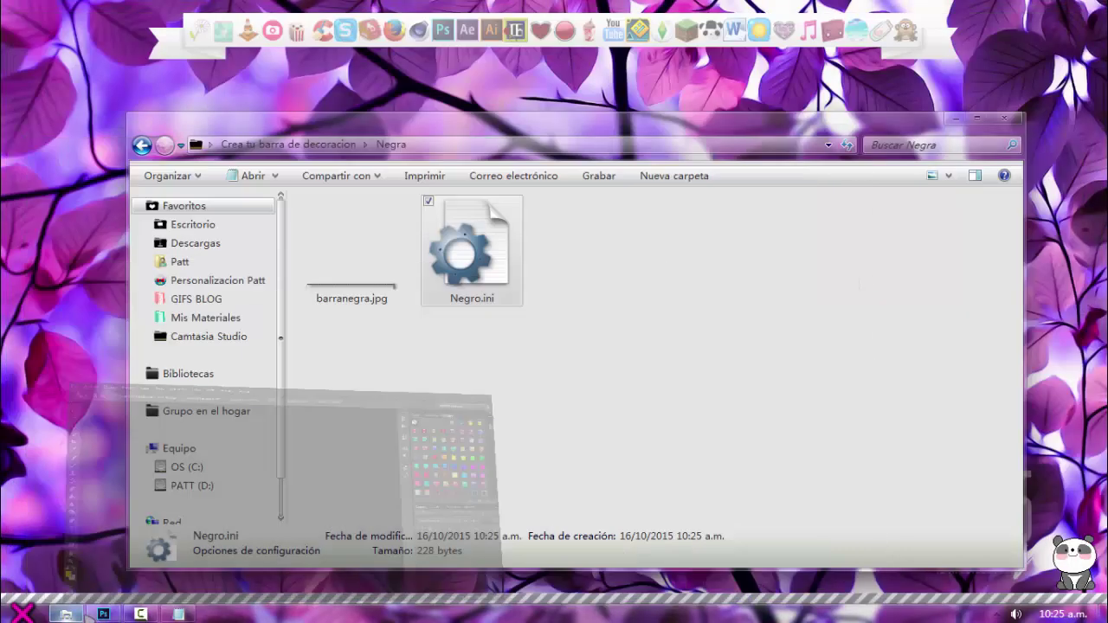
{"action": "left_click", "coordinate": [66, 614]}
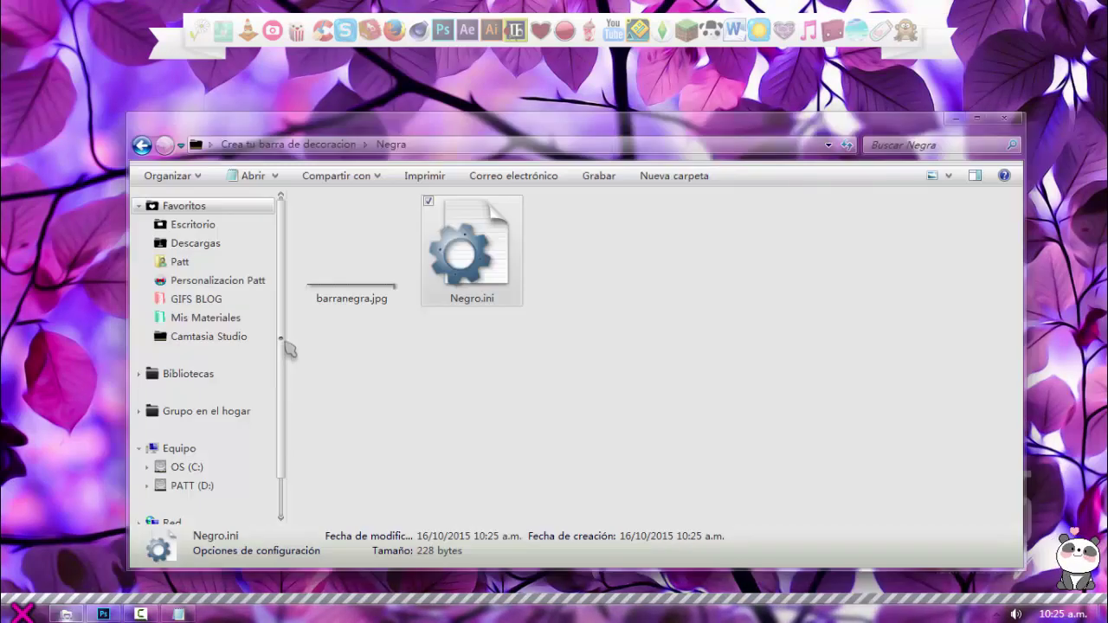
{"action": "left_click", "coordinate": [338, 285]}
{"action": "left_click_drag", "start_coordinate": [119, 611], "coordinate": [346, 363]}
{"action": "key", "text": "z"}
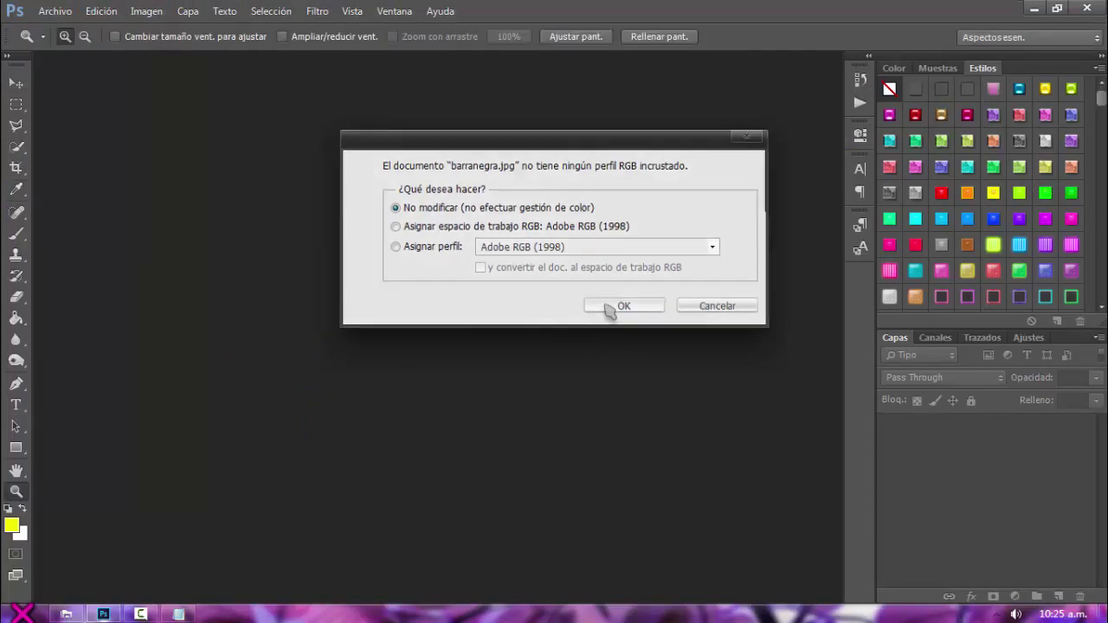
{"action": "left_click", "coordinate": [616, 307]}
Export the bar for web as a PNG-24 with transparency, saving it as barranegra in the Negra folder
{"action": "left_click", "coordinate": [54, 10]}
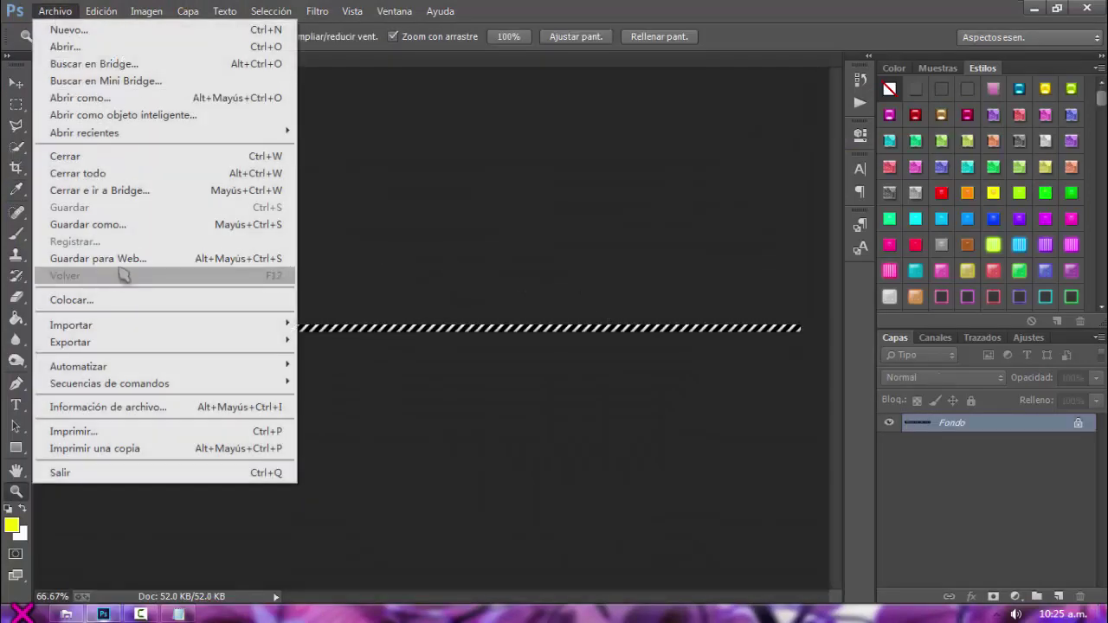
{"action": "left_click", "coordinate": [121, 259]}
{"action": "left_click", "coordinate": [753, 70]}
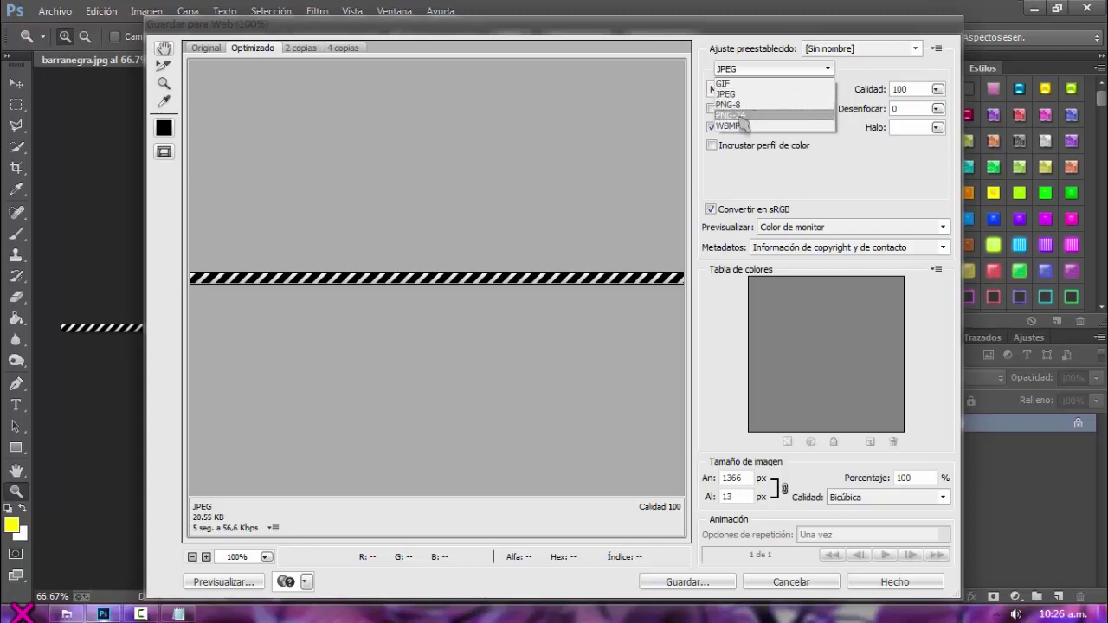
{"action": "left_click", "coordinate": [747, 117]}
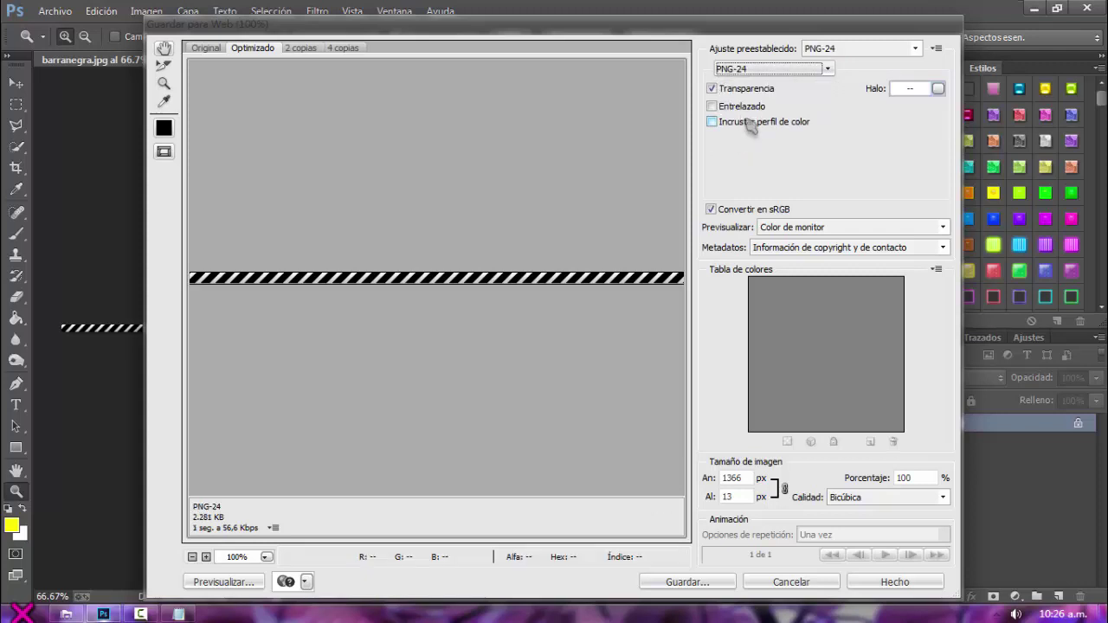
{"action": "left_click", "coordinate": [715, 583]}
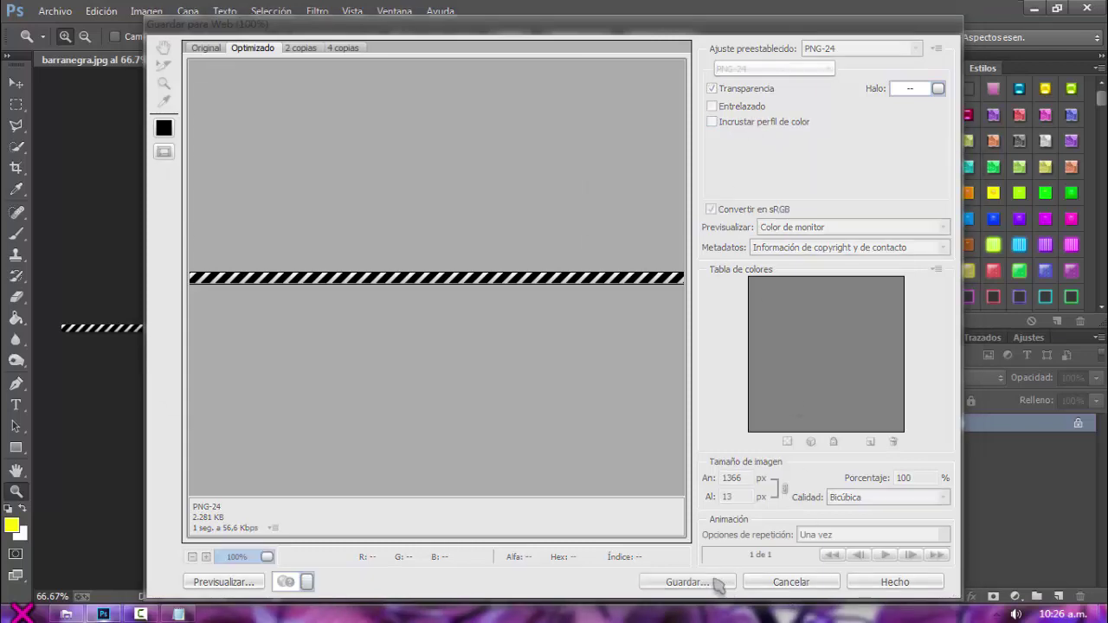
{"action": "left_click", "coordinate": [562, 332]}
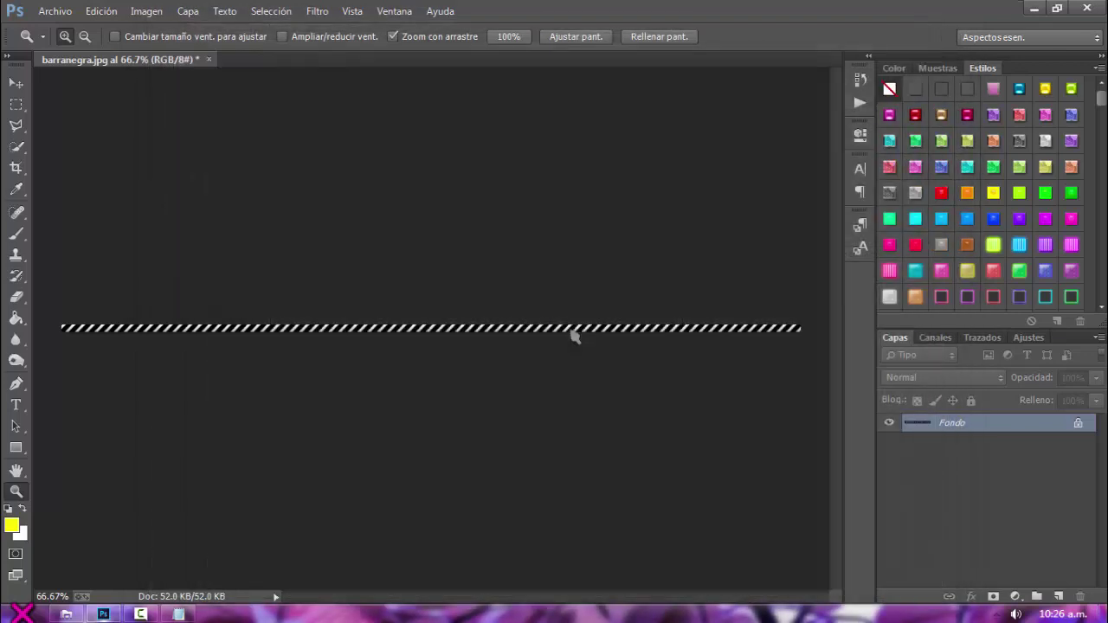
Close barranegra.jpg without saving its changes and minimize Photoshop
{"action": "left_click", "coordinate": [208, 58]}
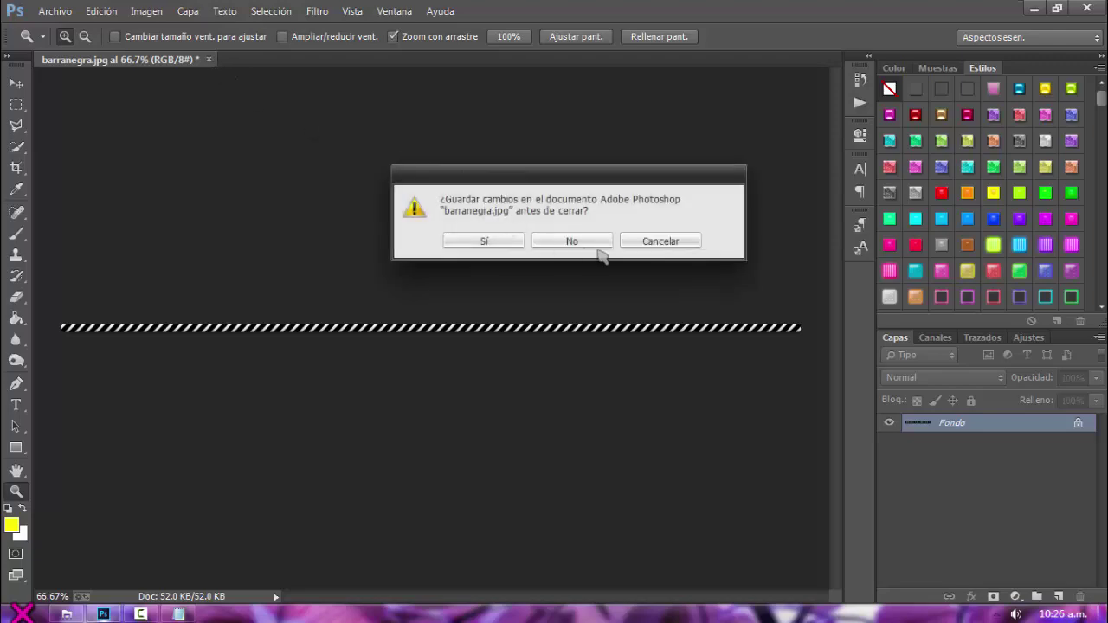
{"action": "left_click", "coordinate": [605, 247]}
{"action": "left_click", "coordinate": [1034, 9]}
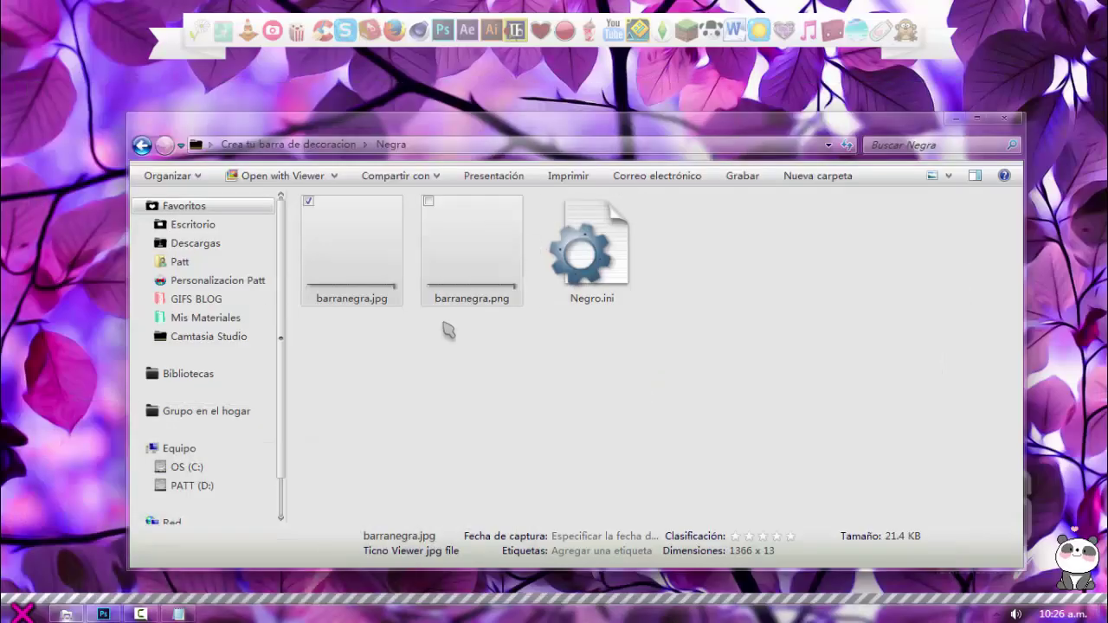
Delete barranegra.jpg from the Negra folder, keeping the PNG version
{"action": "left_click", "coordinate": [430, 274]}
{"action": "left_click", "coordinate": [385, 273]}
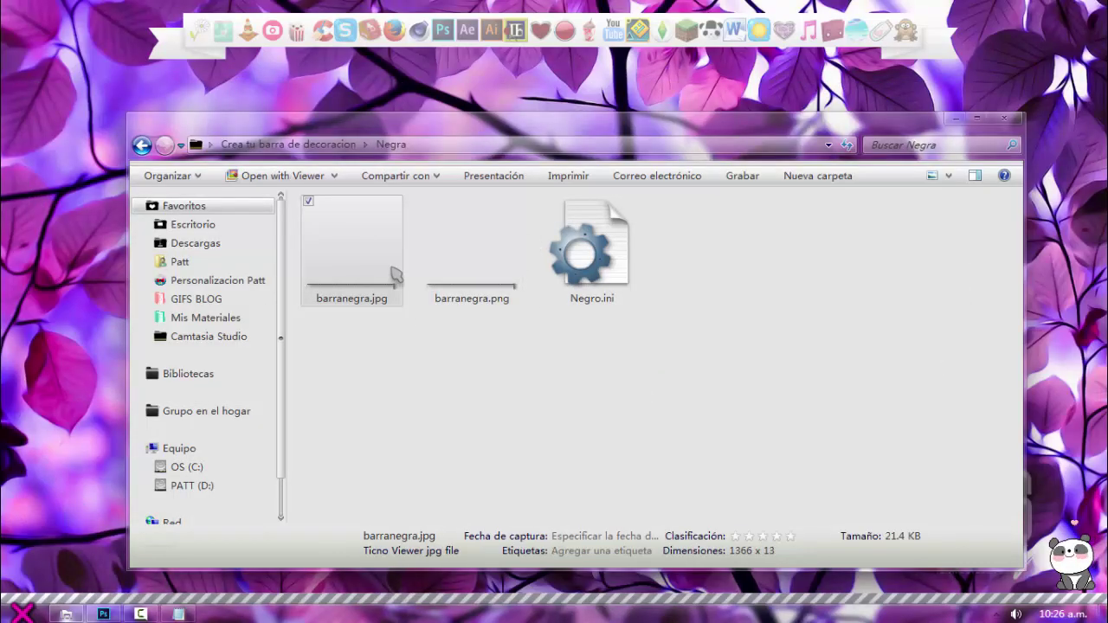
{"action": "key", "text": "Delete"}
{"action": "left_click", "coordinate": [379, 279]}
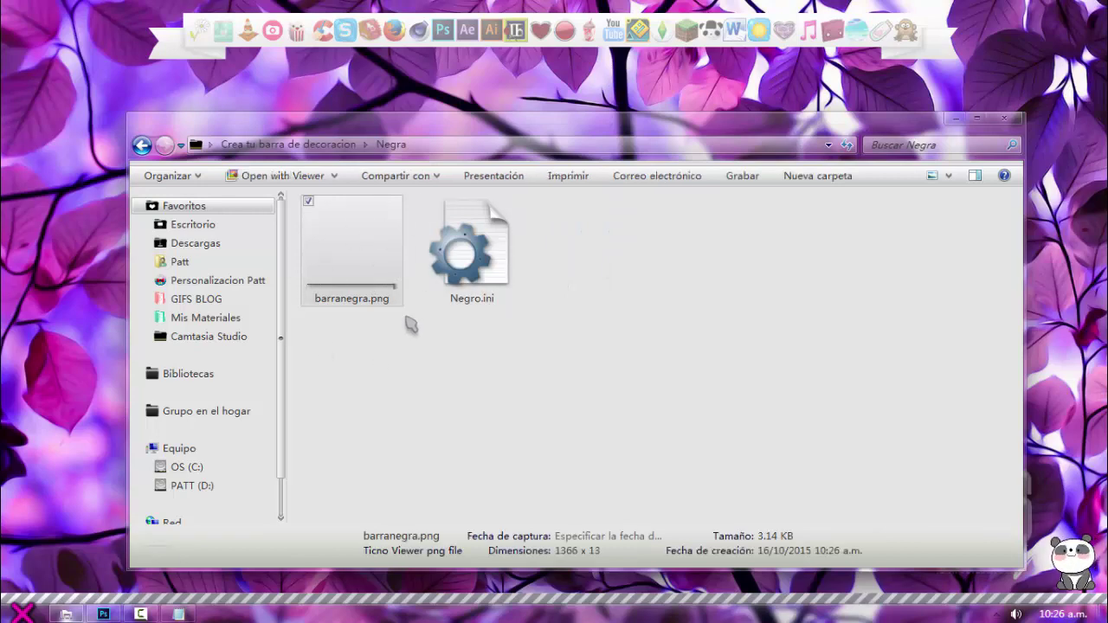
Set ImageName in the Button section of Negro.ini to barranegra.png, matching the image's file name, then save and close the file
{"action": "left_click", "coordinate": [179, 614]}
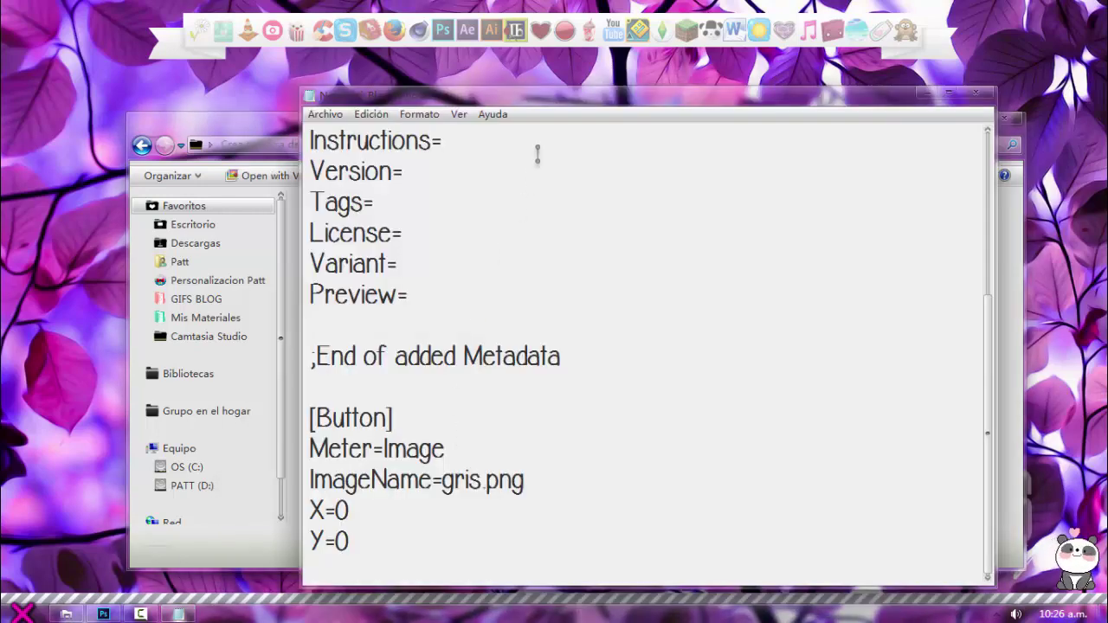
{"action": "left_click_drag", "start_coordinate": [552, 101], "coordinate": [625, 85]}
{"action": "scroll", "coordinate": [626, 329], "scroll_direction": "up", "scroll_amount": 3}
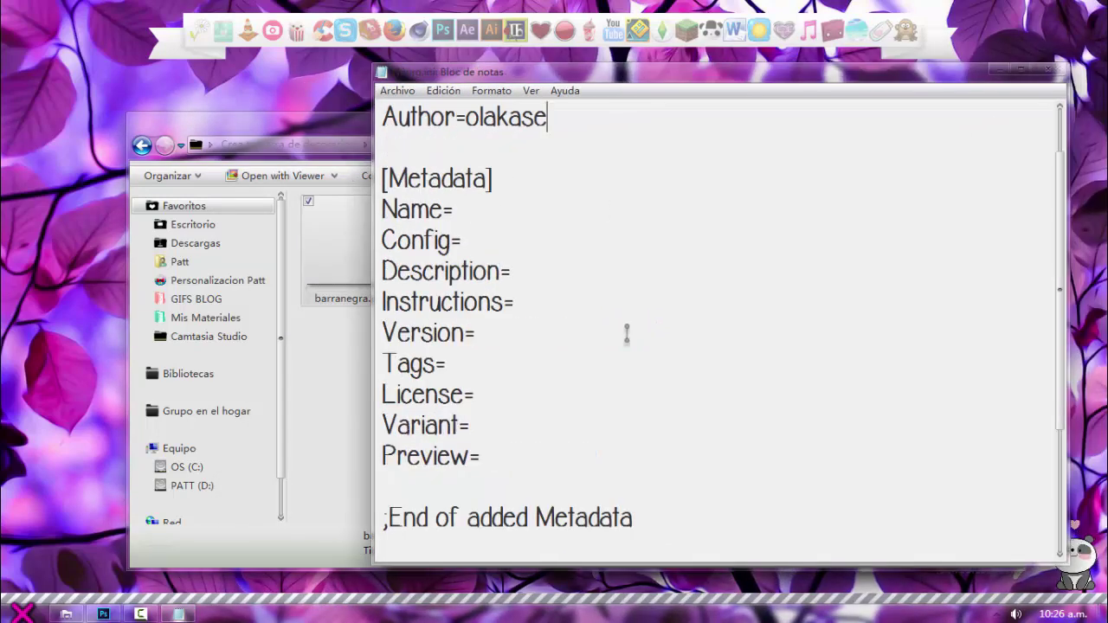
{"action": "scroll", "coordinate": [442, 208], "scroll_direction": "down", "scroll_amount": 3}
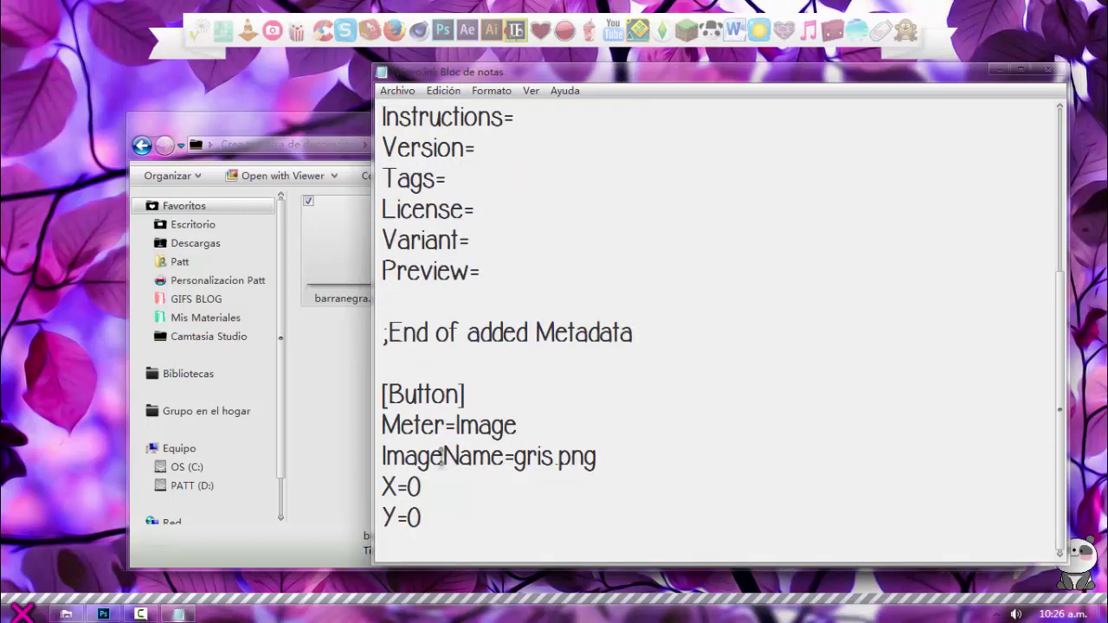
{"action": "left_click", "coordinate": [345, 330]}
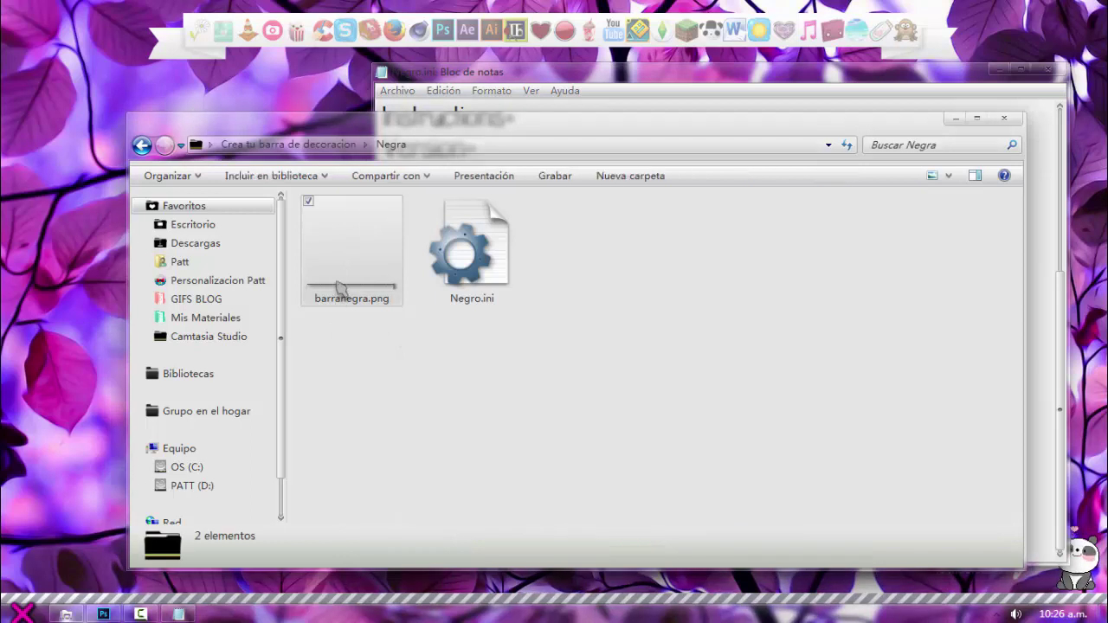
{"action": "left_click", "coordinate": [340, 292]}
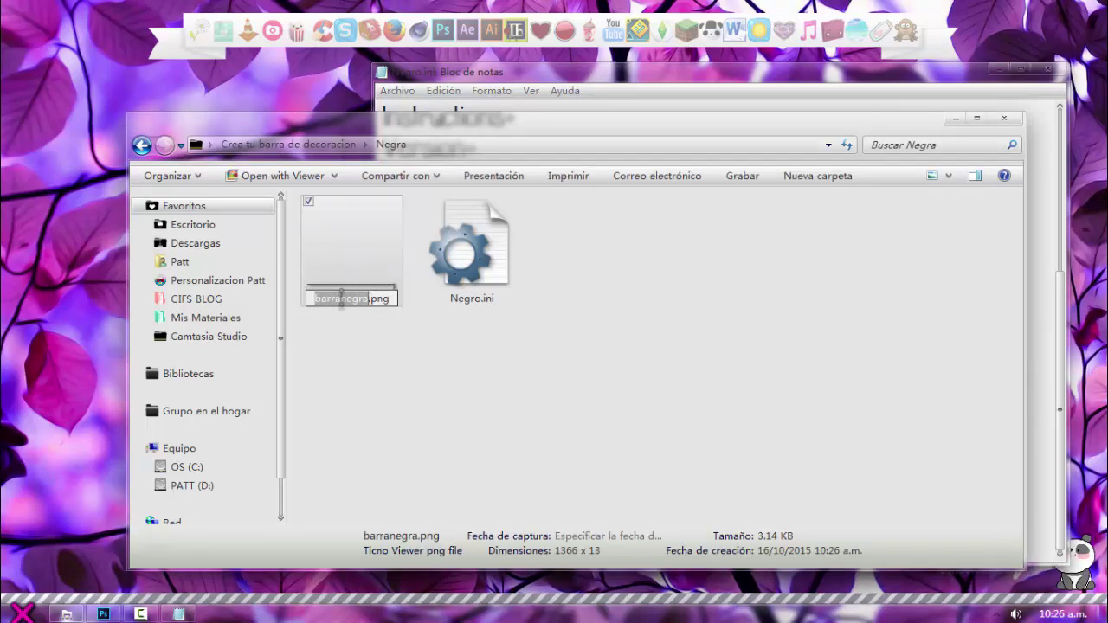
{"action": "left_click", "coordinate": [545, 354]}
{"action": "key", "text": "alt+Tab"}
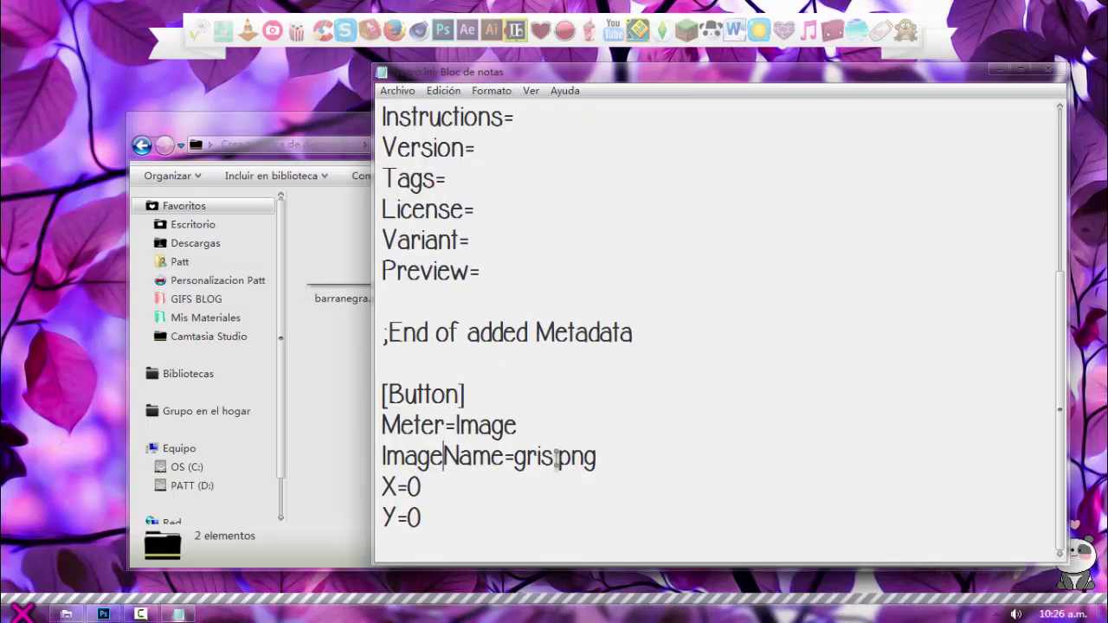
{"action": "left_click_drag", "start_coordinate": [554, 456], "coordinate": [446, 457]}
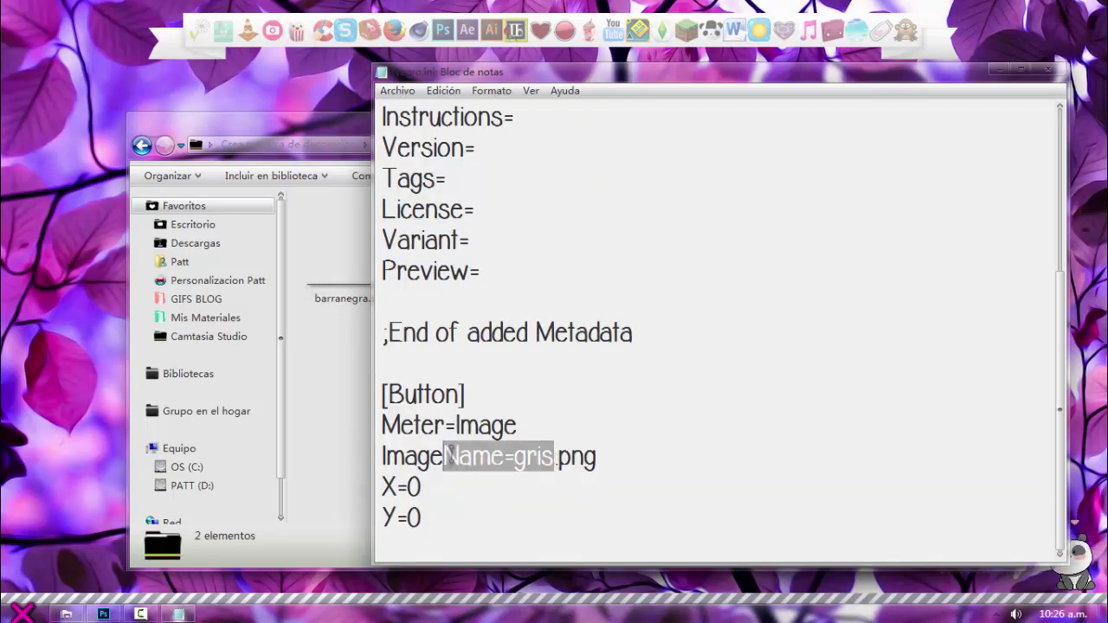
{"action": "left_click_drag", "start_coordinate": [556, 456], "coordinate": [517, 456]}
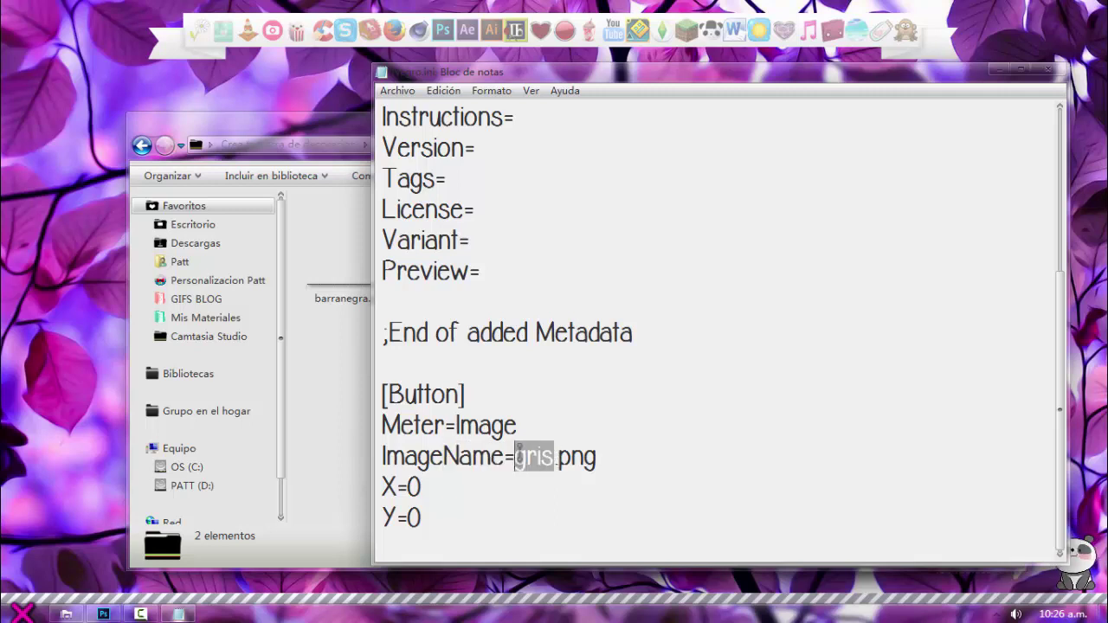
{"action": "type", "text": "barranegra"}
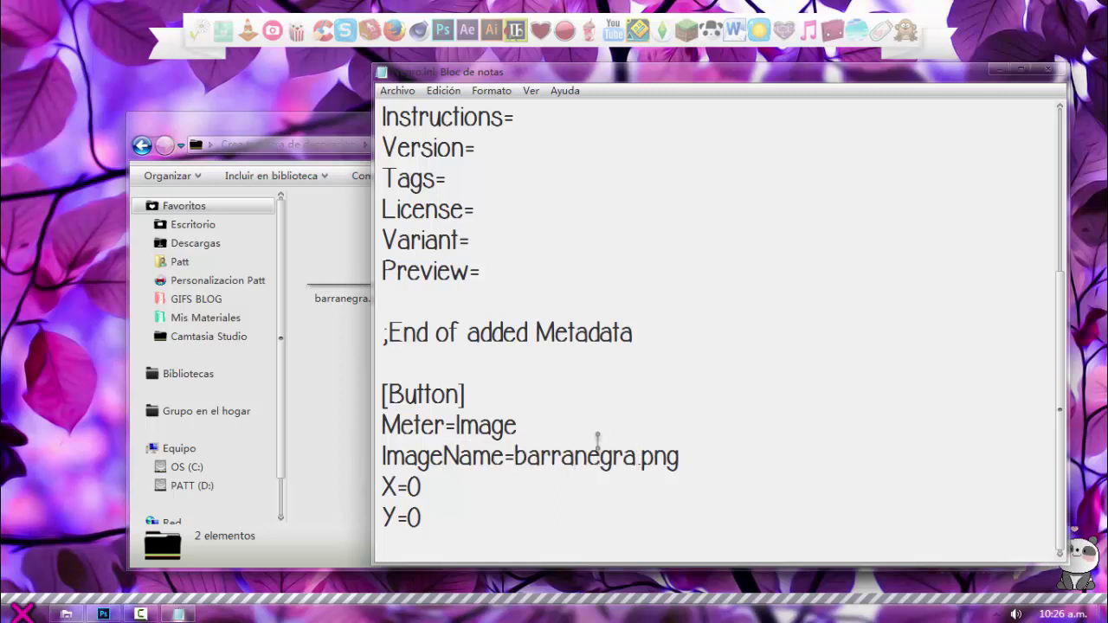
{"action": "left_click", "coordinate": [1049, 68]}
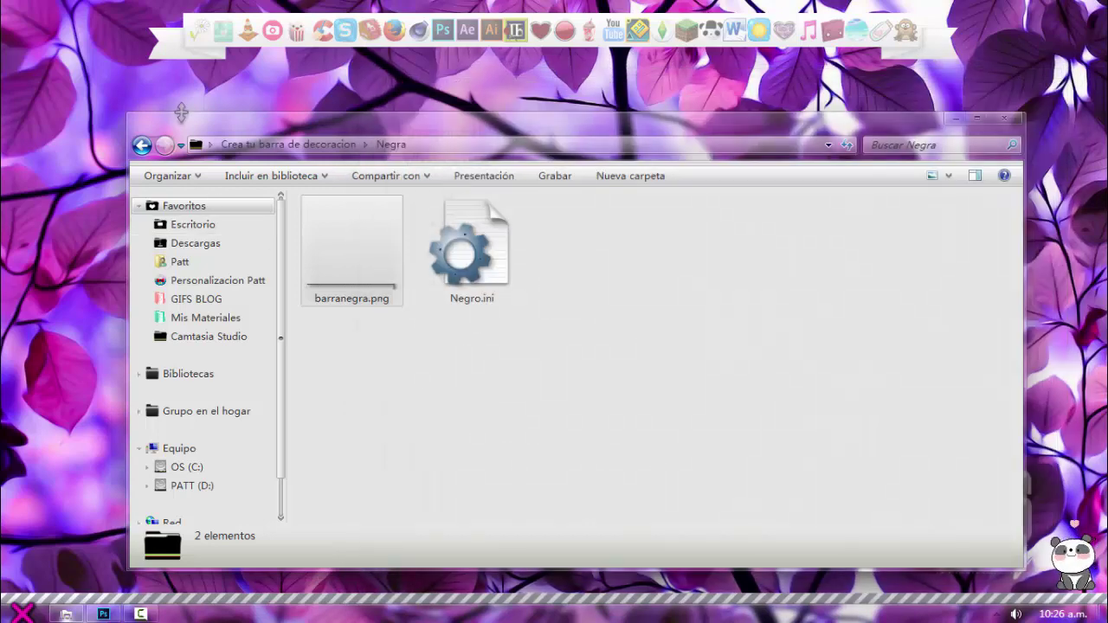
Return to the Crea tu barra de decoracion folder and check which Rainmeter skin the current taskbar bar belongs to
{"action": "left_click", "coordinate": [141, 144]}
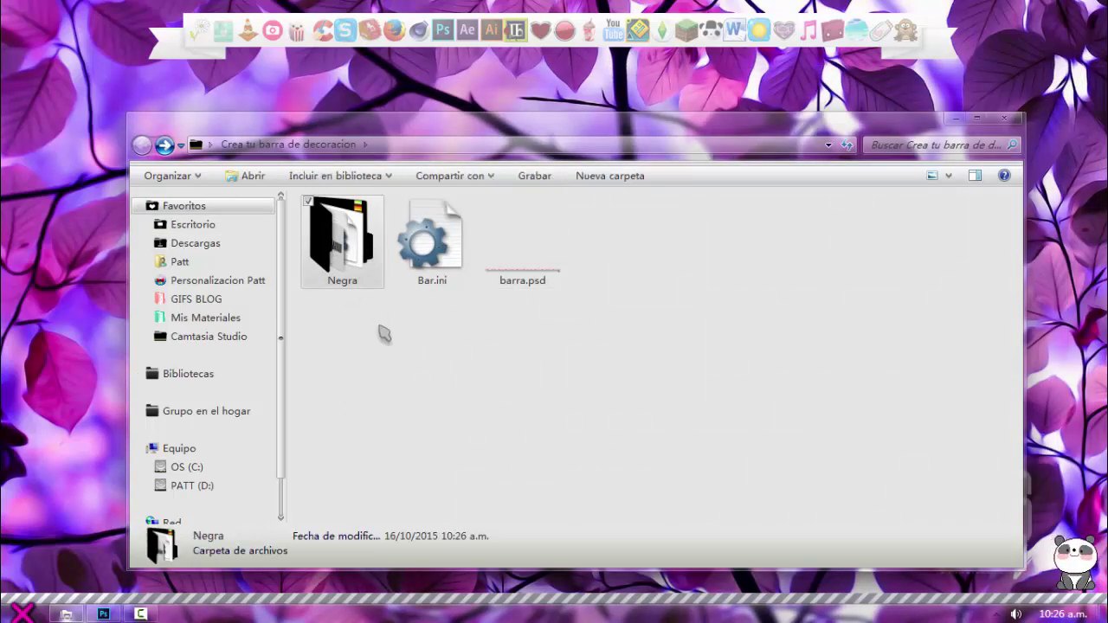
{"action": "left_click", "coordinate": [955, 118]}
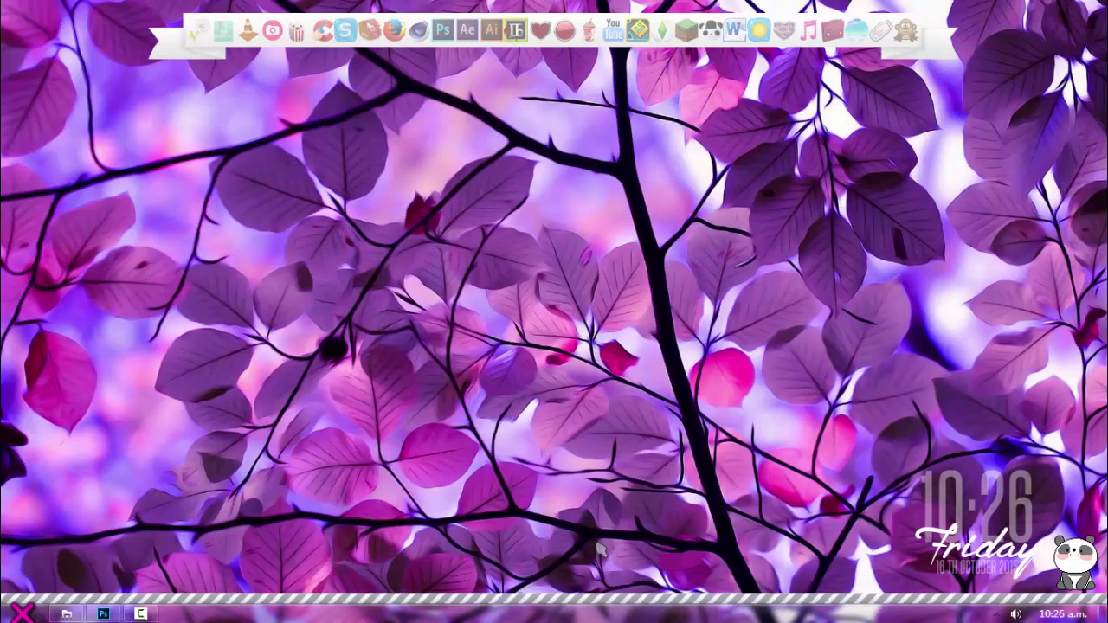
{"action": "right_click", "coordinate": [621, 602]}
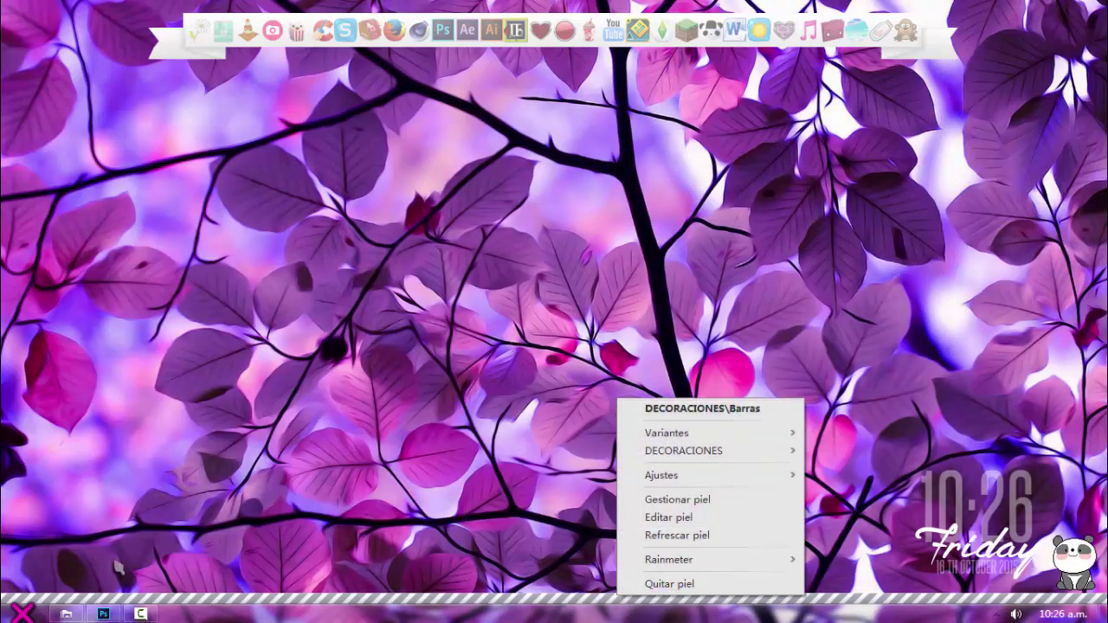
{"action": "left_click", "coordinate": [66, 614]}
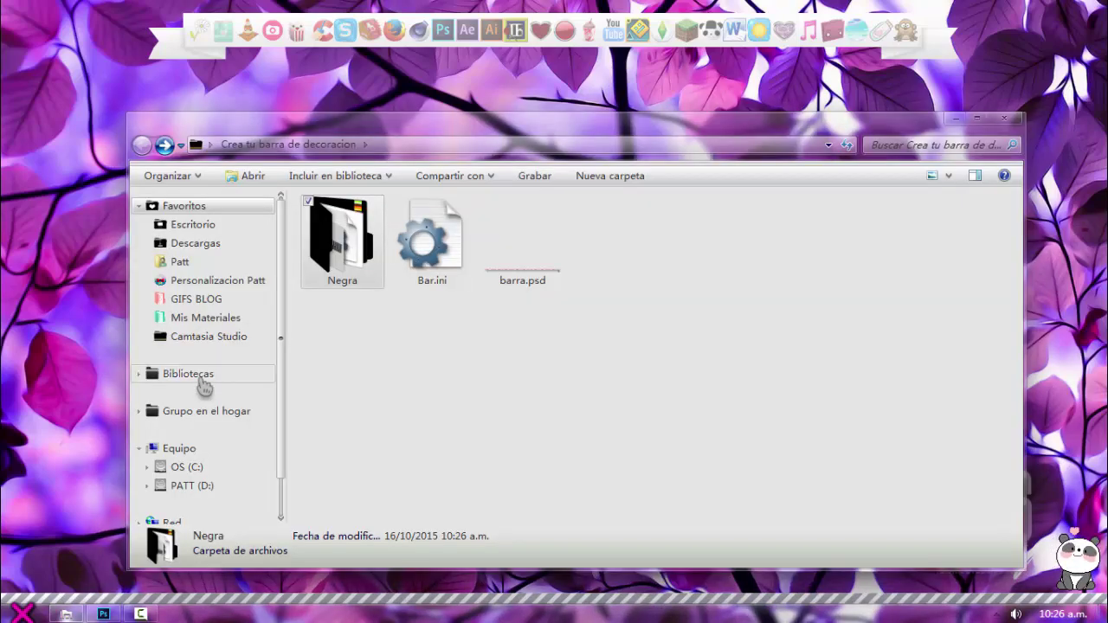
Open the Barras folder inside DECORACIONES in Rainmeter's Skins folder, within the Documentos library
{"action": "left_click", "coordinate": [205, 372]}
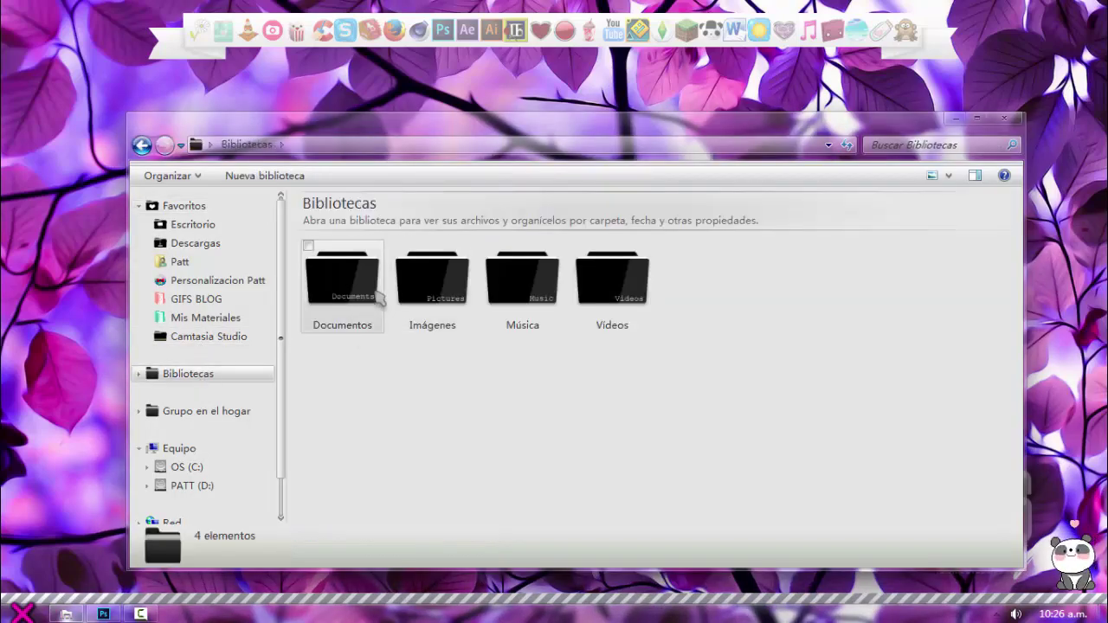
{"action": "double_click", "coordinate": [379, 297]}
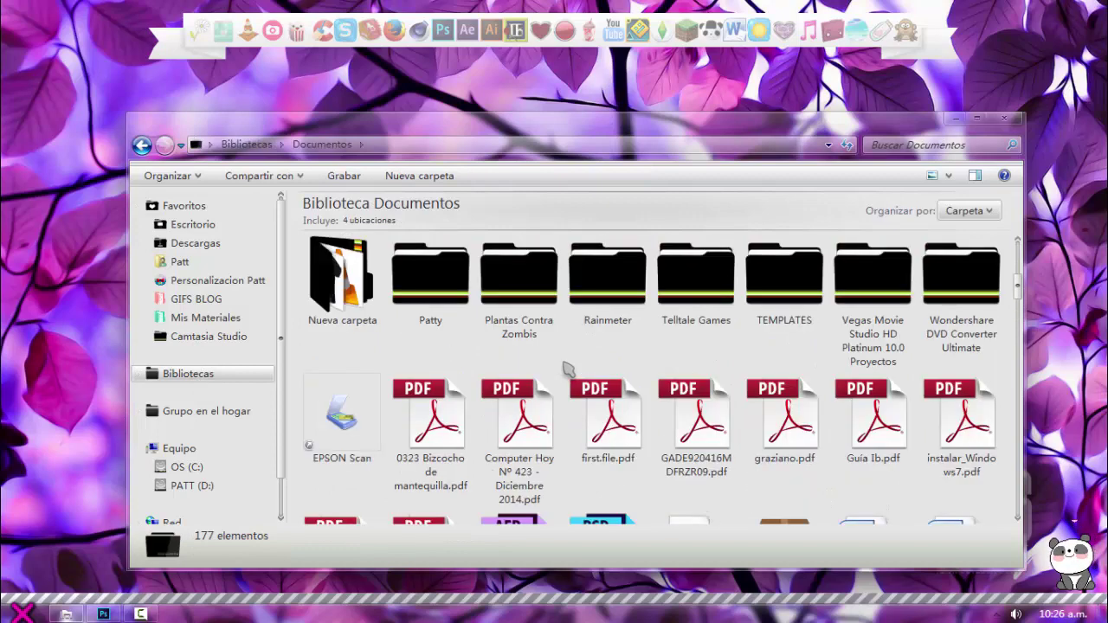
{"action": "double_click", "coordinate": [606, 281]}
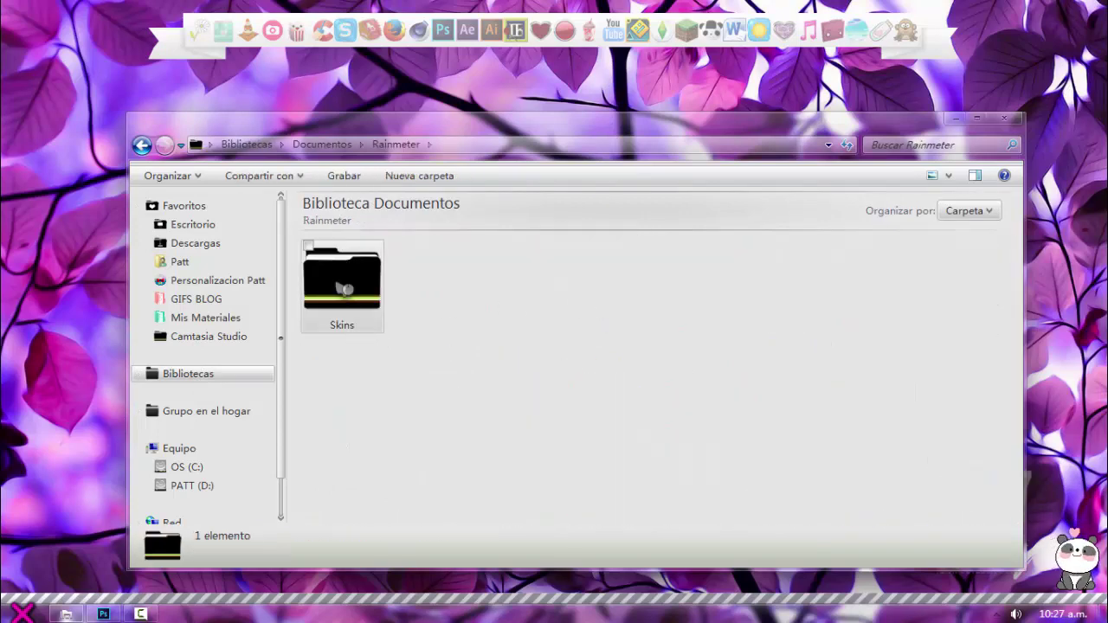
{"action": "left_click", "coordinate": [343, 288]}
{"action": "double_click", "coordinate": [344, 288]}
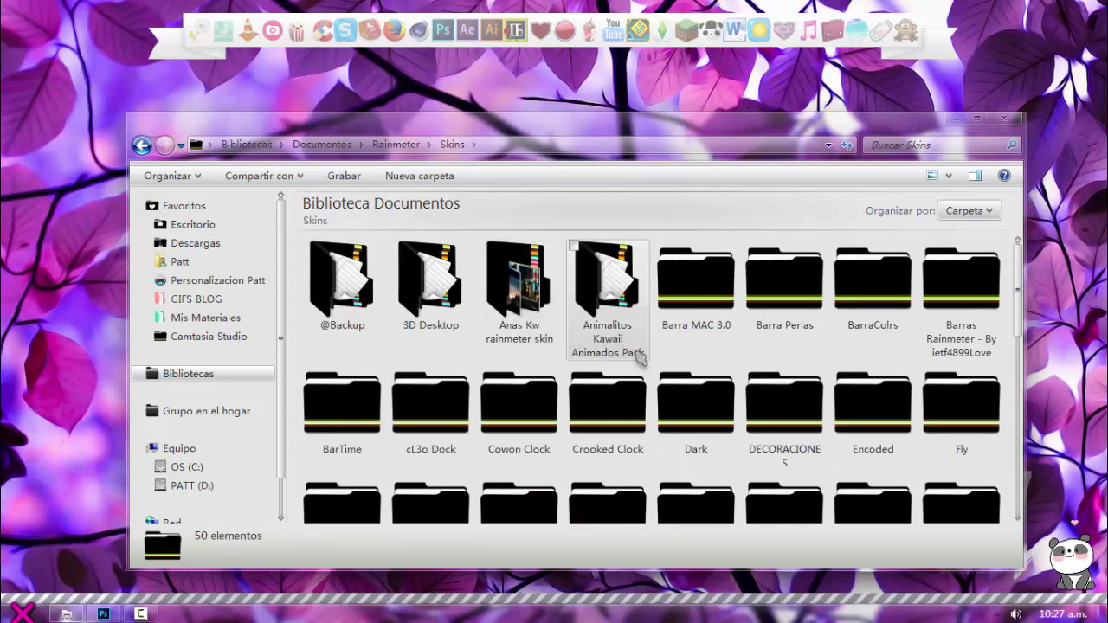
{"action": "left_click", "coordinate": [771, 407]}
{"action": "double_click", "coordinate": [751, 381]}
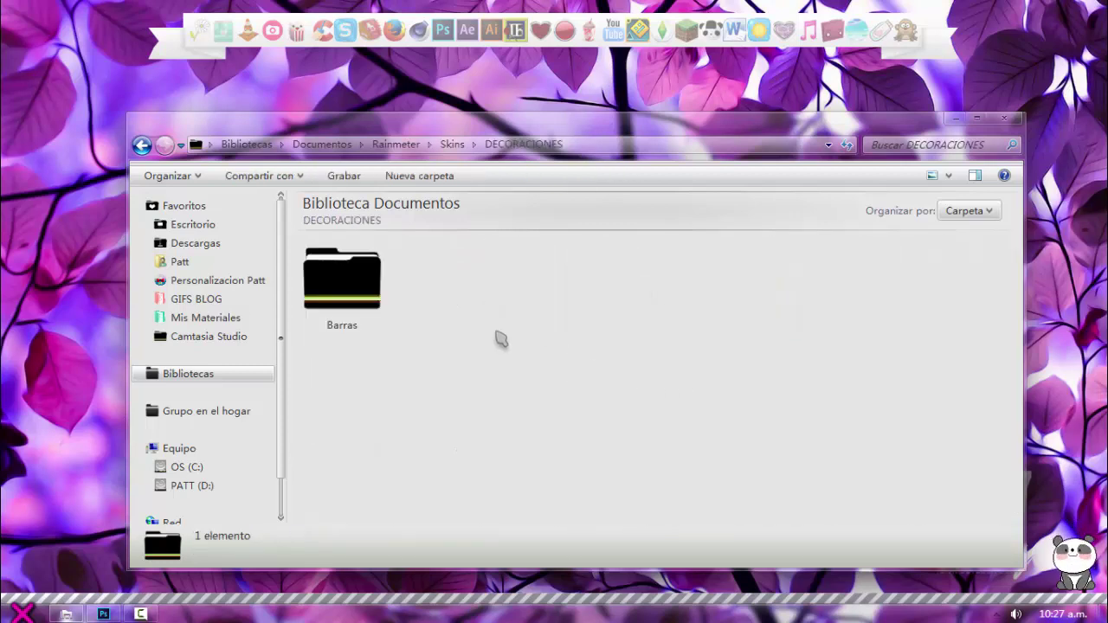
{"action": "left_click", "coordinate": [384, 289]}
{"action": "double_click", "coordinate": [384, 288]}
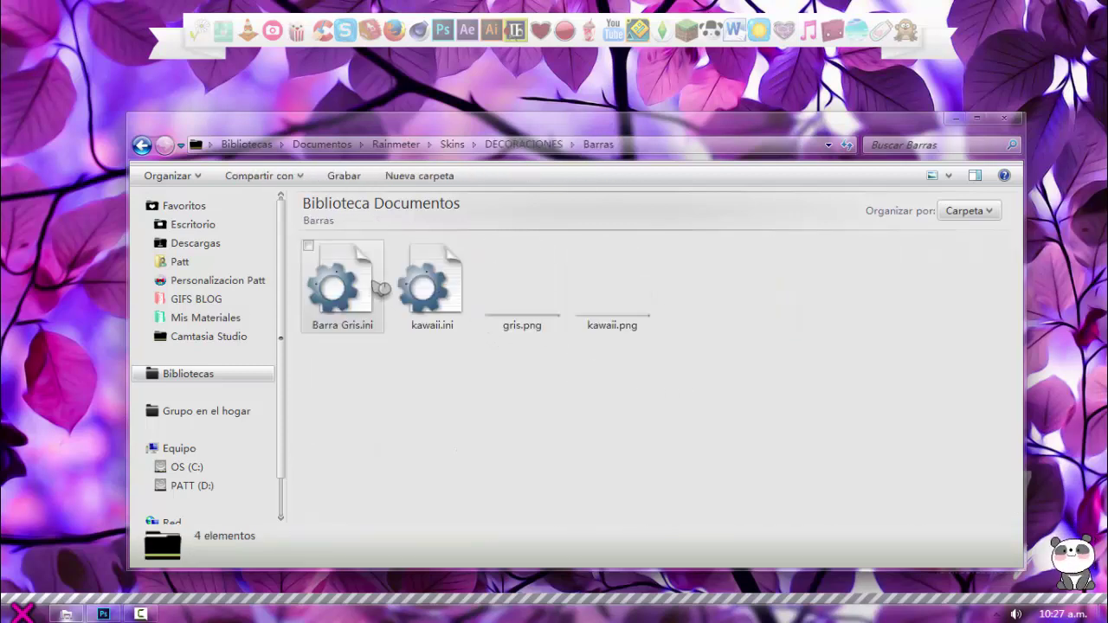
Paste the Negra folder into the Barras skin folder and close the folder window
{"action": "right_click", "coordinate": [460, 388]}
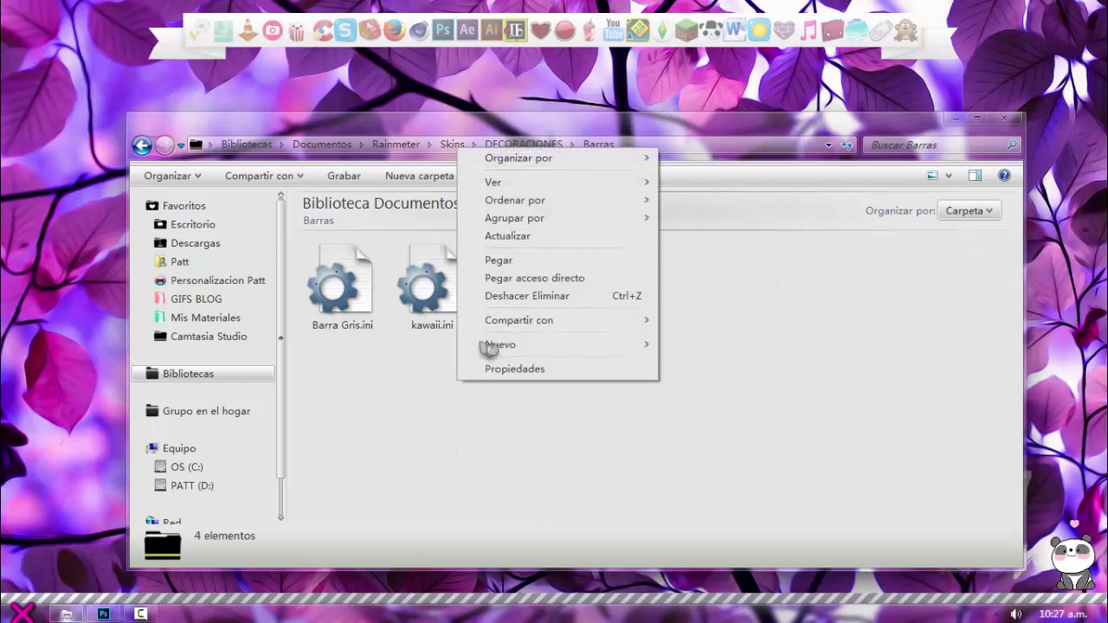
{"action": "left_click", "coordinate": [542, 261]}
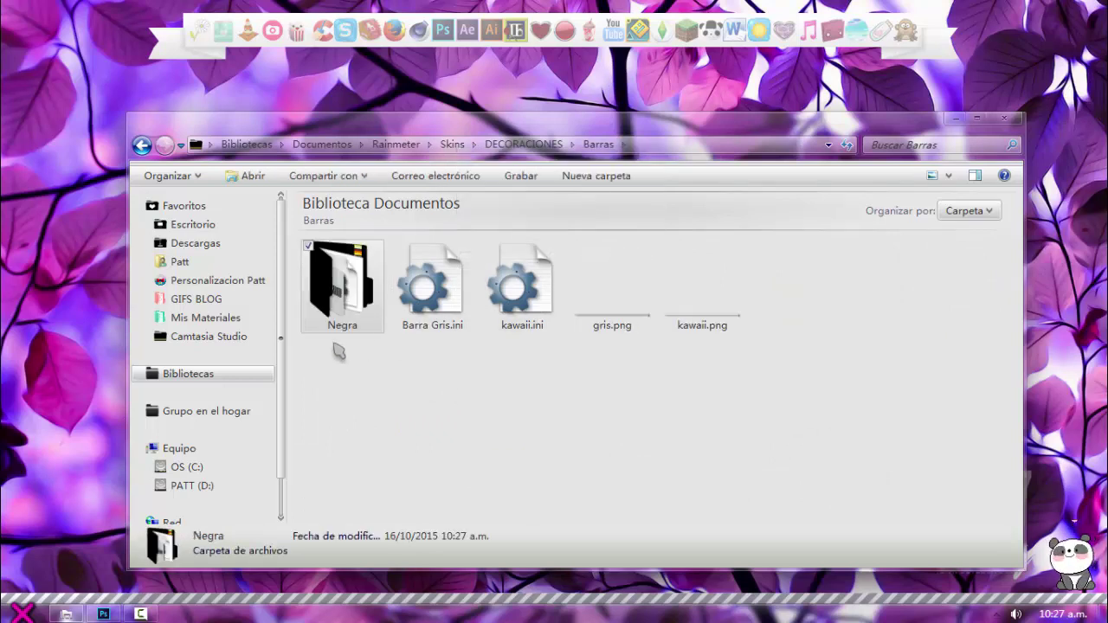
{"action": "left_click", "coordinate": [336, 351]}
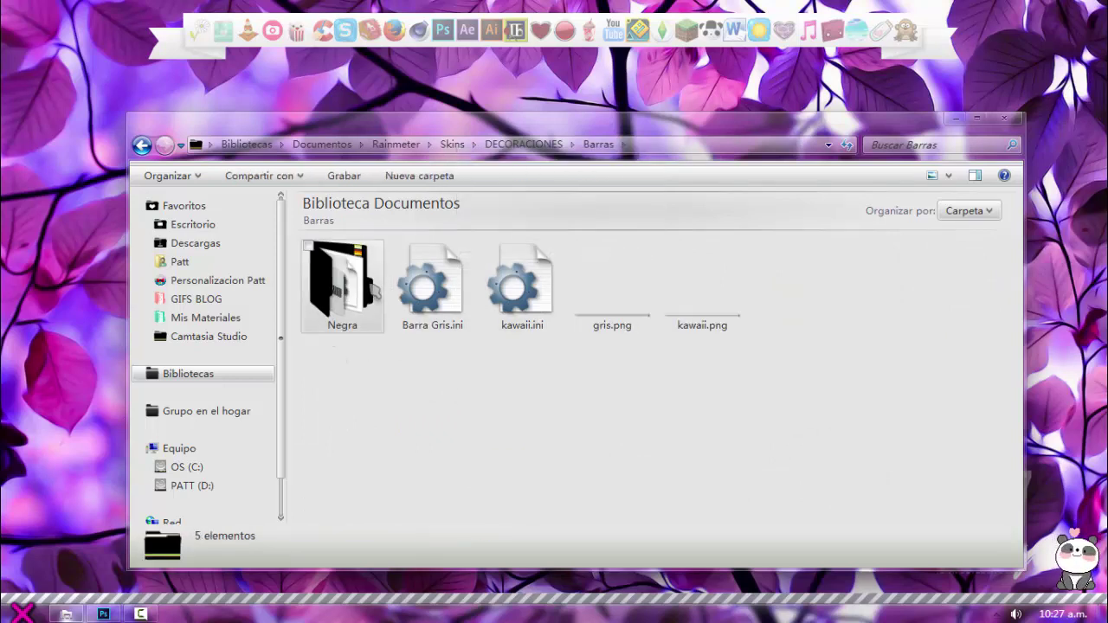
{"action": "left_click", "coordinate": [1003, 119]}
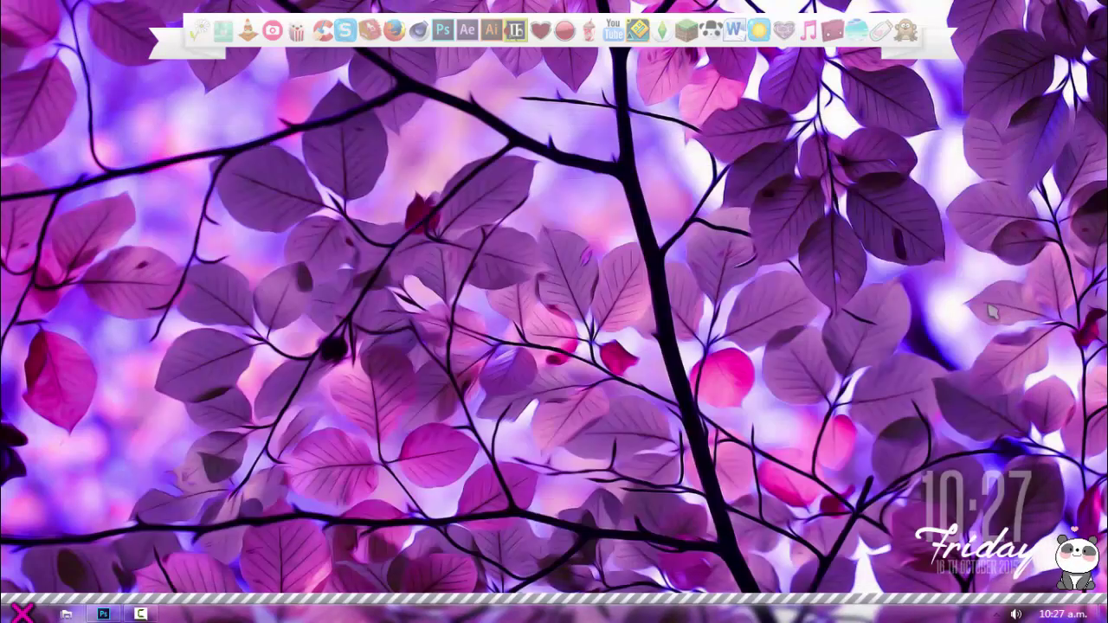
Refresh all Rainmeter skins so the newly added Negra folder is recognised
{"action": "left_click", "coordinate": [998, 614]}
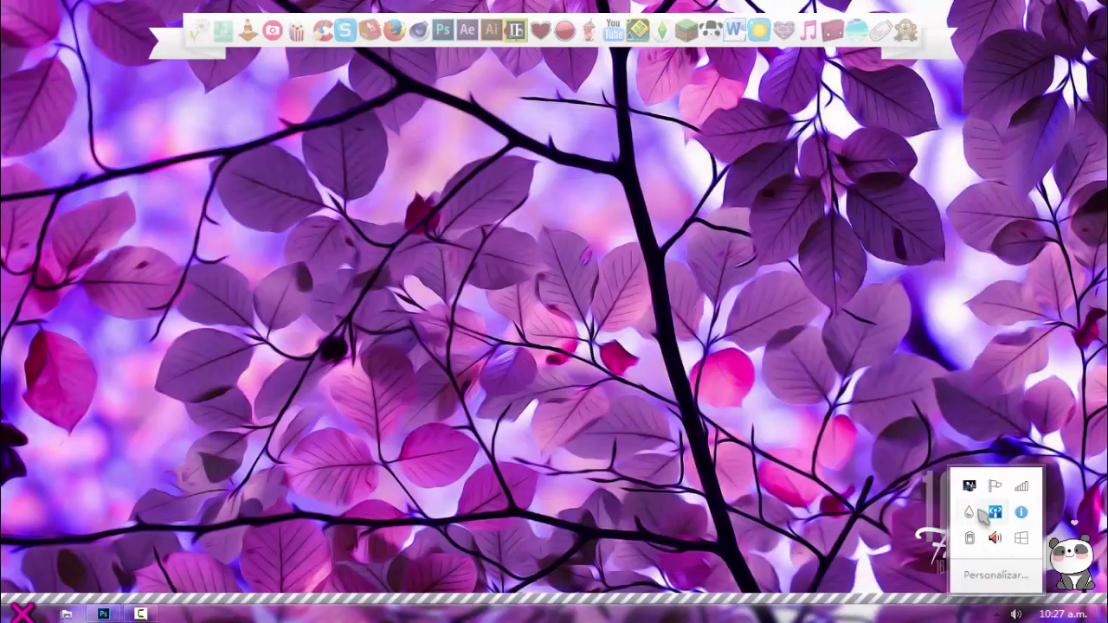
{"action": "right_click", "coordinate": [974, 514]}
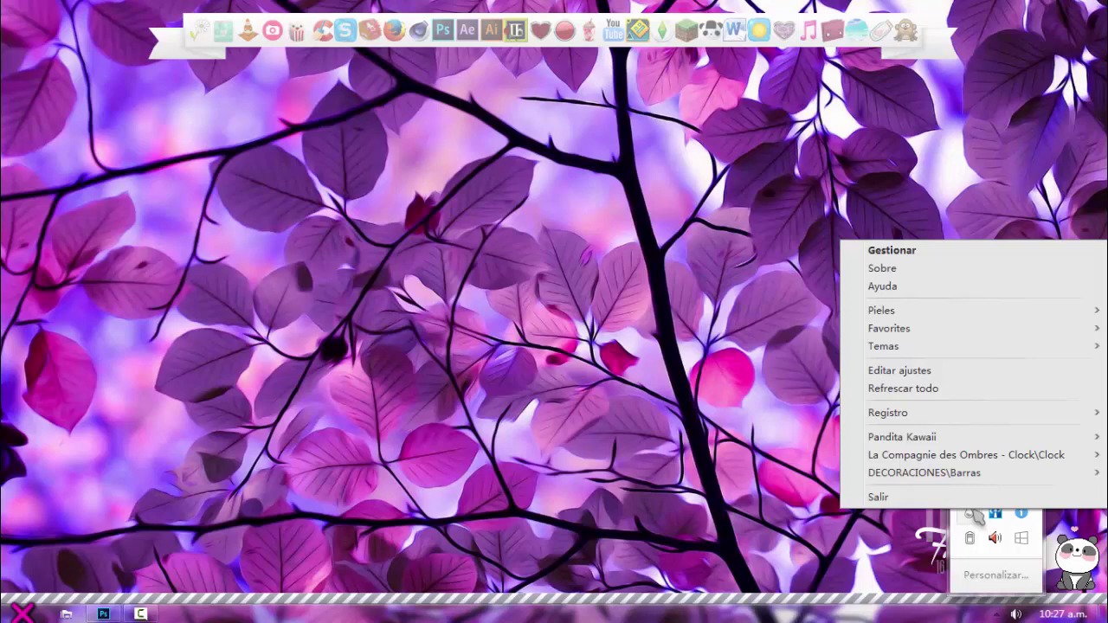
{"action": "left_click", "coordinate": [921, 392]}
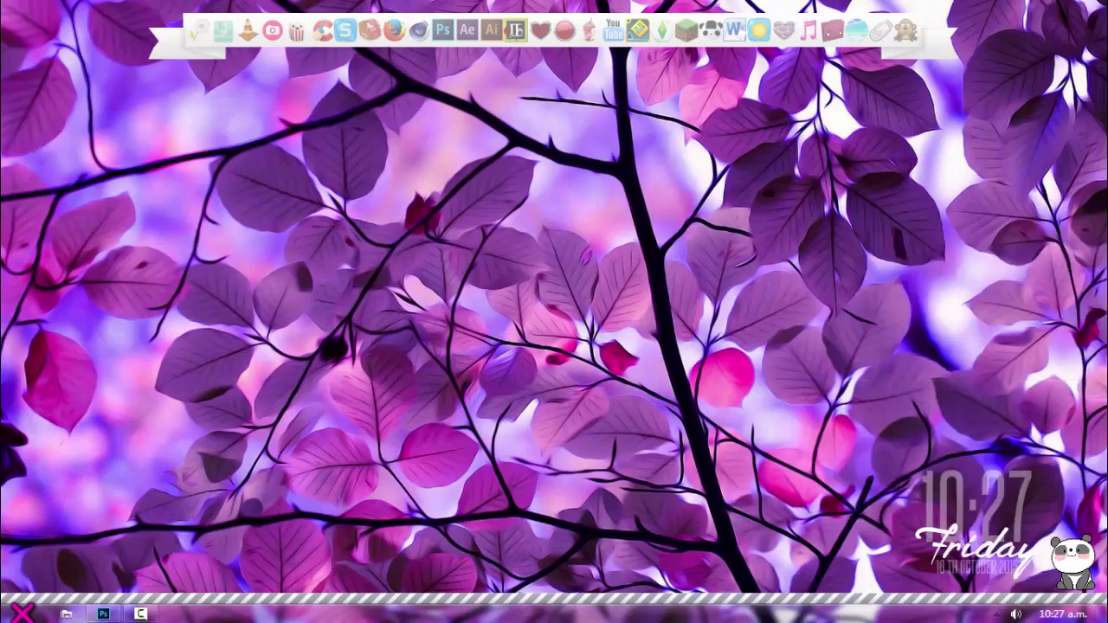
{"action": "right_click", "coordinate": [677, 605]}
Load the Negro.ini skin from DECORACIONES, Barras, Negra in Rainmeter
{"action": "left_click", "coordinate": [989, 613]}
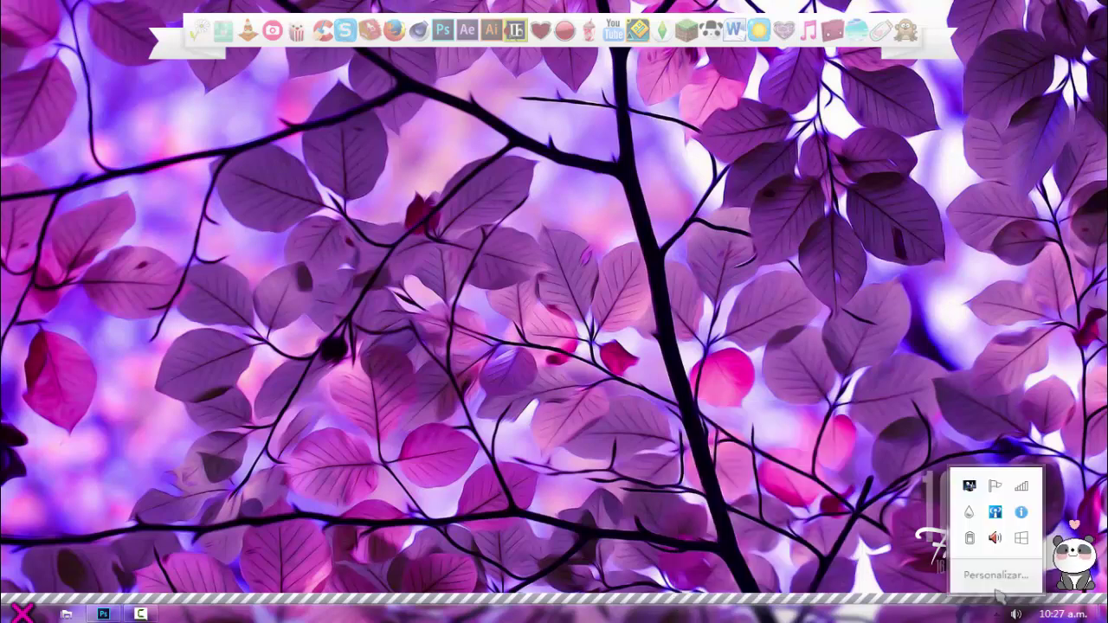
{"action": "right_click", "coordinate": [970, 513]}
{"action": "mouse_move", "coordinate": [909, 312]}
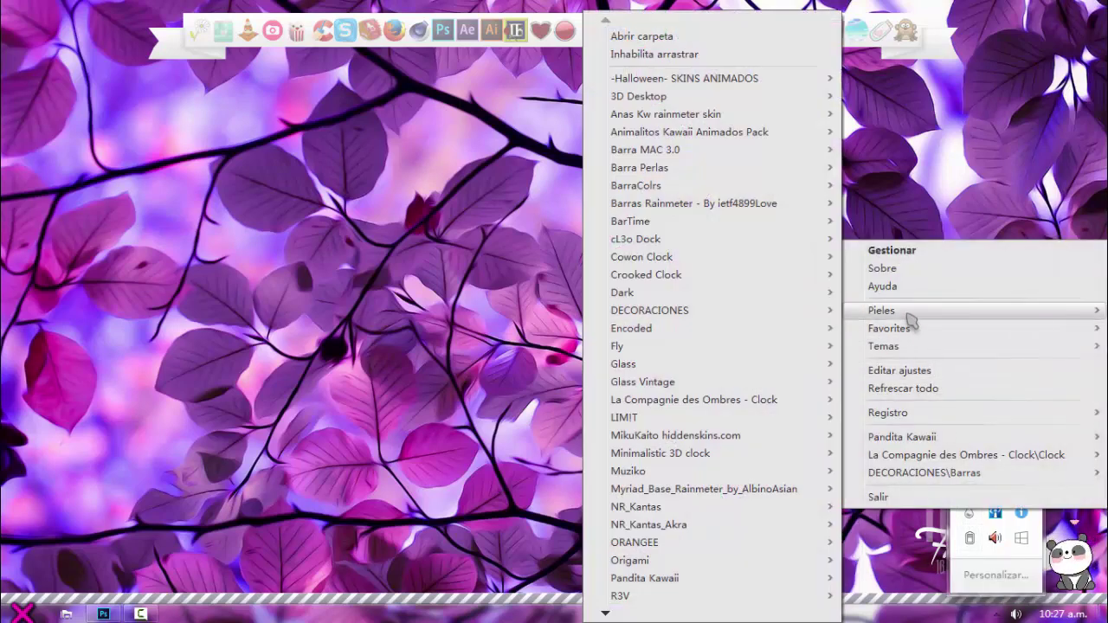
{"action": "mouse_move", "coordinate": [743, 314]}
{"action": "mouse_move", "coordinate": [876, 317]}
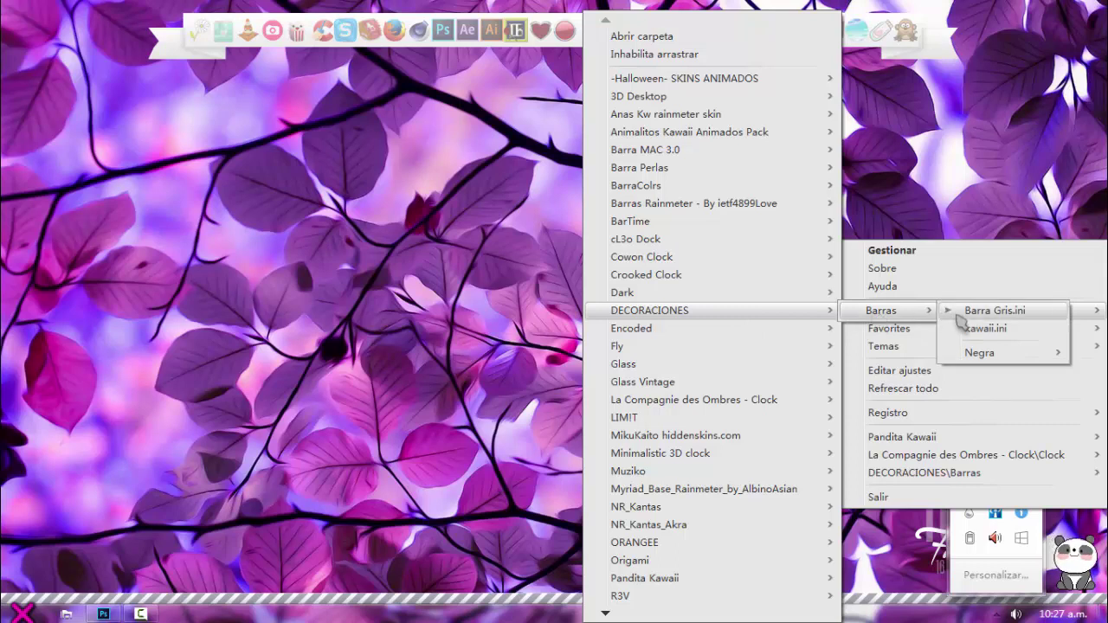
{"action": "mouse_move", "coordinate": [982, 353]}
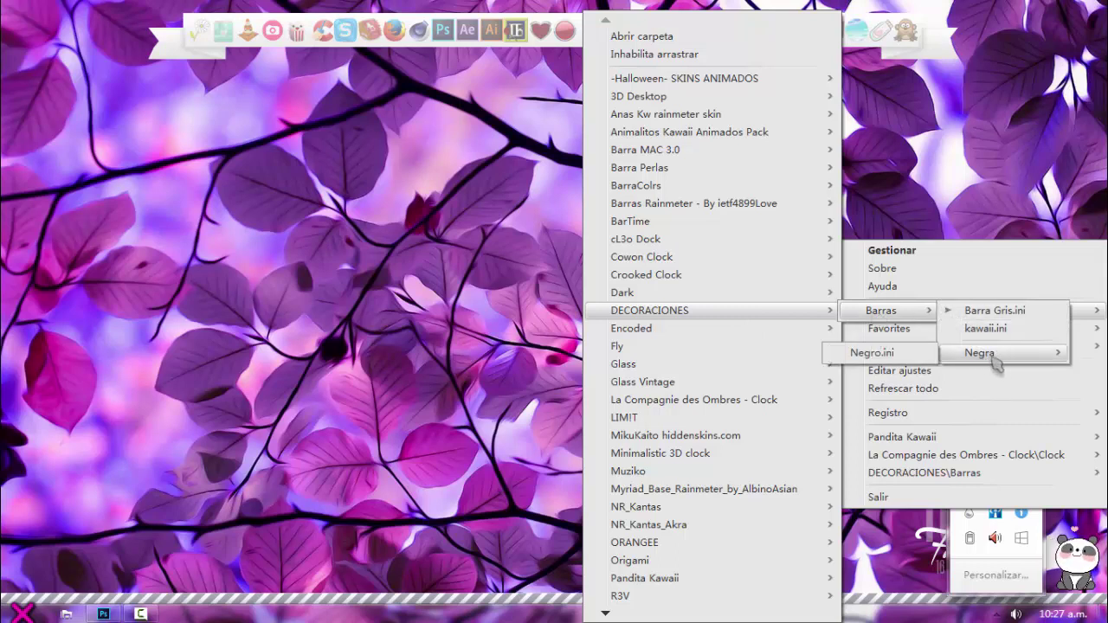
{"action": "left_click", "coordinate": [872, 353]}
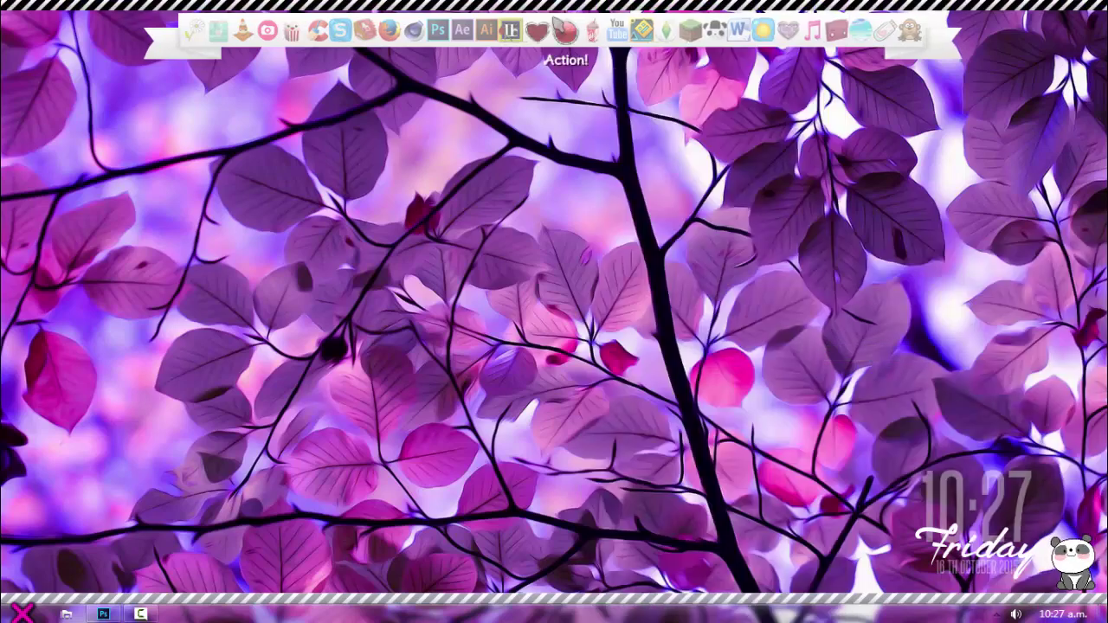
Move the black striped bar down to mid-desktop, then reposition it higher, in the upper half of the desktop
{"action": "left_click_drag", "start_coordinate": [556, 10], "coordinate": [592, 366]}
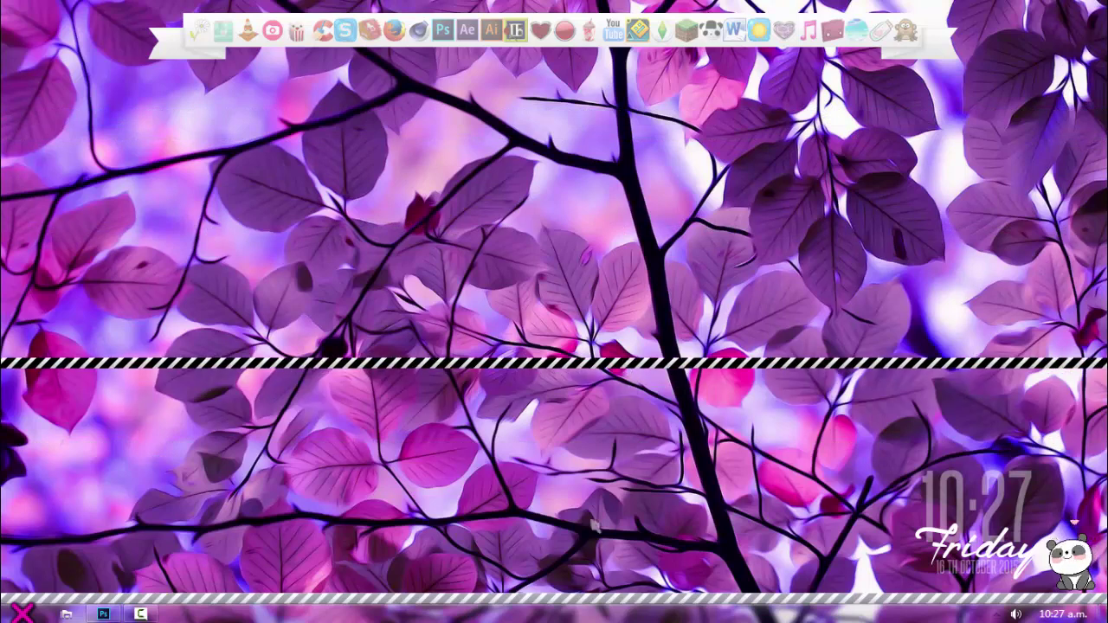
{"action": "right_click", "coordinate": [611, 606]}
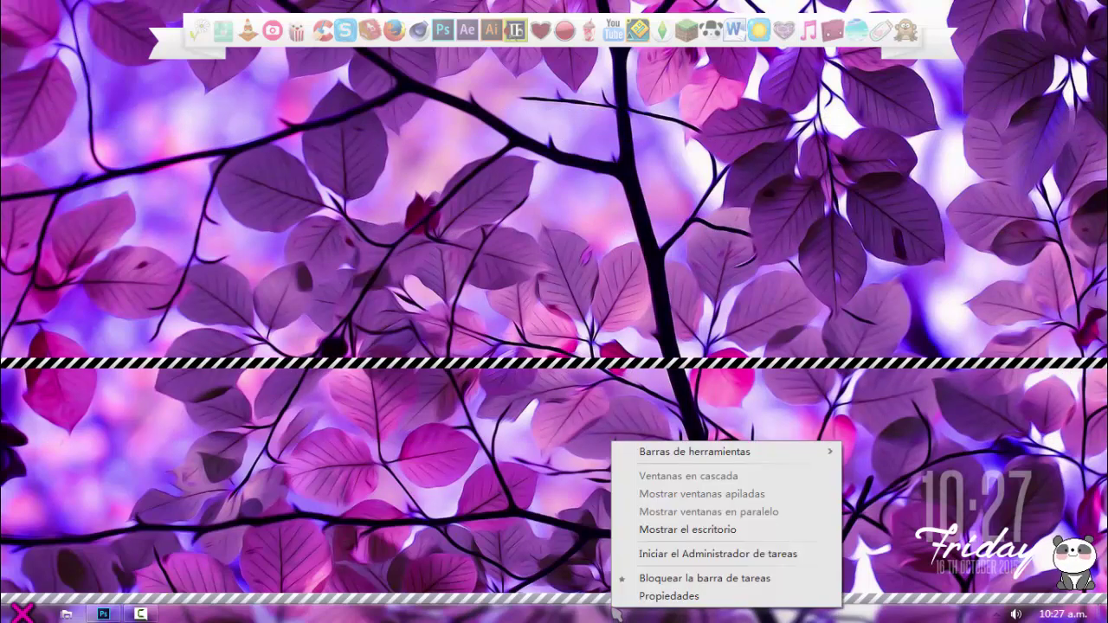
{"action": "left_click", "coordinate": [569, 603]}
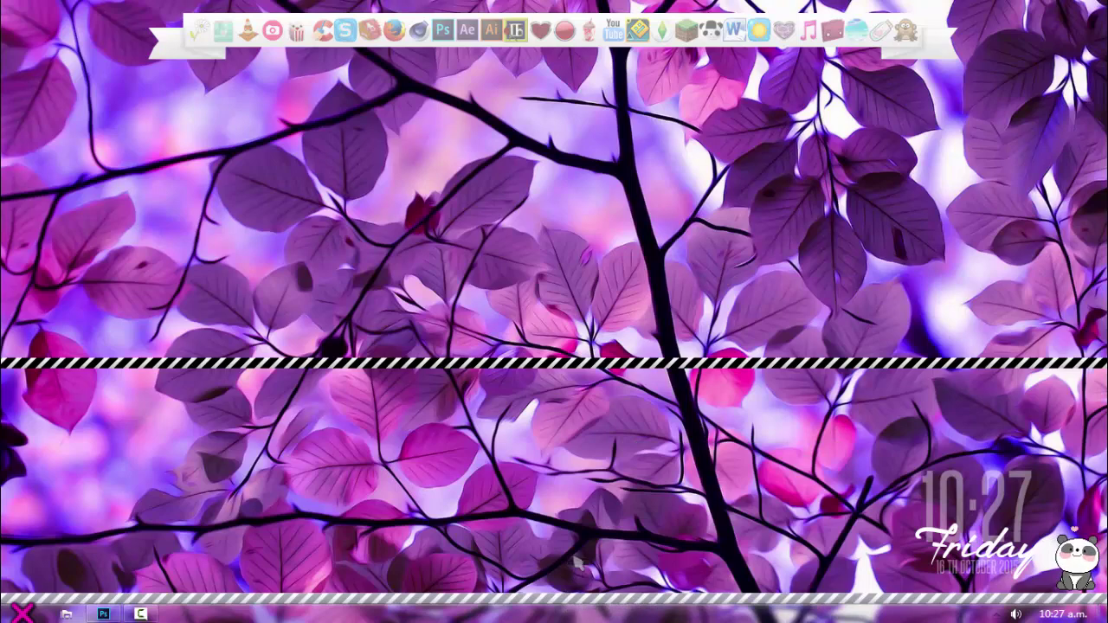
{"action": "left_click_drag", "start_coordinate": [593, 368], "coordinate": [593, 232]}
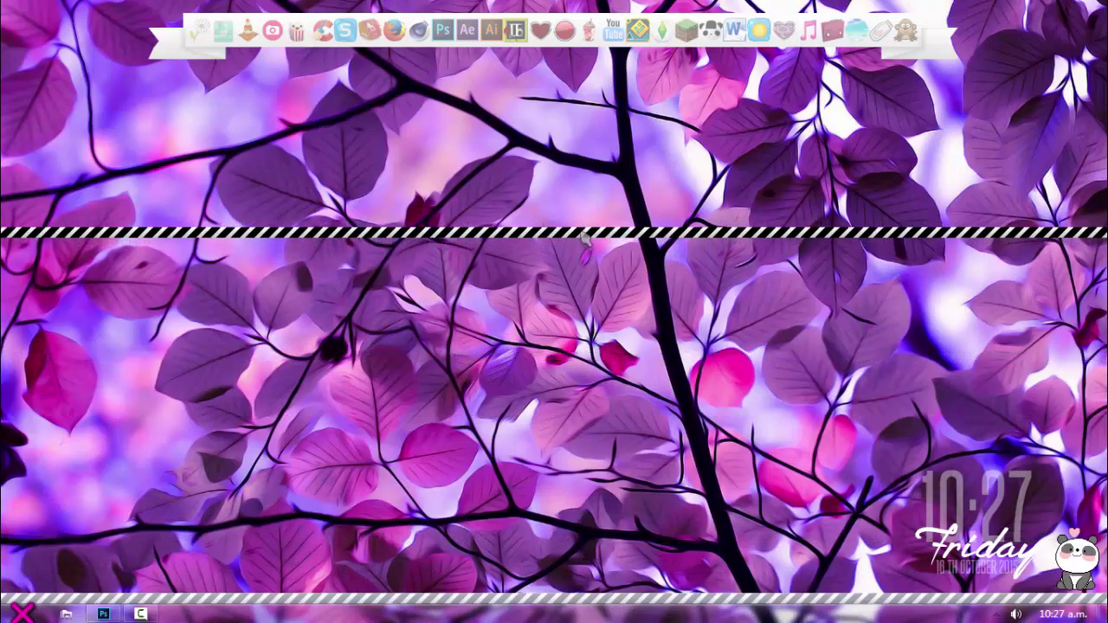
Turn off the Arrastrable setting of the Negra bar skin to lock its position
{"action": "right_click", "coordinate": [588, 242]}
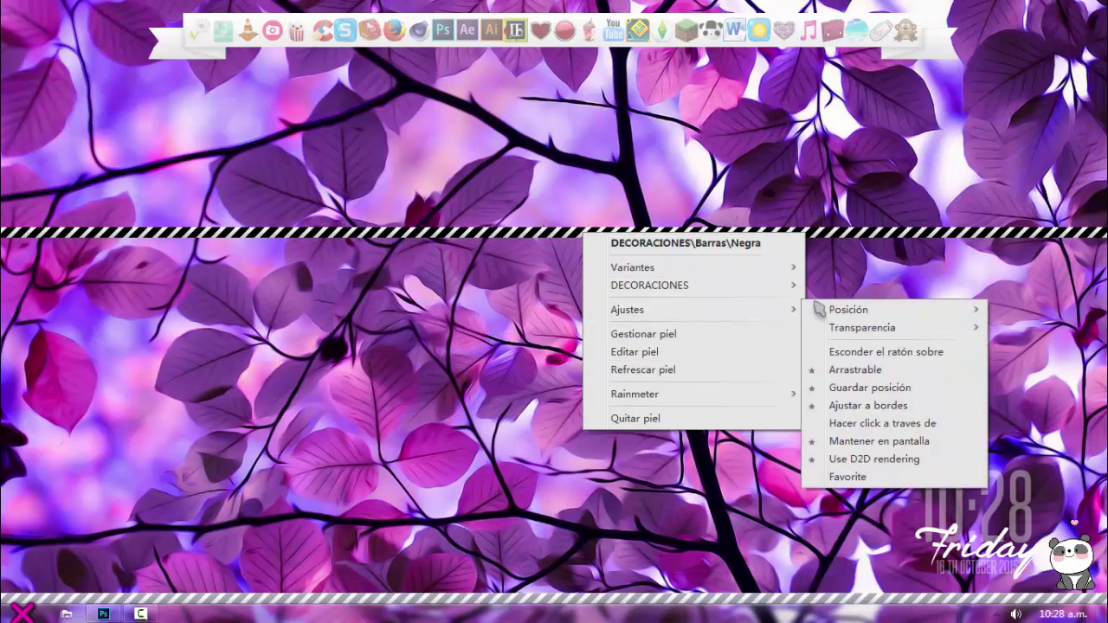
{"action": "mouse_move", "coordinate": [781, 311]}
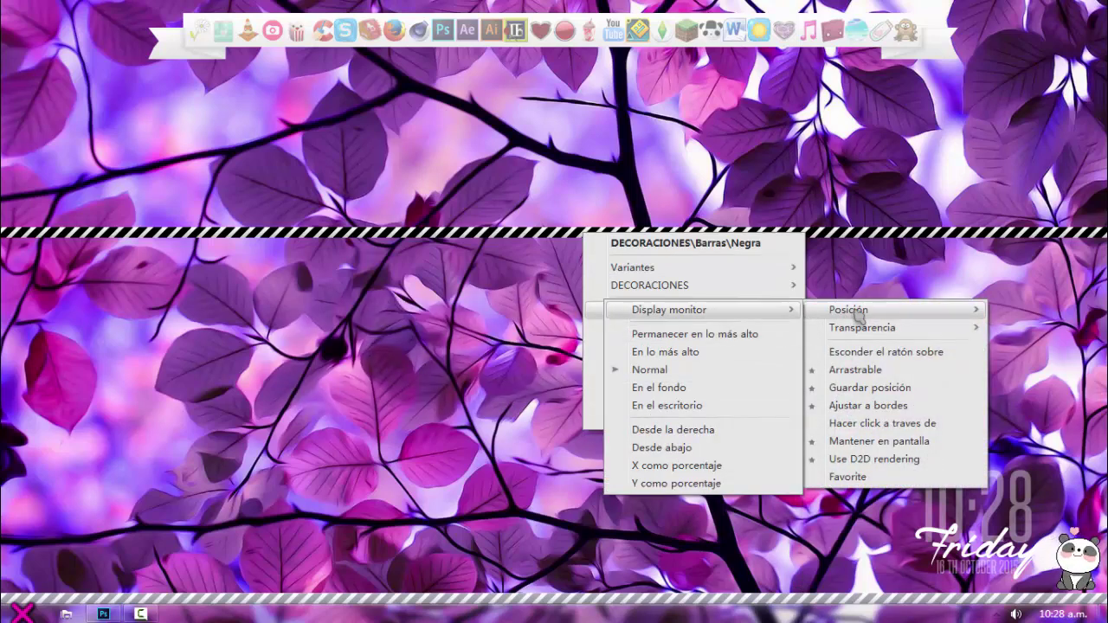
{"action": "left_click", "coordinate": [846, 370]}
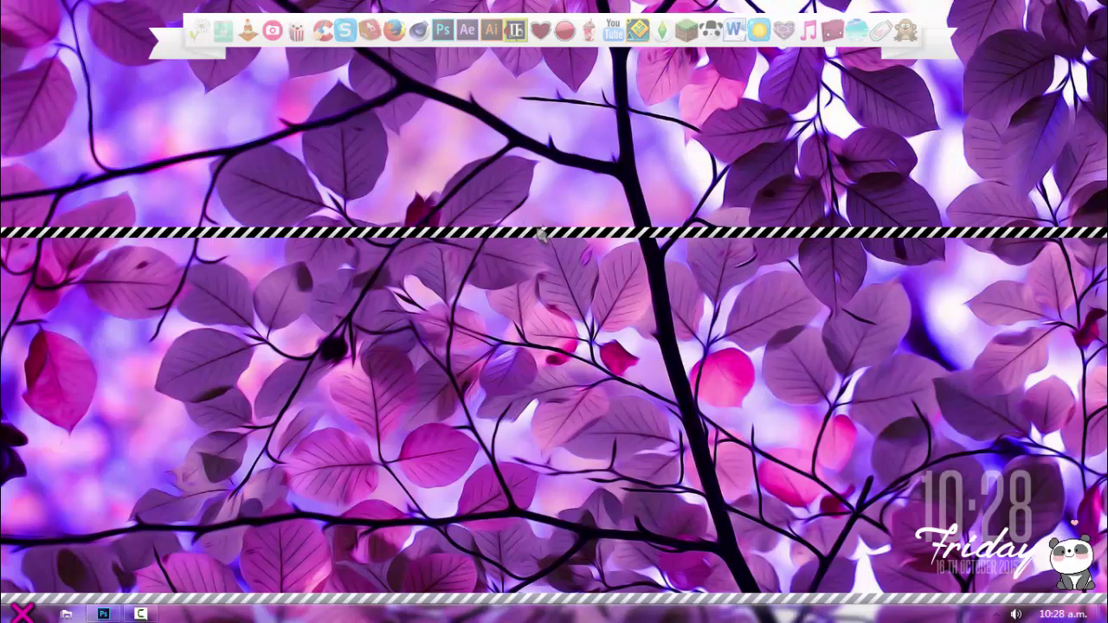
Turn the Arrastrable setting back on for the Negra bar skin so it can be moved
{"action": "right_click", "coordinate": [541, 236]}
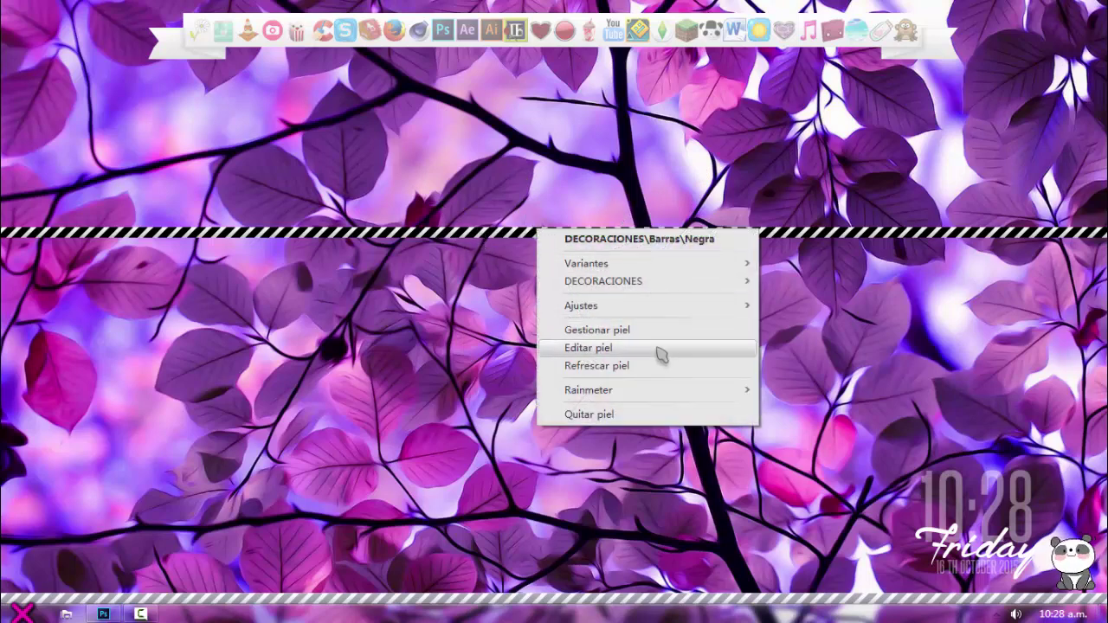
{"action": "mouse_move", "coordinate": [624, 312]}
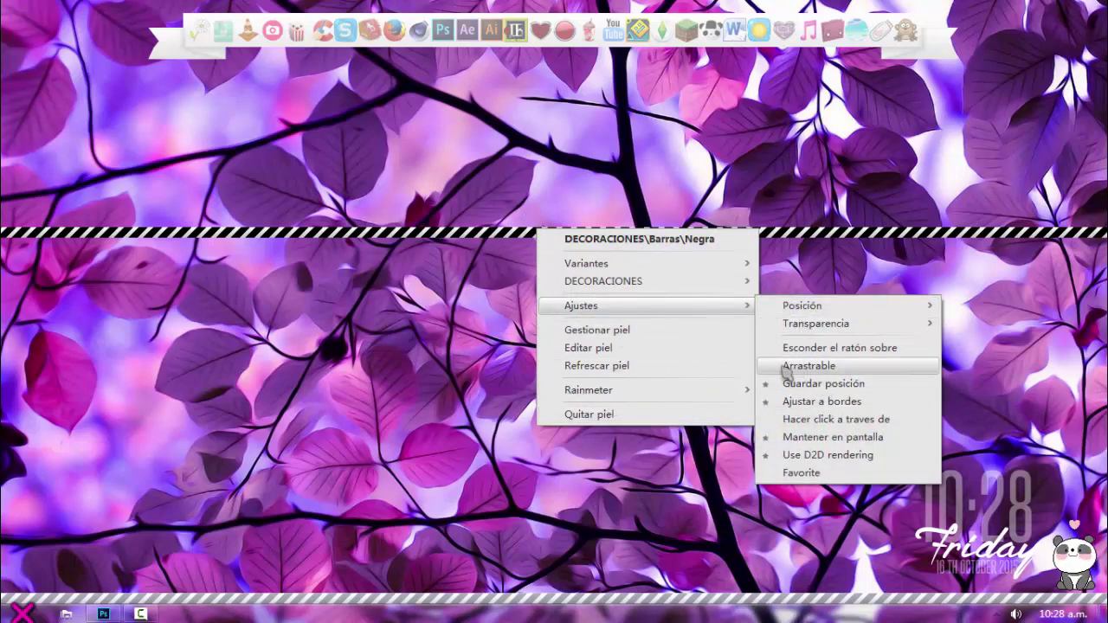
{"action": "left_click", "coordinate": [809, 366]}
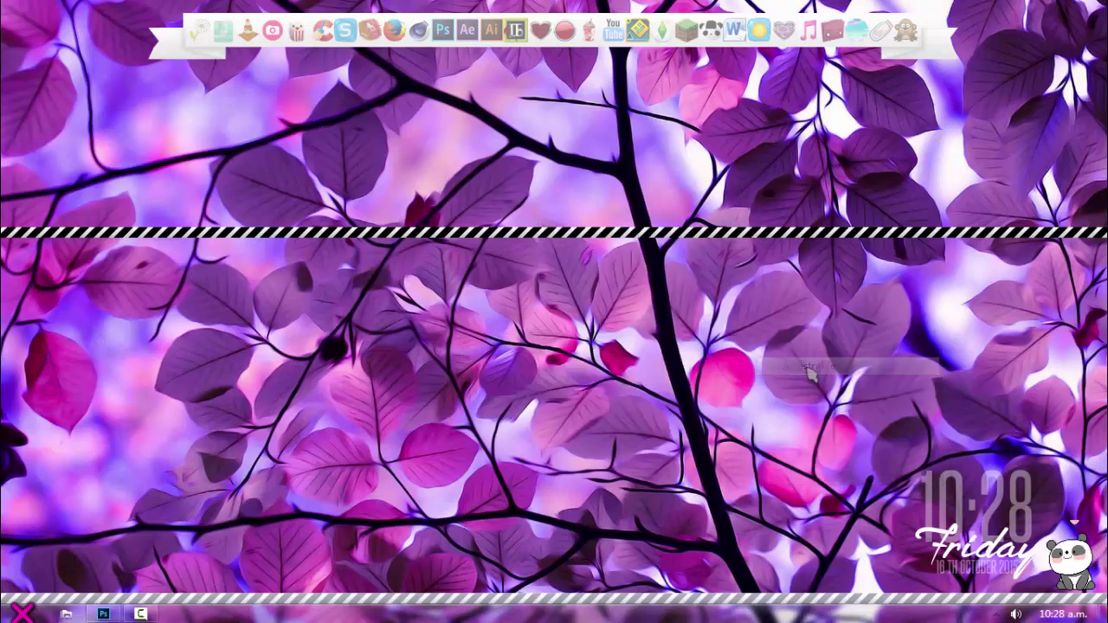
Move the black striped bar down to about the middle of the desktop and unload its skin
{"action": "left_click_drag", "start_coordinate": [559, 233], "coordinate": [586, 303]}
{"action": "right_click", "coordinate": [583, 302]}
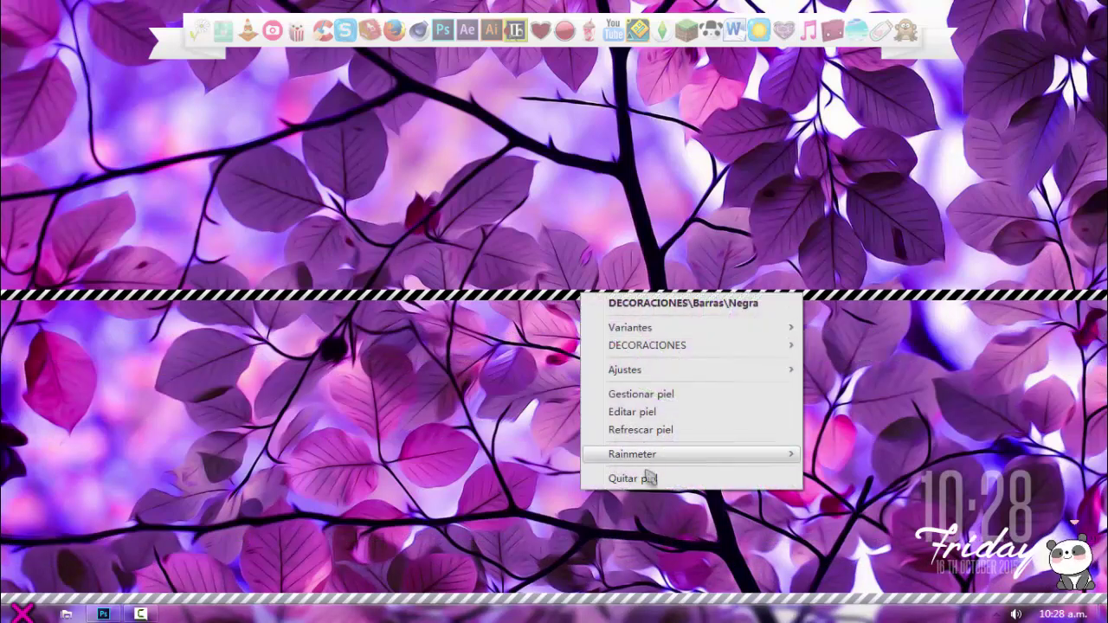
{"action": "left_click", "coordinate": [644, 478]}
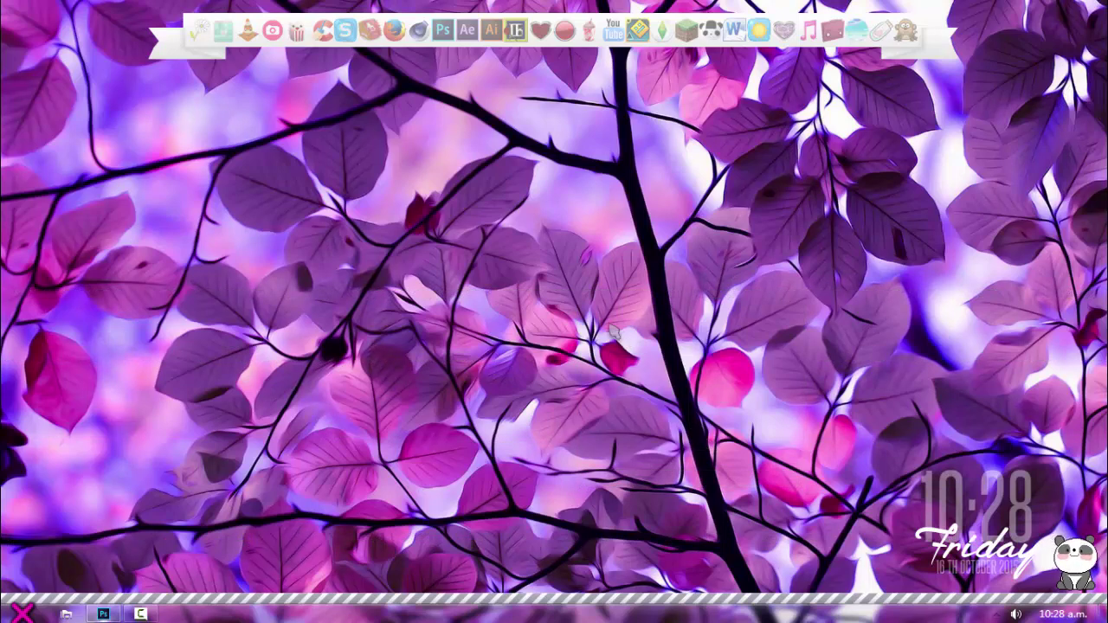